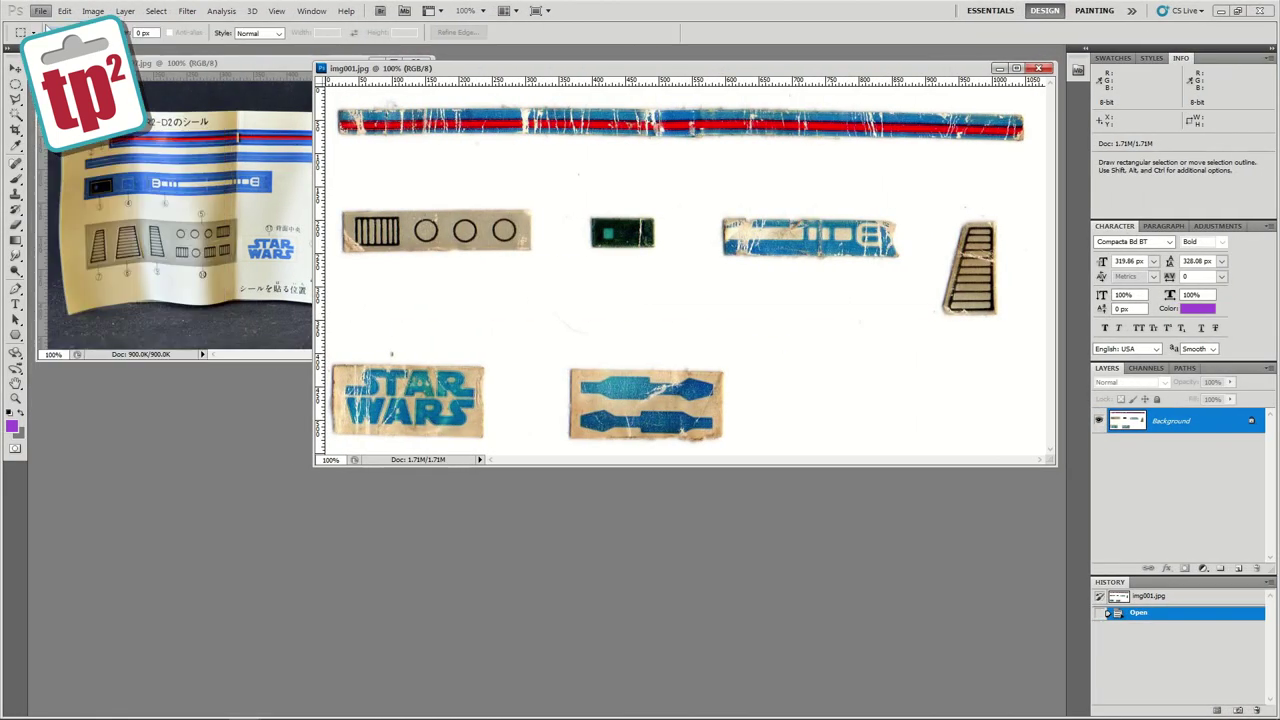
# Step: Create a new 10 cm wide RGB document at 300 pixels/inch with a white background
pyautogui.hotkey('ctrl', 'n')
pyautogui.click(850, 402)
pyautogui.click(838, 452)
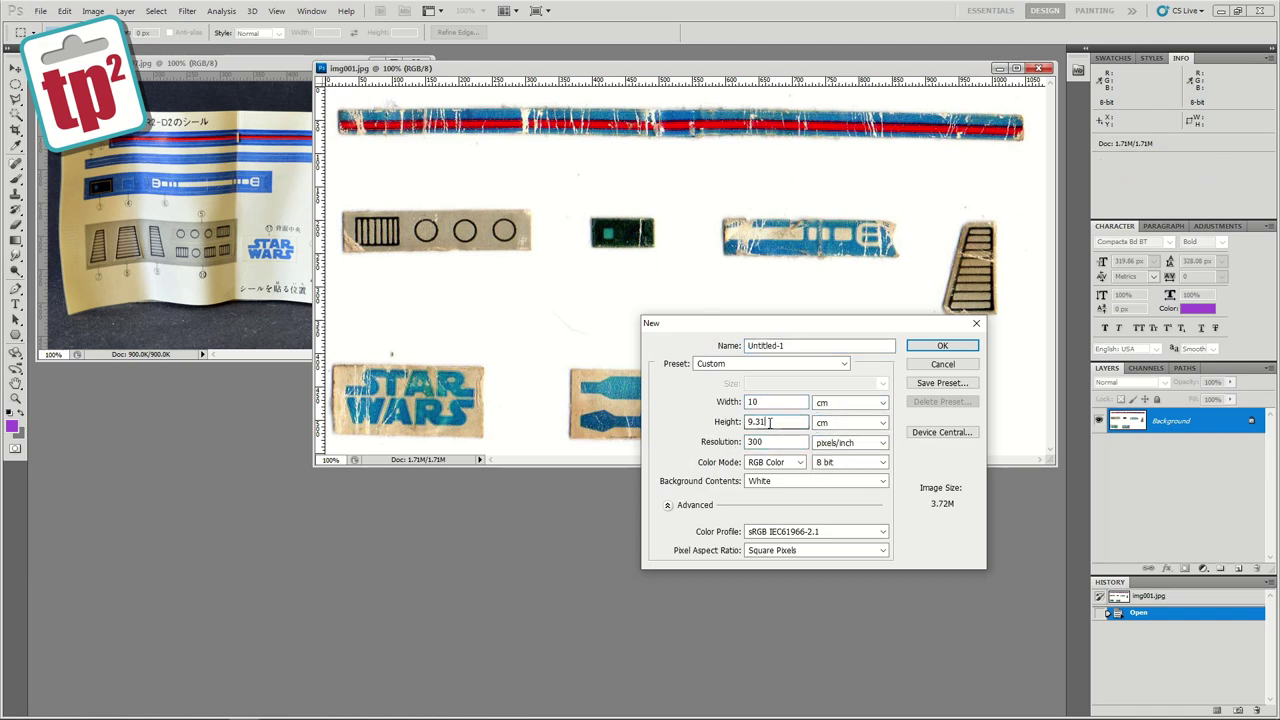
pyautogui.click(942, 346)
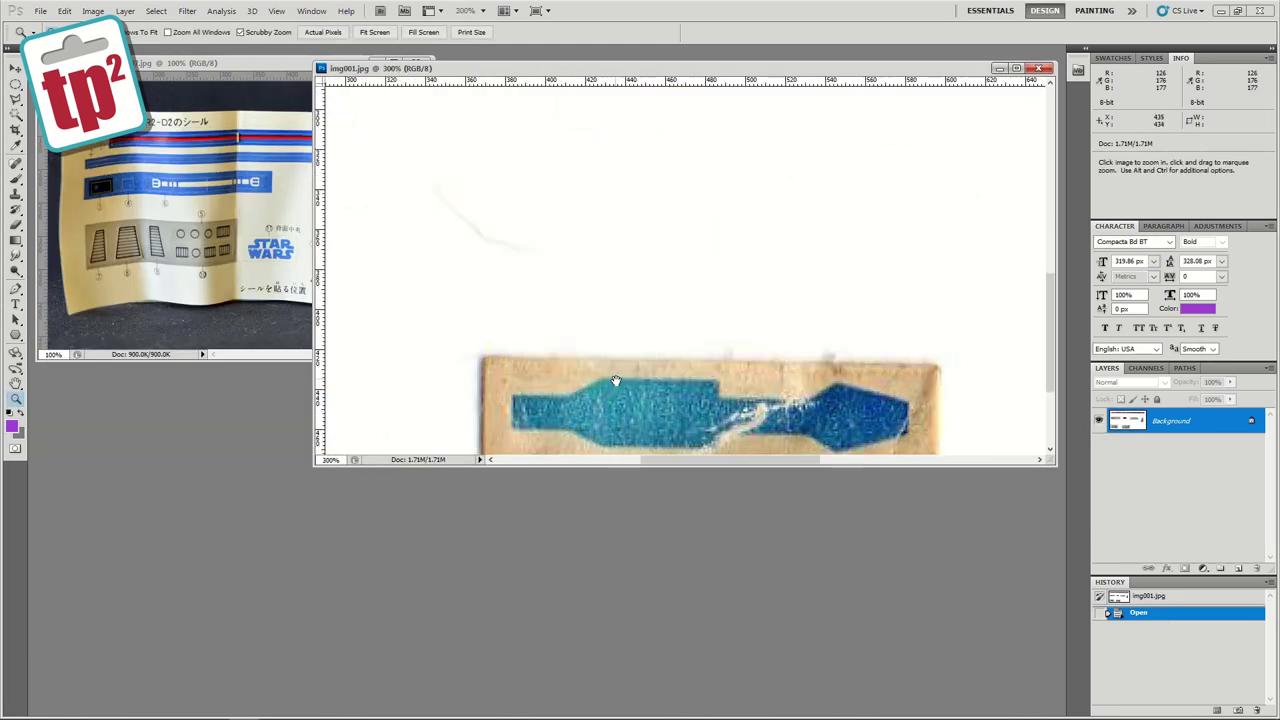
# Step: Make a 232 × 108 px rectangular selection around the sticker with the two blue panel shapes in img001.jpg
pyautogui.moveTo(600, 400); pyautogui.dragTo(700, 405)
pyautogui.click(16, 88)
pyautogui.moveTo(16, 88); pyautogui.dragTo(70, 86)
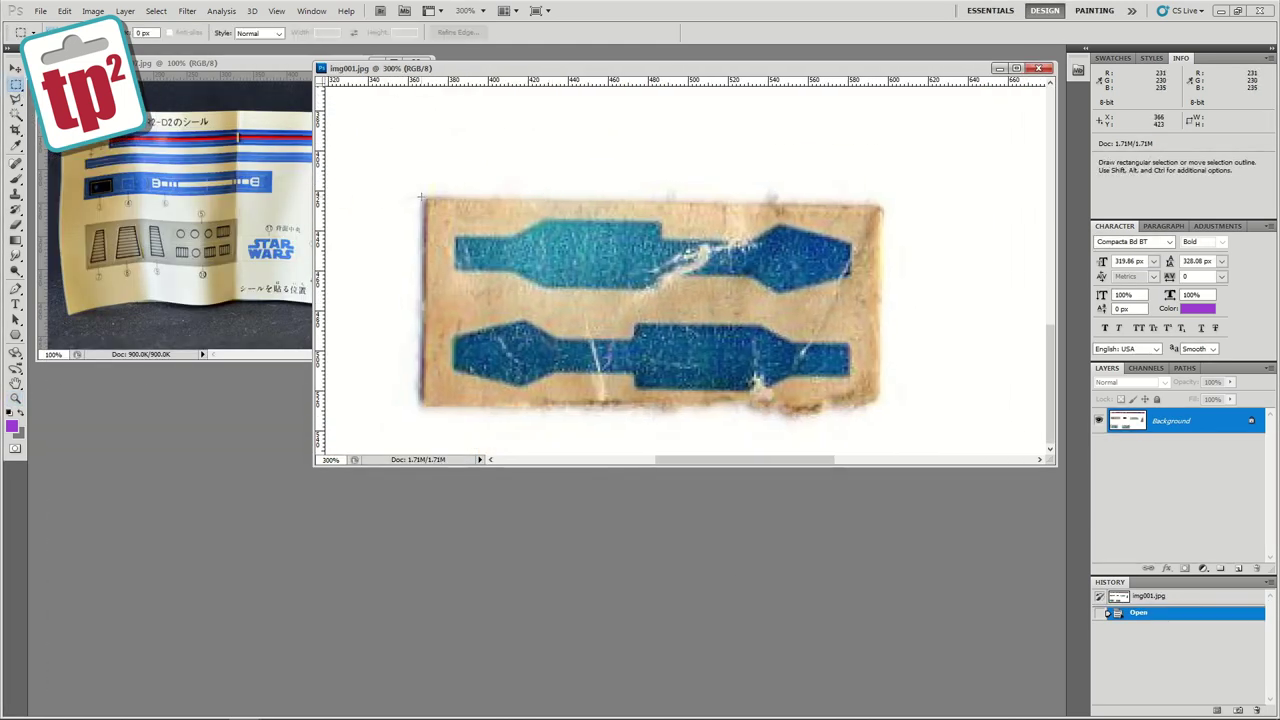
pyautogui.moveTo(840, 405); pyautogui.dragTo(881, 410)
pyautogui.click(16, 398)
pyautogui.doubleClick(16, 398)
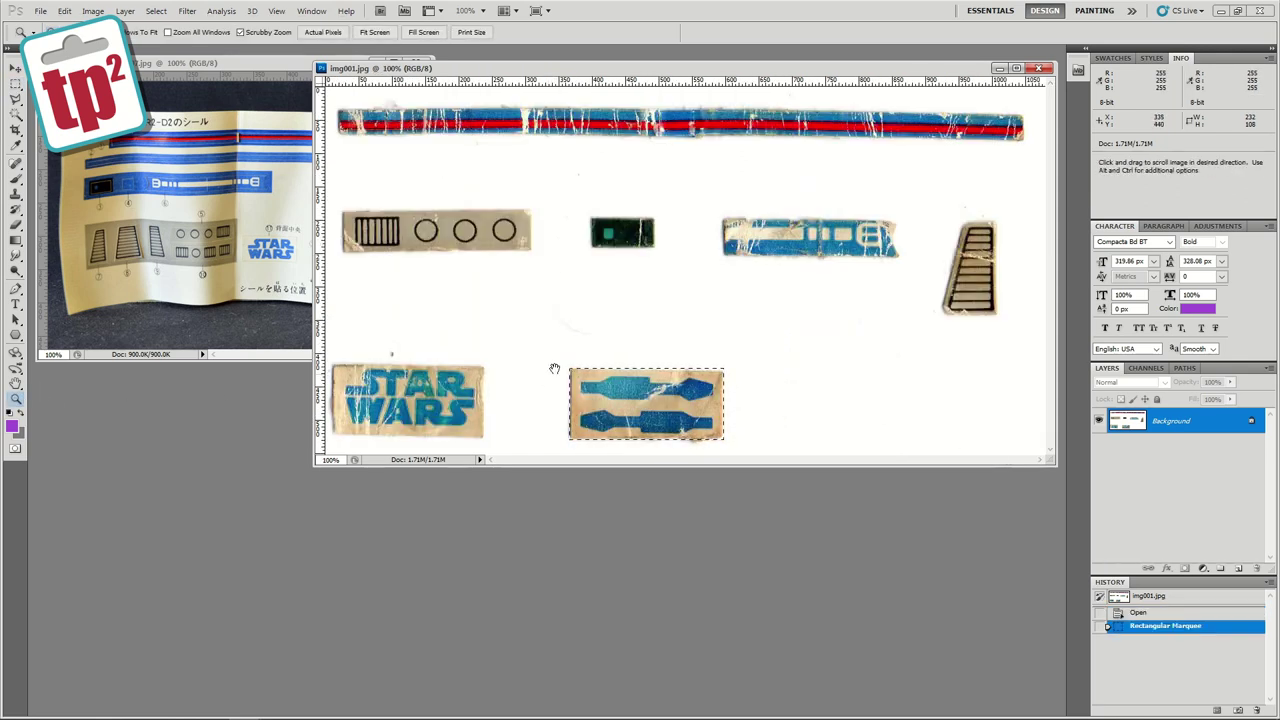
# Step: Create a new document at the clipboard size of 232 × 108 px and paste the panel sticker into it
pyautogui.hotkey('ctrl', 'n')
pyautogui.click(850, 402)
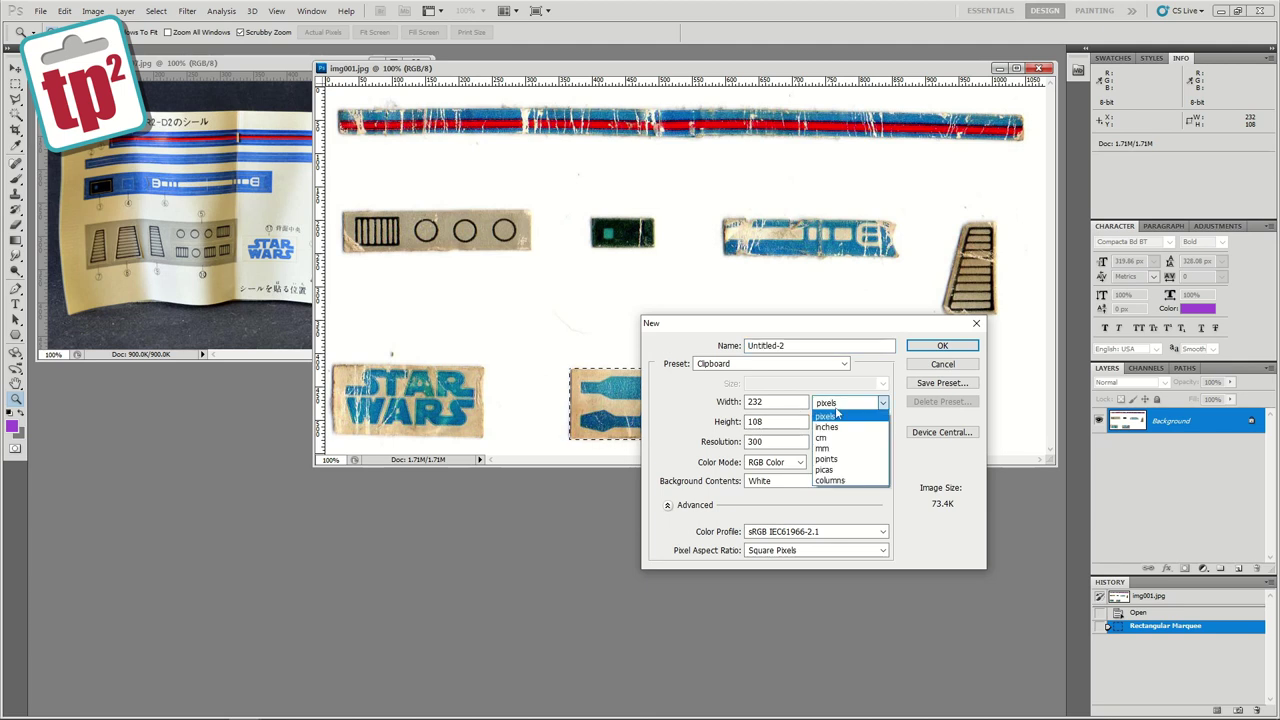
pyautogui.click(835, 443)
pyautogui.press('Return')
pyautogui.hotkey('ctrl', 'v')
pyautogui.click(236, 208)
pyautogui.click(236, 208)
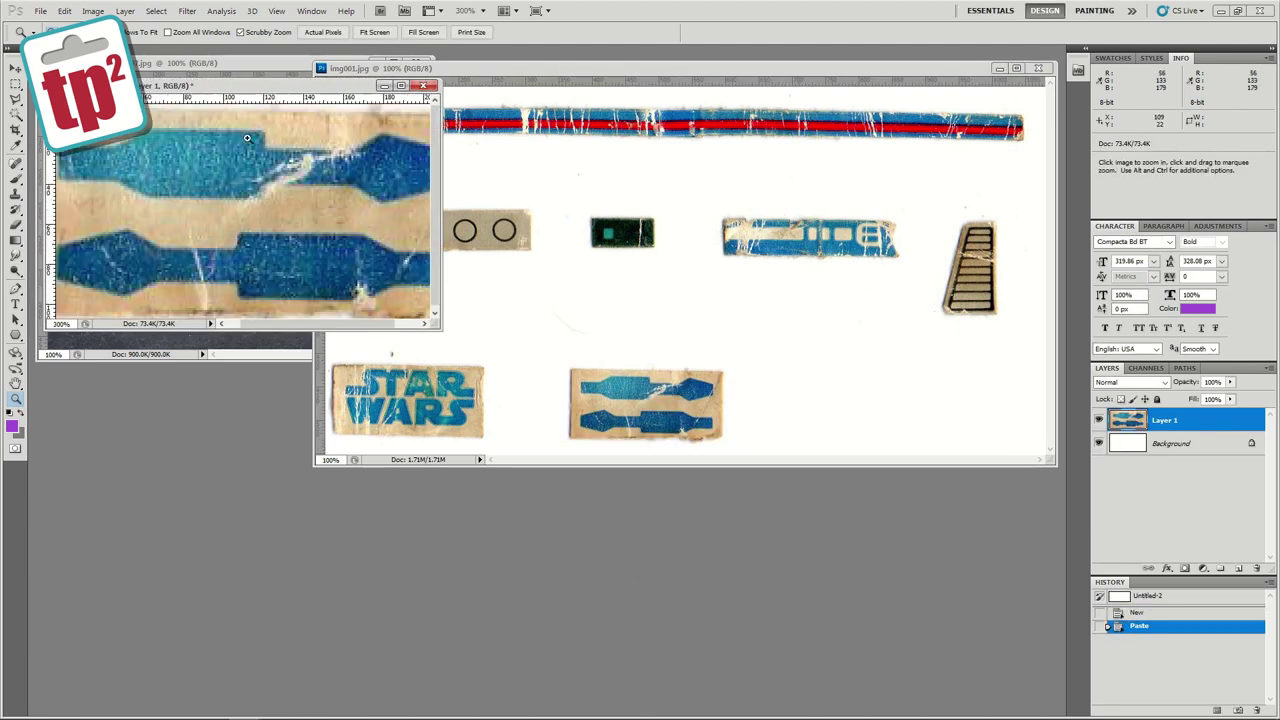
pyautogui.moveTo(268, 86); pyautogui.dragTo(569, 275)
pyautogui.moveTo(741, 519); pyautogui.dragTo(802, 537)
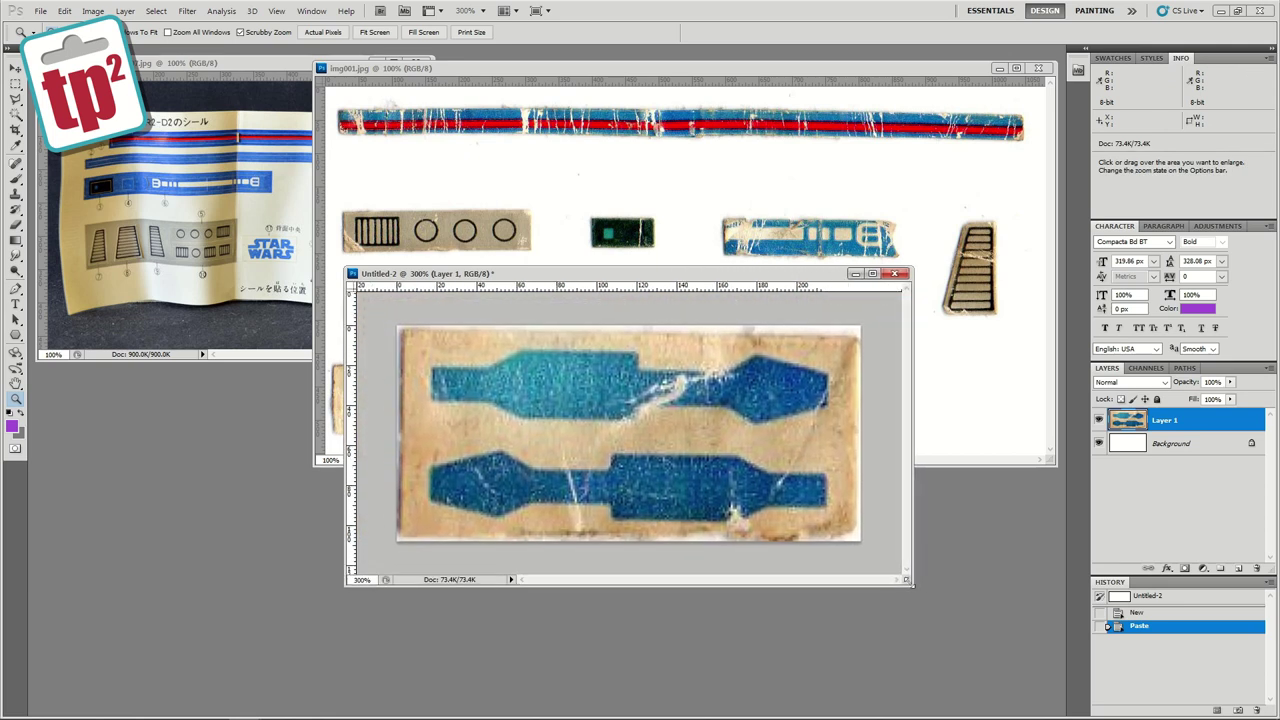
# Step: Add a new layer above the pasted sticker and sample the blue from the reference sheet photo as foreground color
pyautogui.click(1239, 571)
pyautogui.click(15, 145)
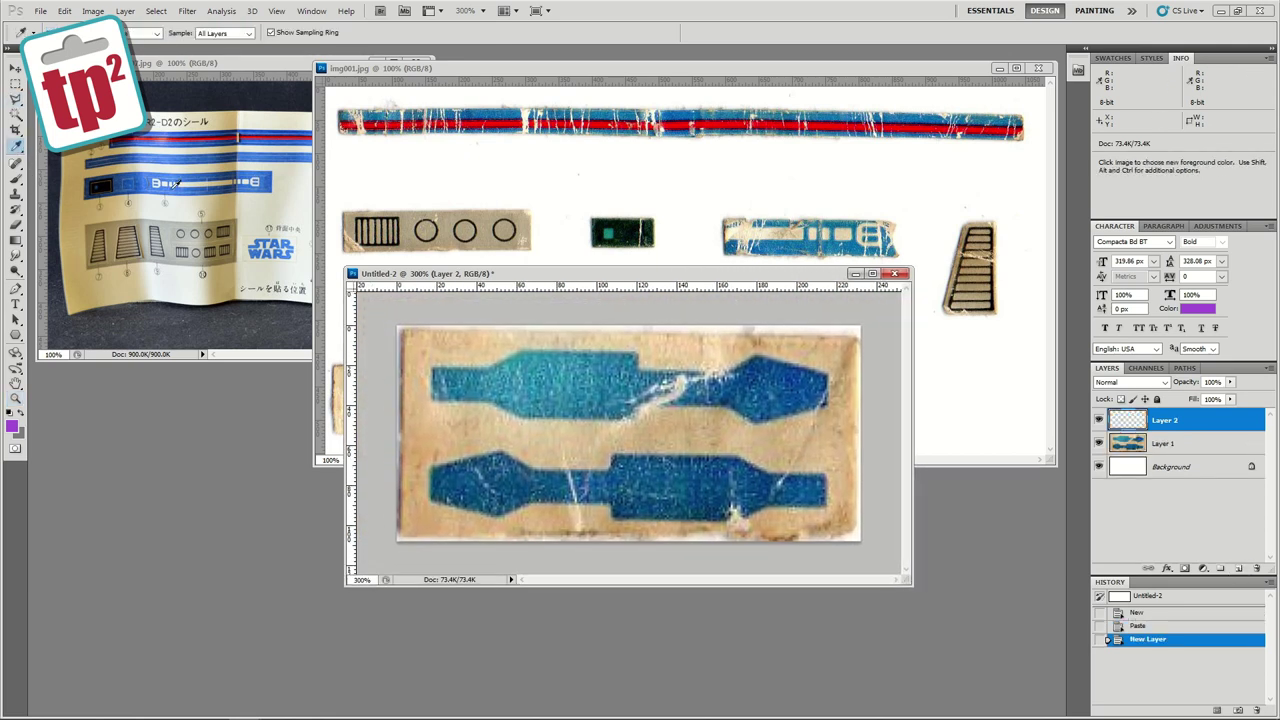
pyautogui.click(16, 101)
# Step: Fill a rectangle of about 199 × 19 px along the upper panel shape's central bar with the blue and deselect
pyautogui.press('m')
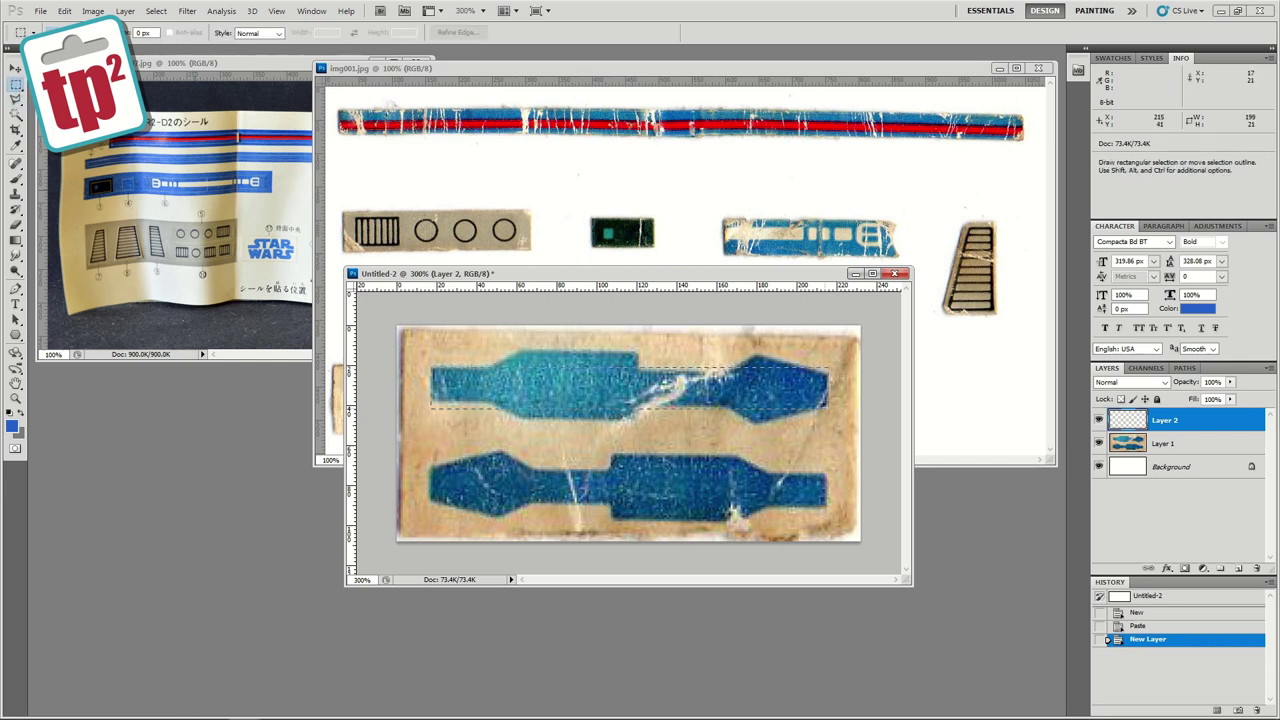
pyautogui.moveTo(828, 404); pyautogui.dragTo(828, 404)
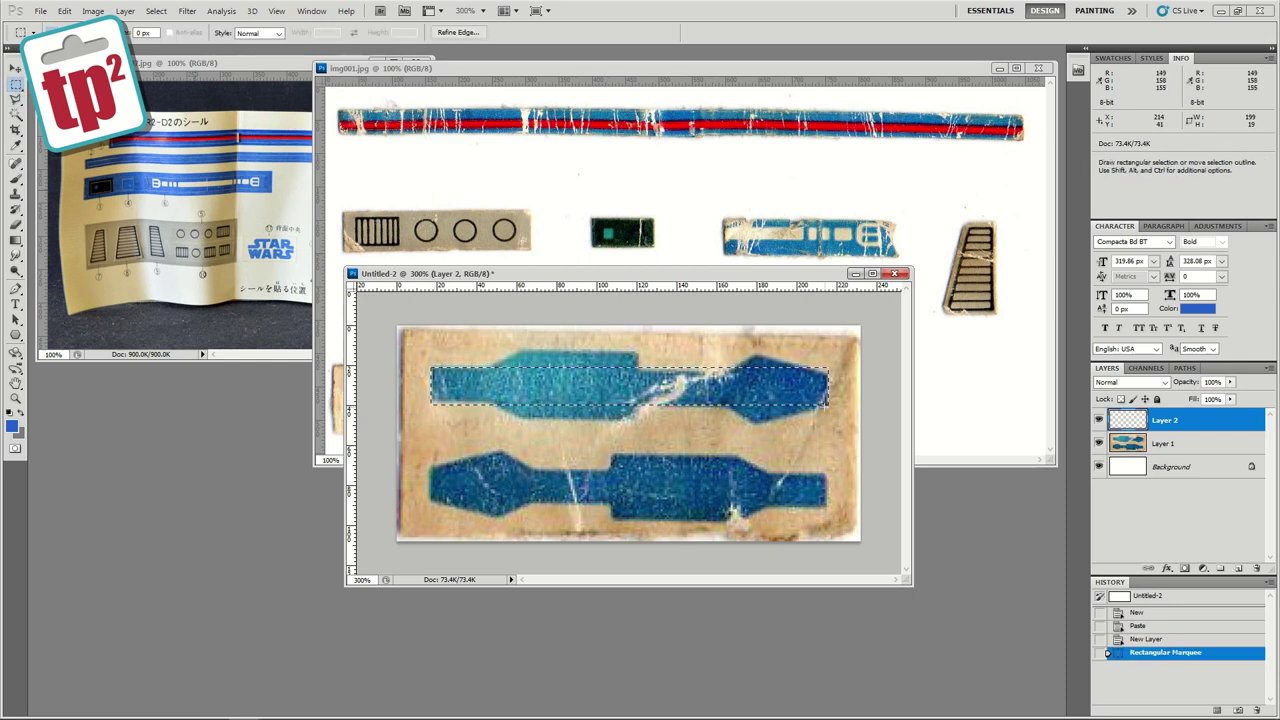
pyautogui.hotkey('alt', 'BackSpace')
pyautogui.hotkey('ctrl', 'd')
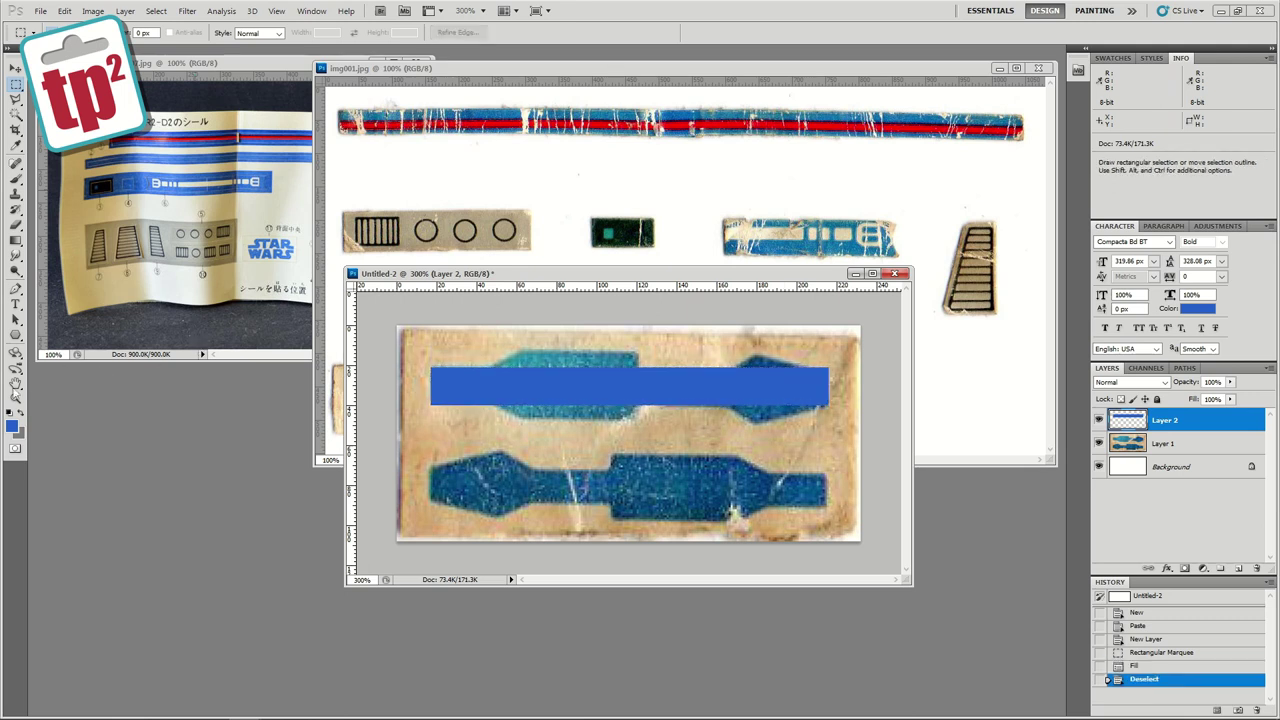
# Step: Outline the upper half of the wide bevelled block with the Polygonal Lasso and fill it with blue
pyautogui.press('l')
pyautogui.hotkey('ctrl', '+')
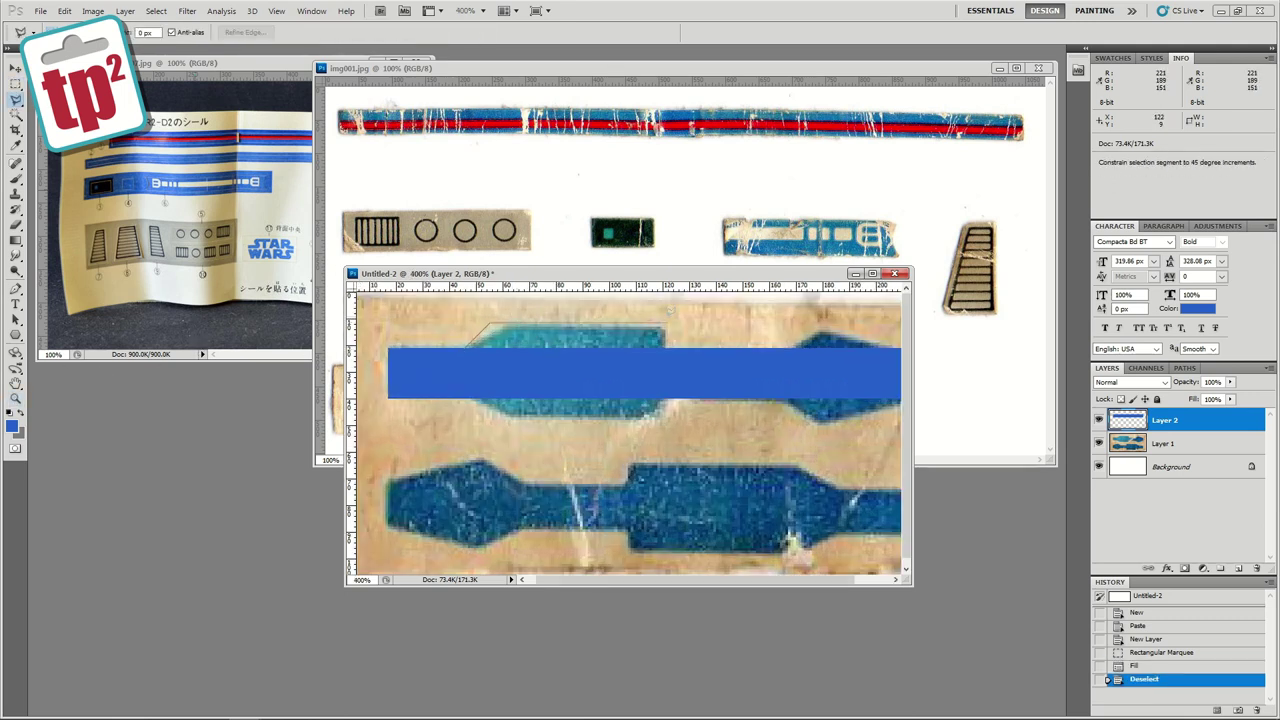
pyautogui.click(463, 349)
pyautogui.hotkey('alt', 'BackSpace')
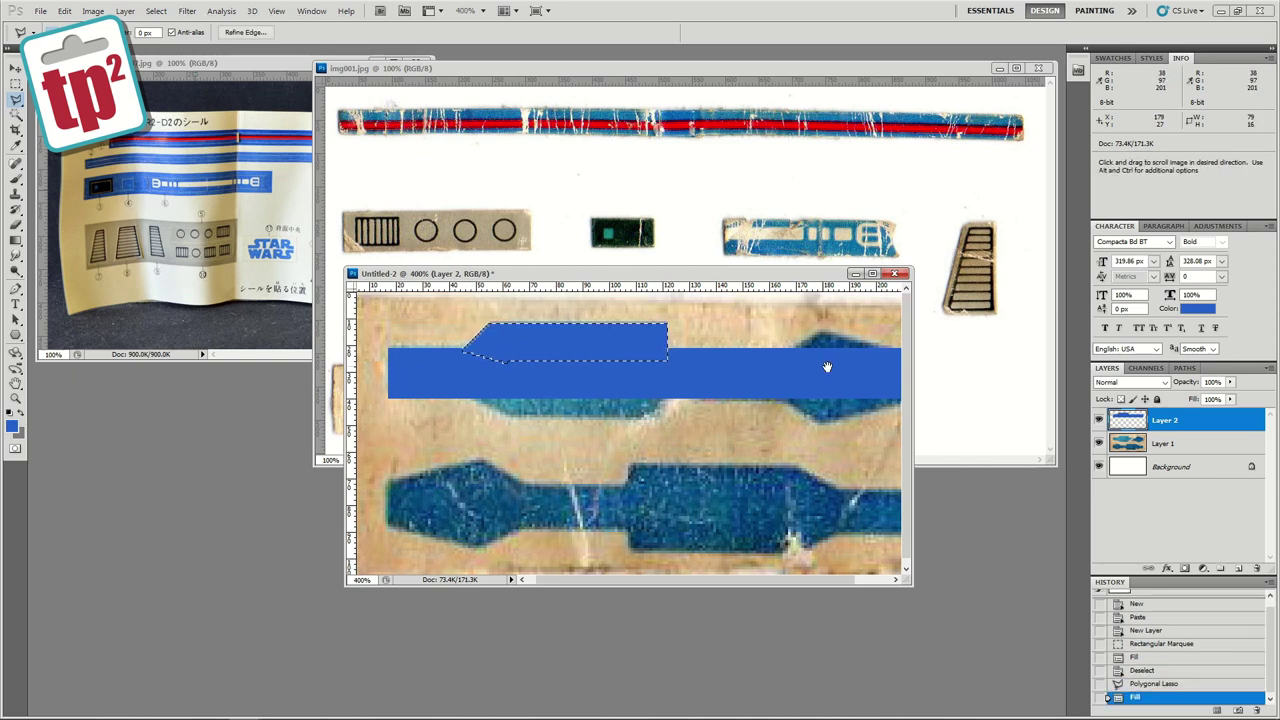
# Step: Outline the upper half of the pointed end with the Polygonal Lasso, fill it with blue and deselect
pyautogui.hscroll(2, 826, 363)
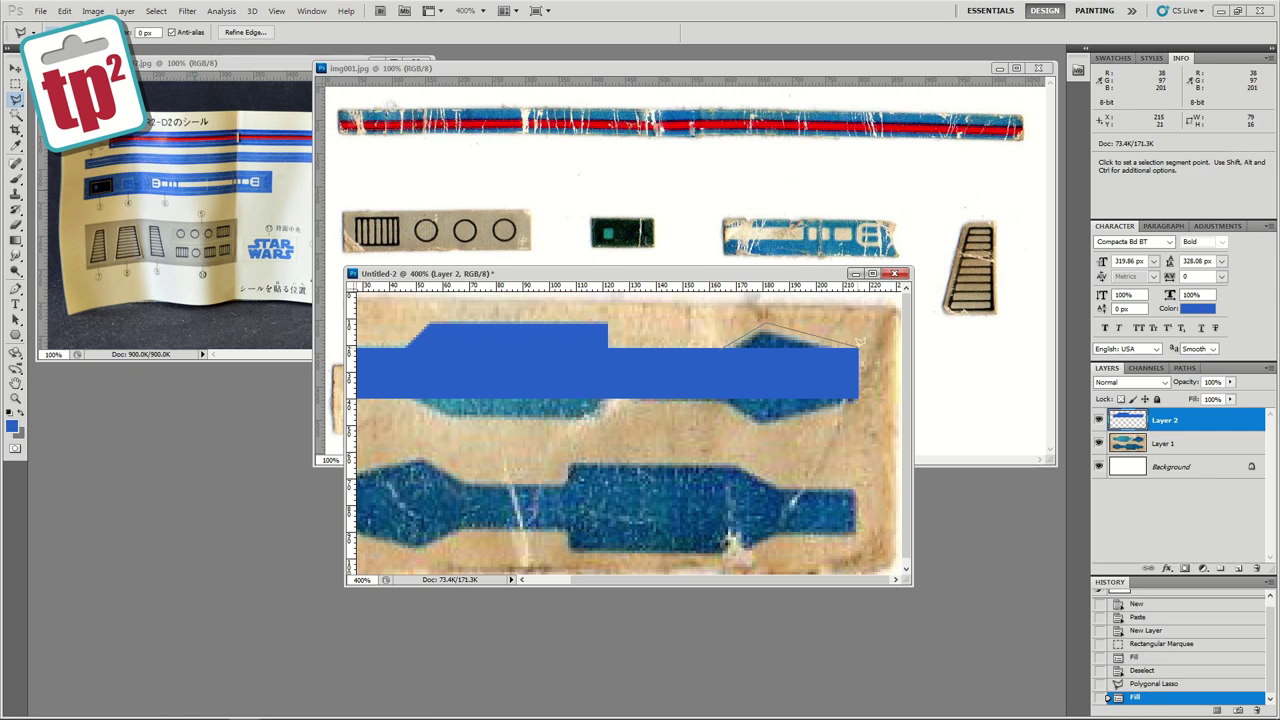
pyautogui.click(723, 349)
pyautogui.hotkey('alt', 'BackSpace')
pyautogui.hotkey('ctrl', 'd')
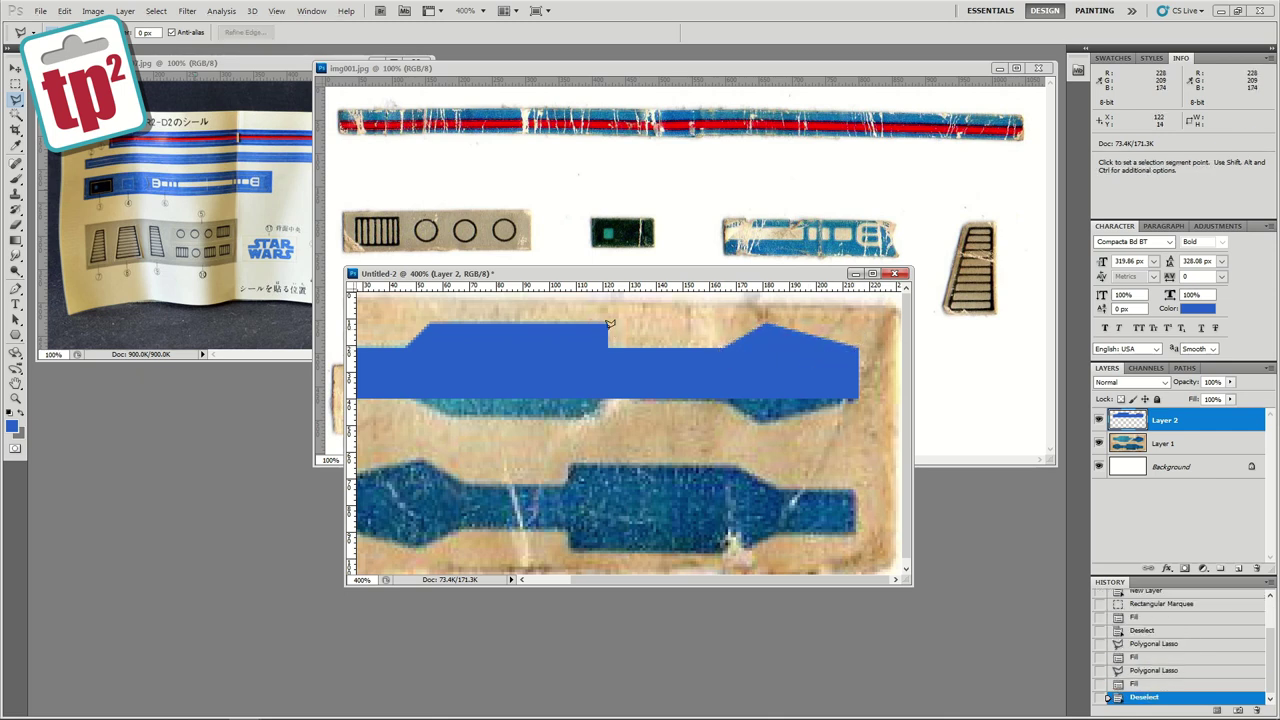
# Step: Select the upper part of the blue shape with a rectangular marquee and copy it onto a new layer
pyautogui.click(15, 399)
pyautogui.keyDown('alt'); pyautogui.click(457, 325); pyautogui.keyUp('alt')
pyautogui.click(14, 85)
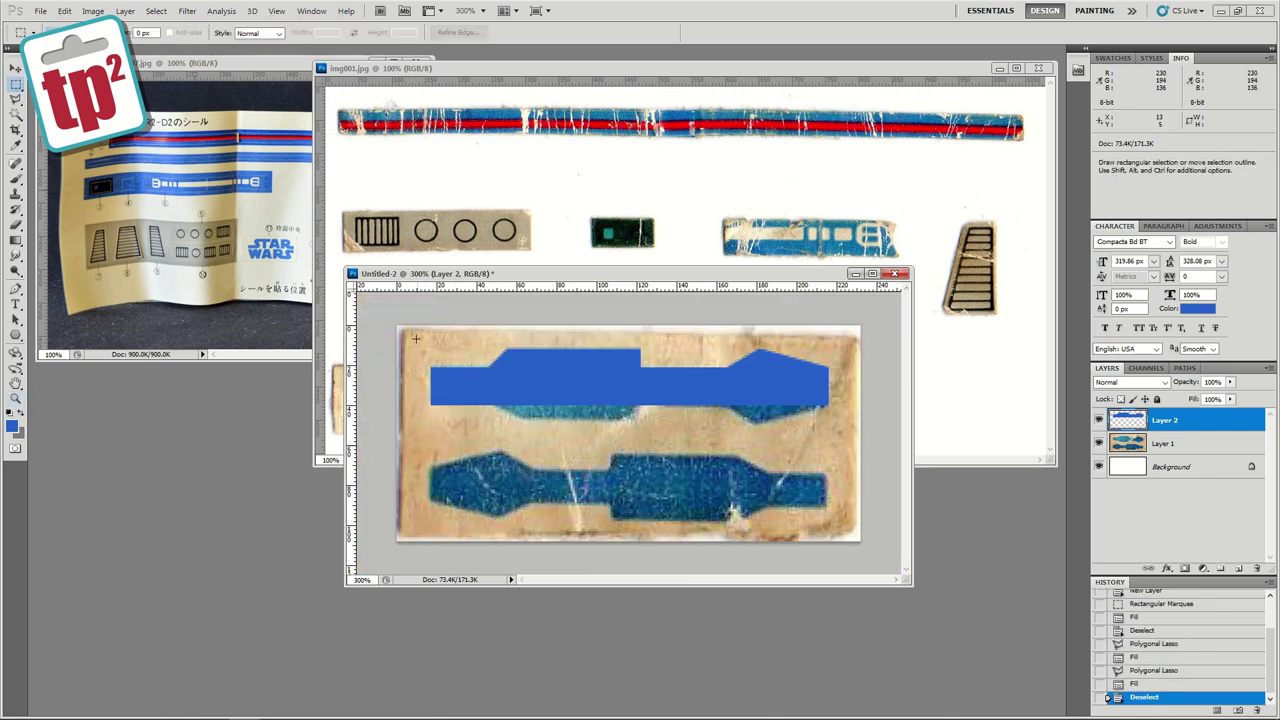
pyautogui.moveTo(847, 378); pyautogui.dragTo(847, 384)
pyautogui.hotkey('ctrl', 'c')
pyautogui.hotkey('ctrl', 'v')
# Step: Flip the pasted part vertically and move it down to form the lower half of the upper panel shape
pyautogui.click(65, 11)
pyautogui.moveTo(108, 270)
pyautogui.click(270, 427)
pyautogui.press('v')
pyautogui.moveTo(519, 390); pyautogui.dragTo(525, 401)
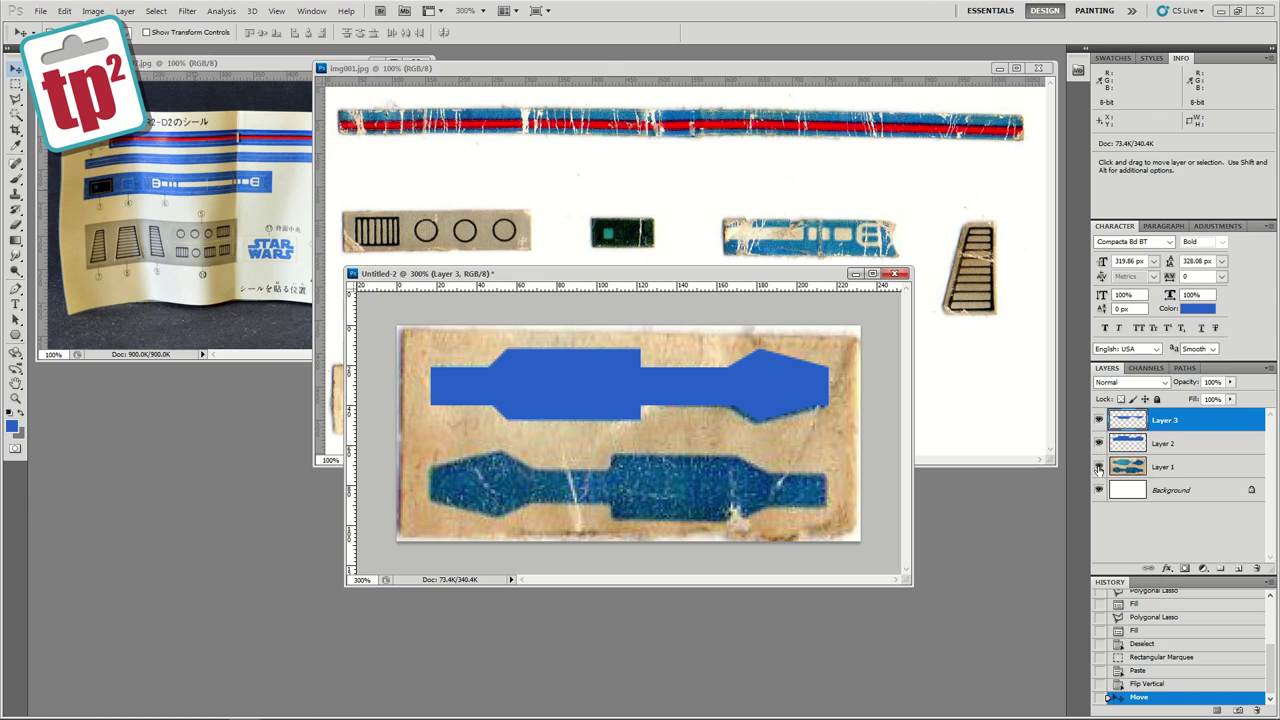
# Step: Nudge the mirrored half down, checking it against the scanned sticker, and merge it with the blue layer below
pyautogui.click(1098, 468)
pyautogui.press('Down')
pyautogui.click(1099, 467)
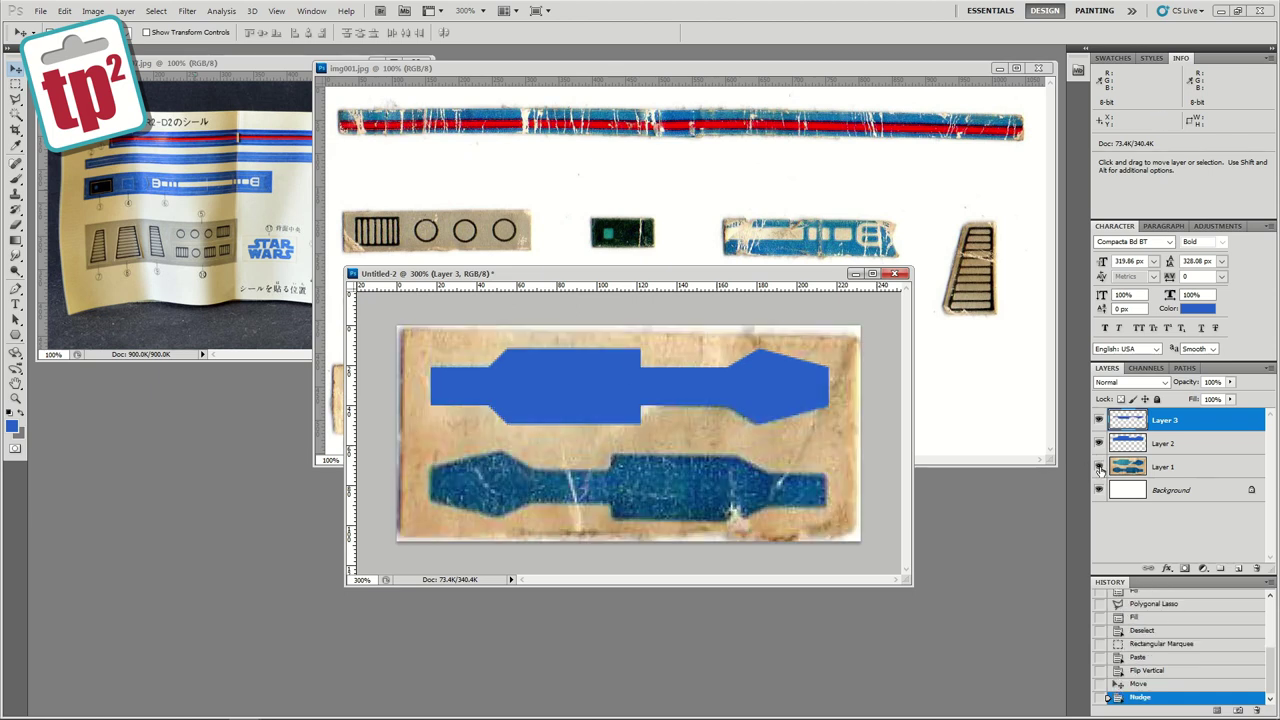
pyautogui.hotkey('ctrl', 'e')
# Step: Nudge the lower half of the blue shape up, clear the excess pixels with rectangular selections and deselect
pyautogui.press('m')
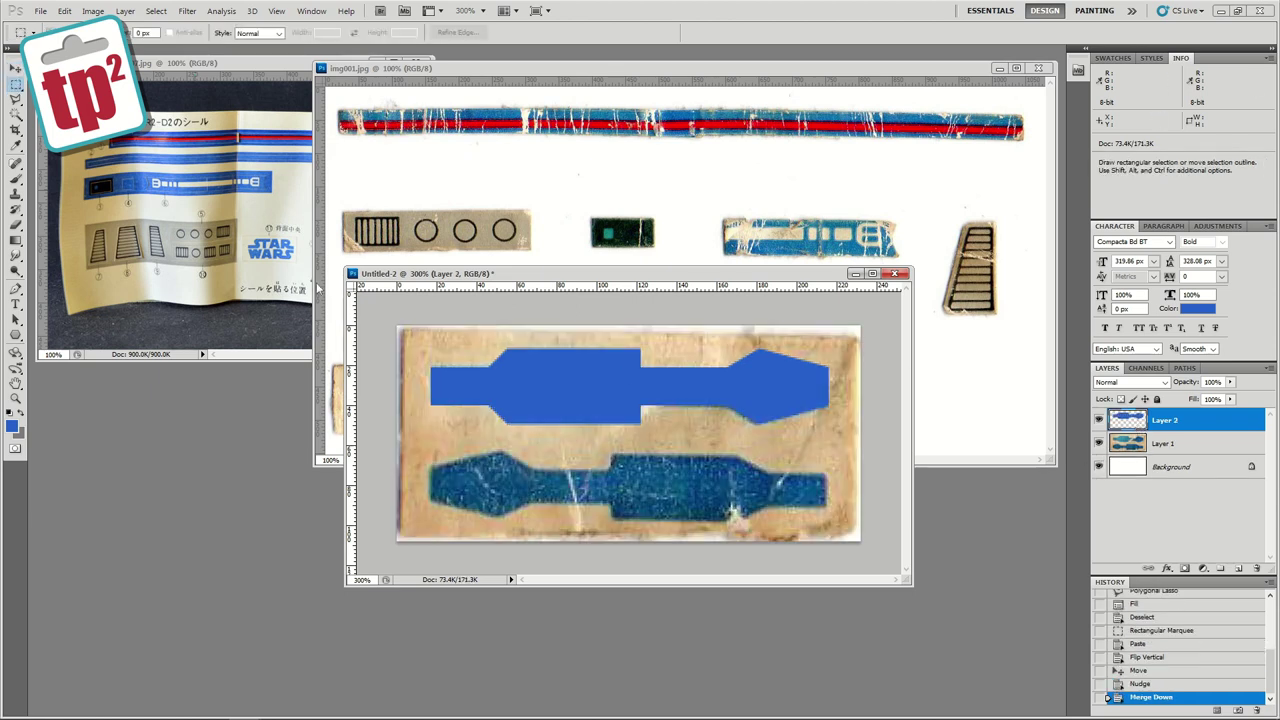
pyautogui.moveTo(417, 398); pyautogui.dragTo(864, 431)
pyautogui.hotkey('ctrl', 'Up')
pyautogui.hotkey('ctrl', 'Up')
pyautogui.moveTo(476, 328); pyautogui.dragTo(697, 349)
pyautogui.press('Delete')
pyautogui.press('Delete')
pyautogui.hotkey('ctrl', 'd')
# Step: Duplicate the blue shape's layer and flip the copy horizontally
pyautogui.rightClick(1183, 421)
pyautogui.click(1160, 156)
pyautogui.press('Return')
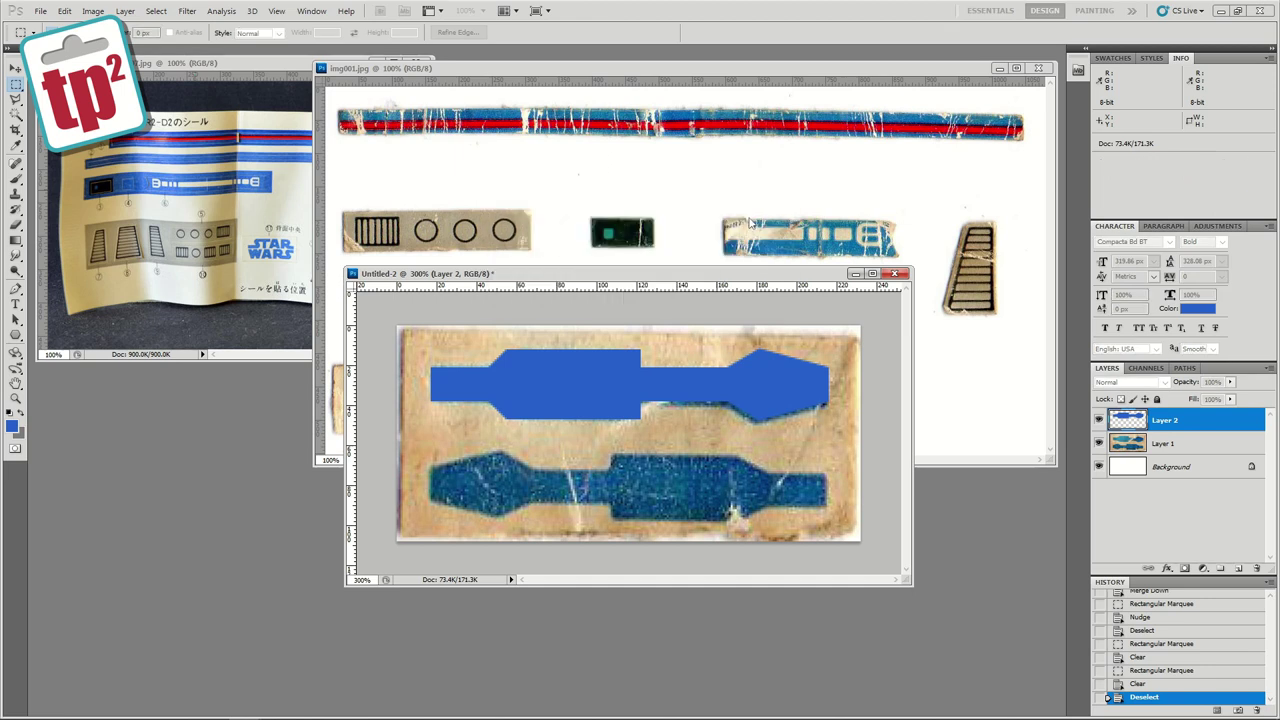
pyautogui.click(64, 10)
pyautogui.moveTo(84, 271)
pyautogui.click(280, 417)
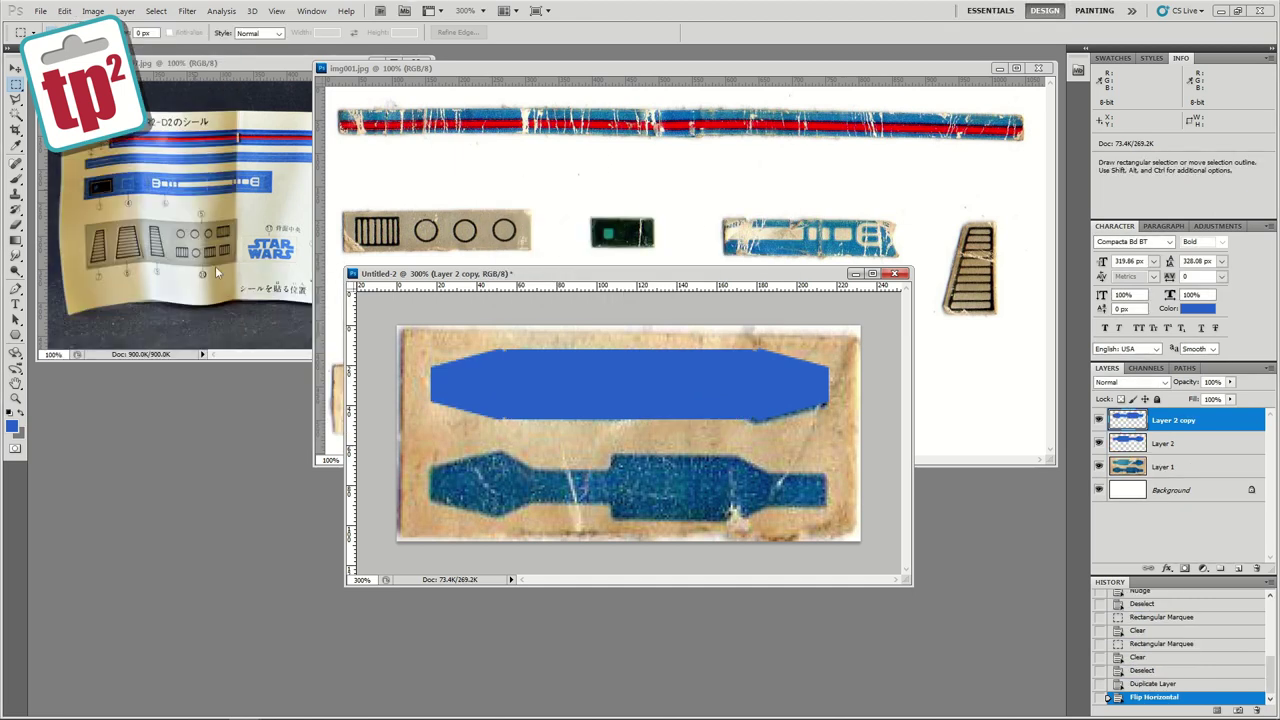
# Step: Move the flipped copy down over the sticker's lower panel shape and merge it into the layer below
pyautogui.press('v')
pyautogui.moveTo(588, 362); pyautogui.dragTo(590, 458)
pyautogui.hotkey('ctrl', 'e')
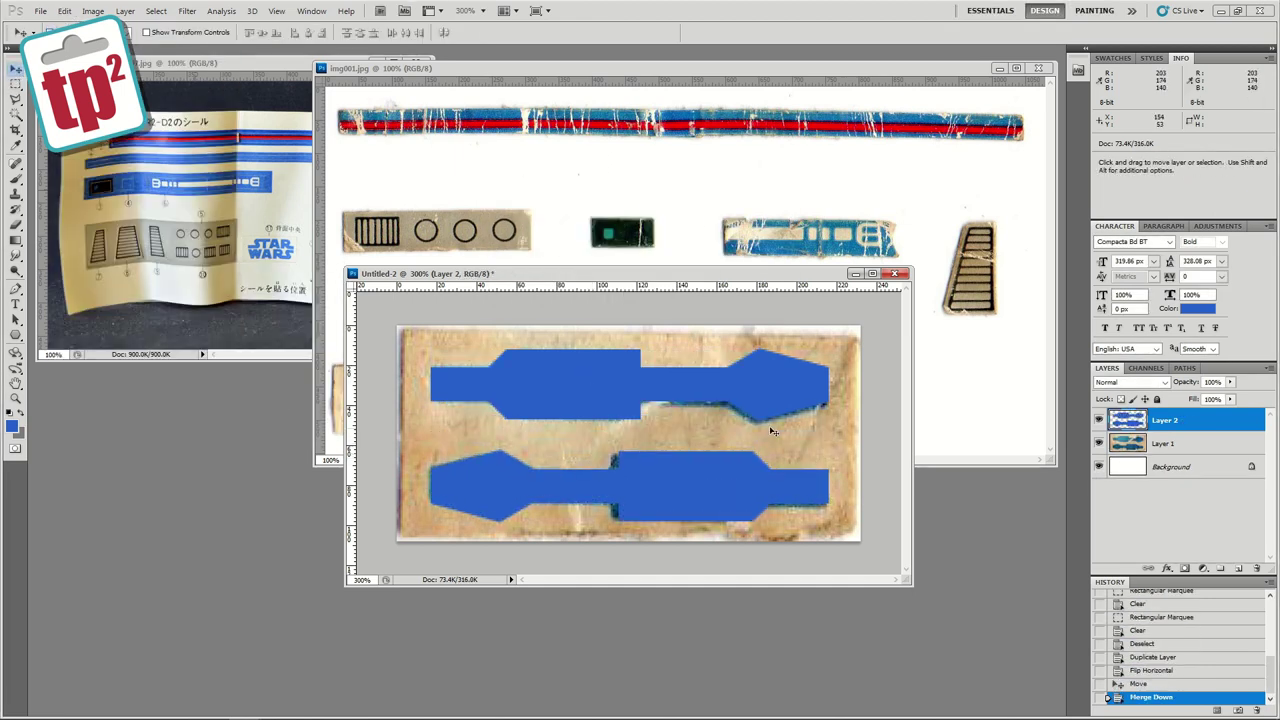
# Step: Hide the scanned sticker layer and nudge the two blue shapes upward on the white background
pyautogui.click(1160, 443)
pyautogui.click(1098, 445)
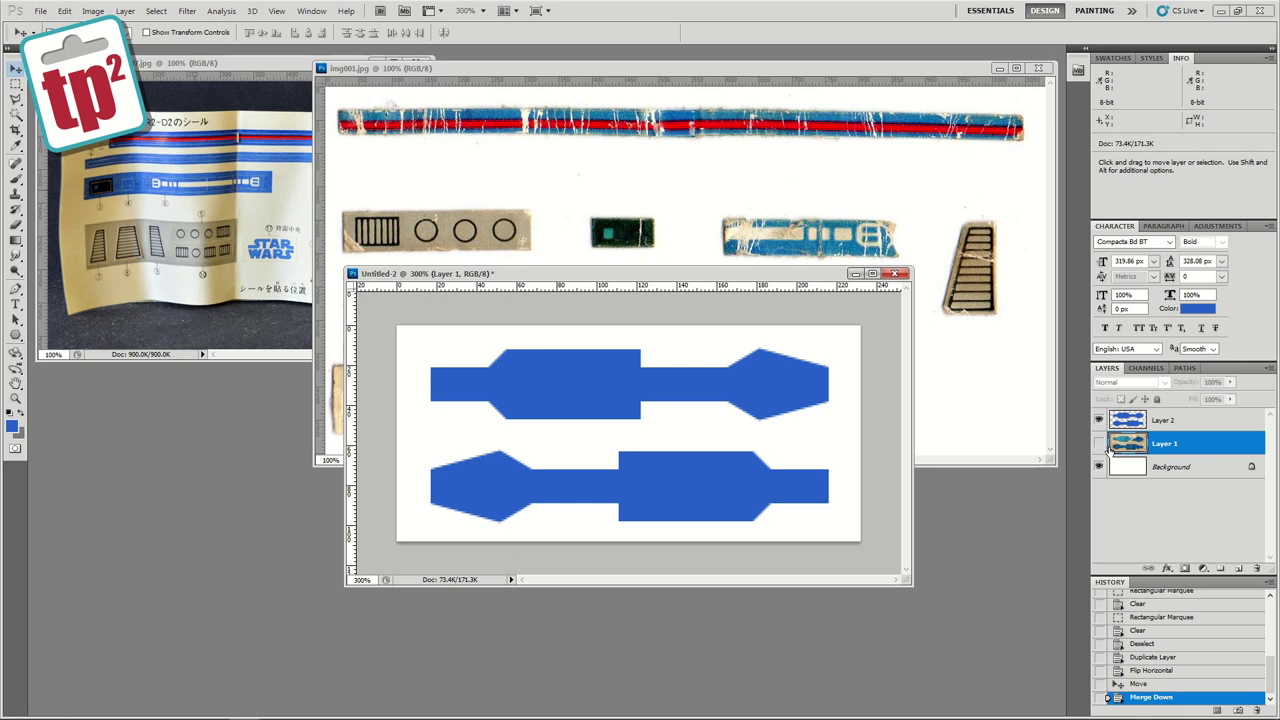
pyautogui.click(1163, 421)
pyautogui.press('Up')
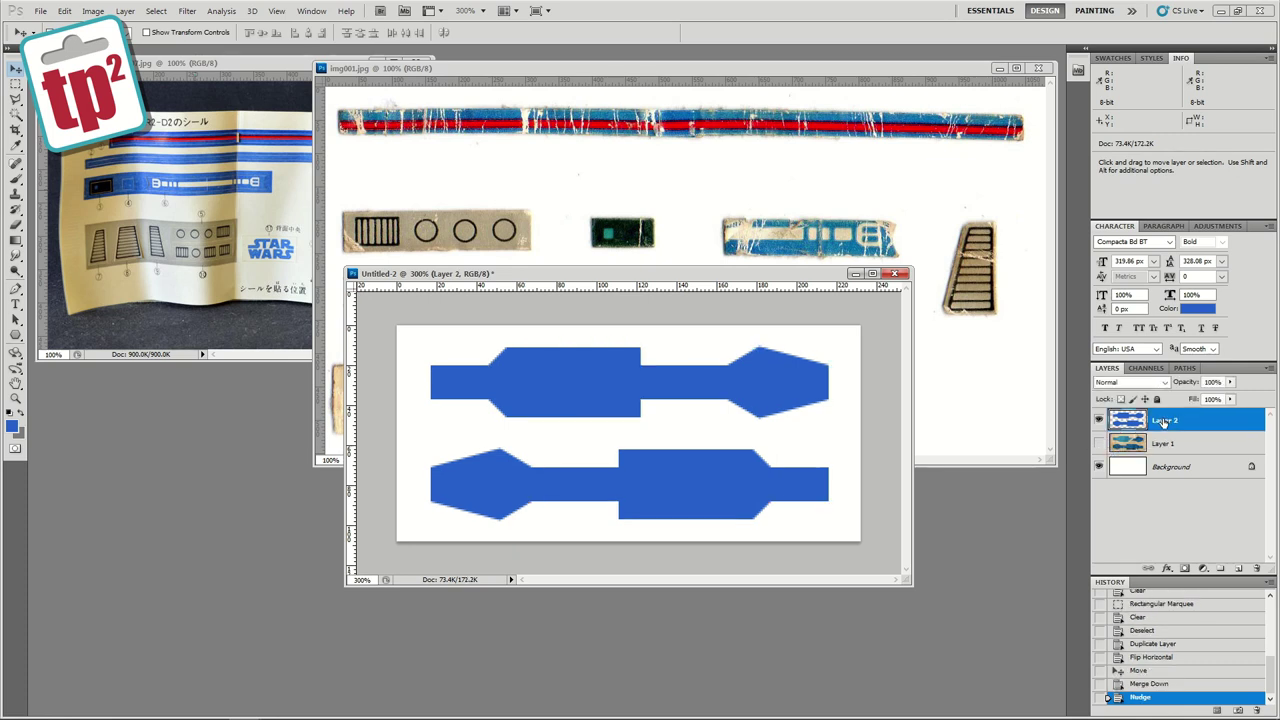
# Step: Save the document as the Photoshop file "r2 main panel" in the takara r2-d2 folder
pyautogui.click(40, 10)
pyautogui.click(90, 217)
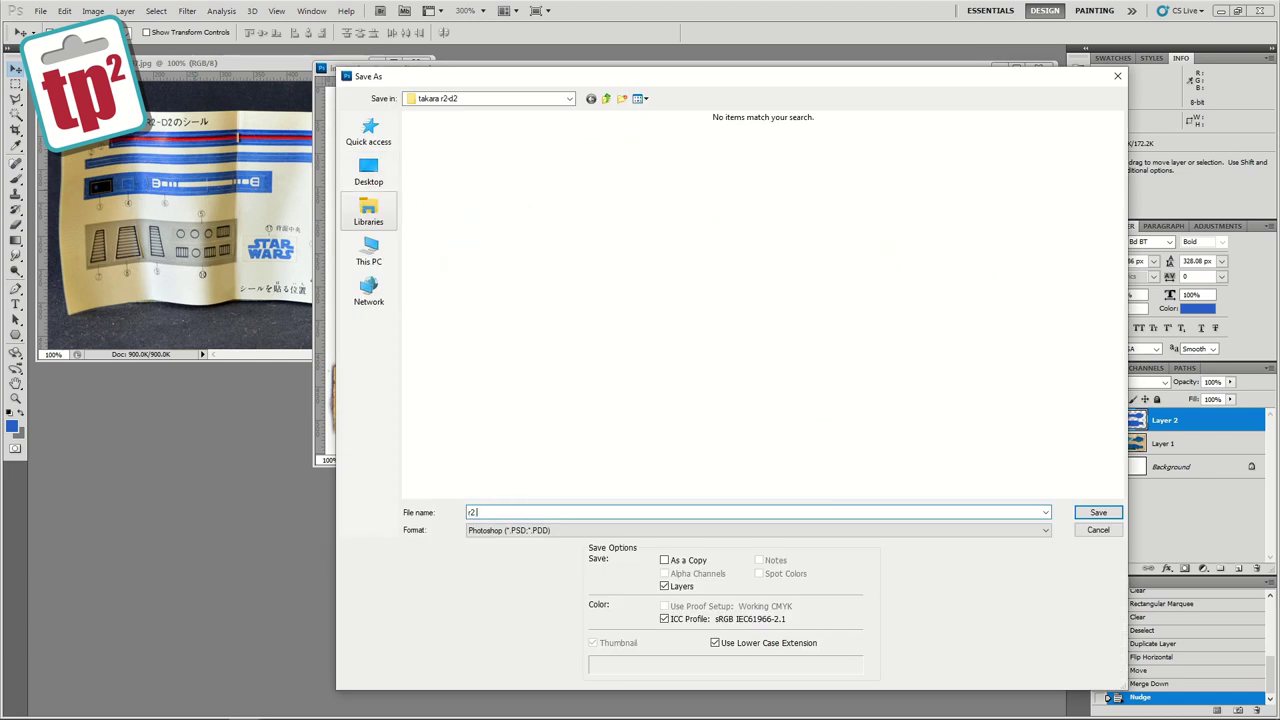
pyautogui.press('Return')
# Step: Flatten the panel image, copy the whole canvas and paste it into the blank Untitled-1 document
pyautogui.click(125, 10)
pyautogui.click(150, 446)
pyautogui.click(606, 276)
pyautogui.hotkey('ctrl', 'a')
pyautogui.click(287, 709)
pyautogui.click(417, 646)
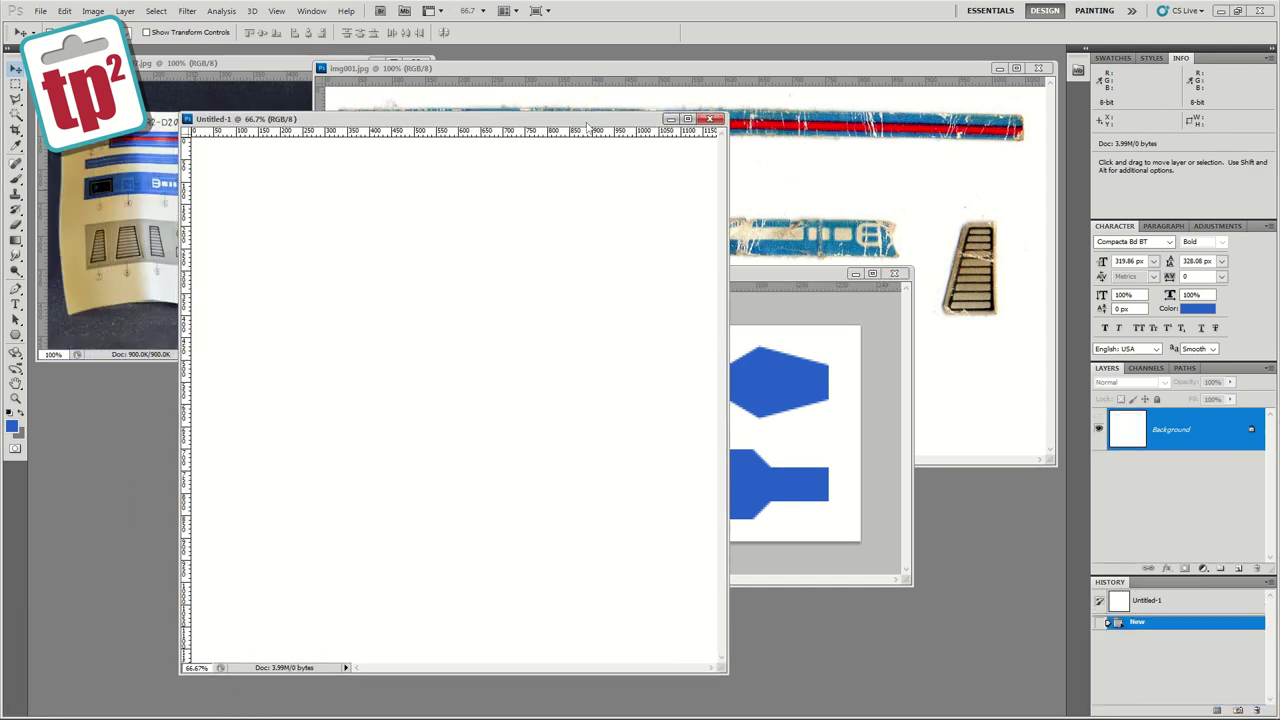
pyautogui.hotkey('ctrl', 'v')
# Step: Add a 5 px outside stroke in grey b4b4b4 to the pasted panel and move it to the page's upper-left corner
pyautogui.click(125, 10)
pyautogui.moveTo(230, 80)
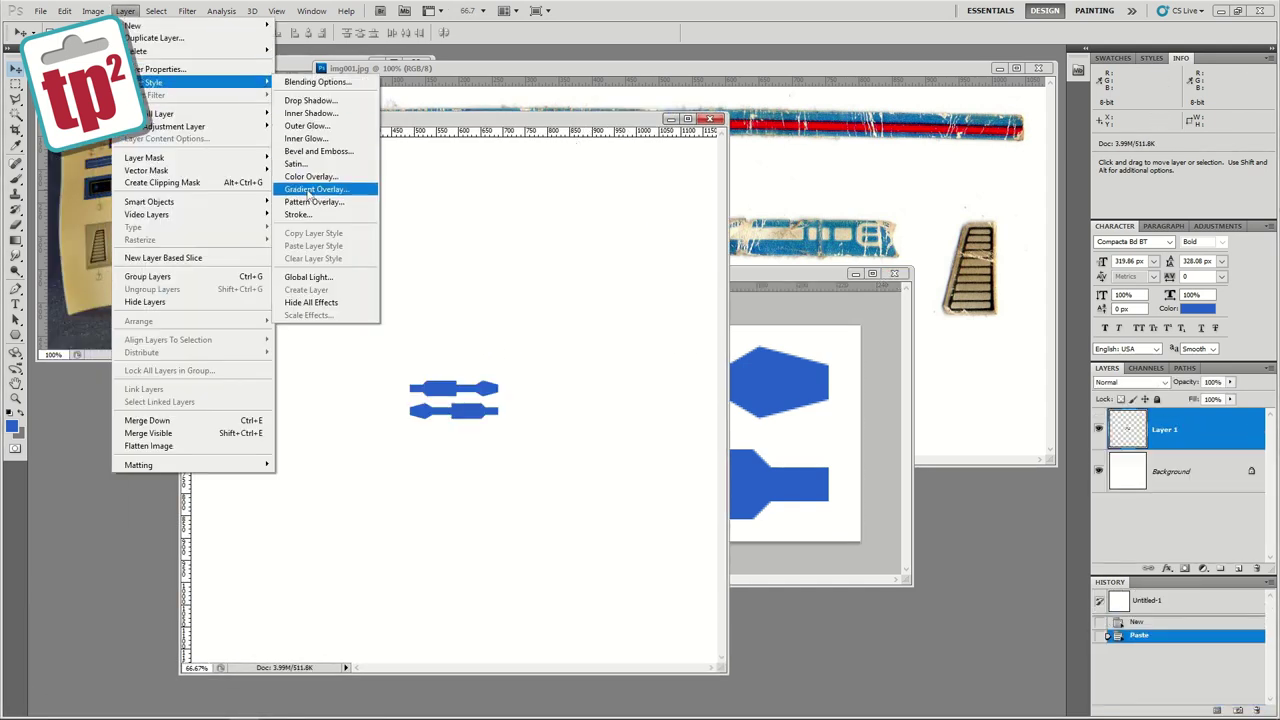
pyautogui.click(320, 192)
pyautogui.click(786, 208)
pyautogui.moveTo(733, 458); pyautogui.dragTo(730, 440)
pyautogui.click(732, 419)
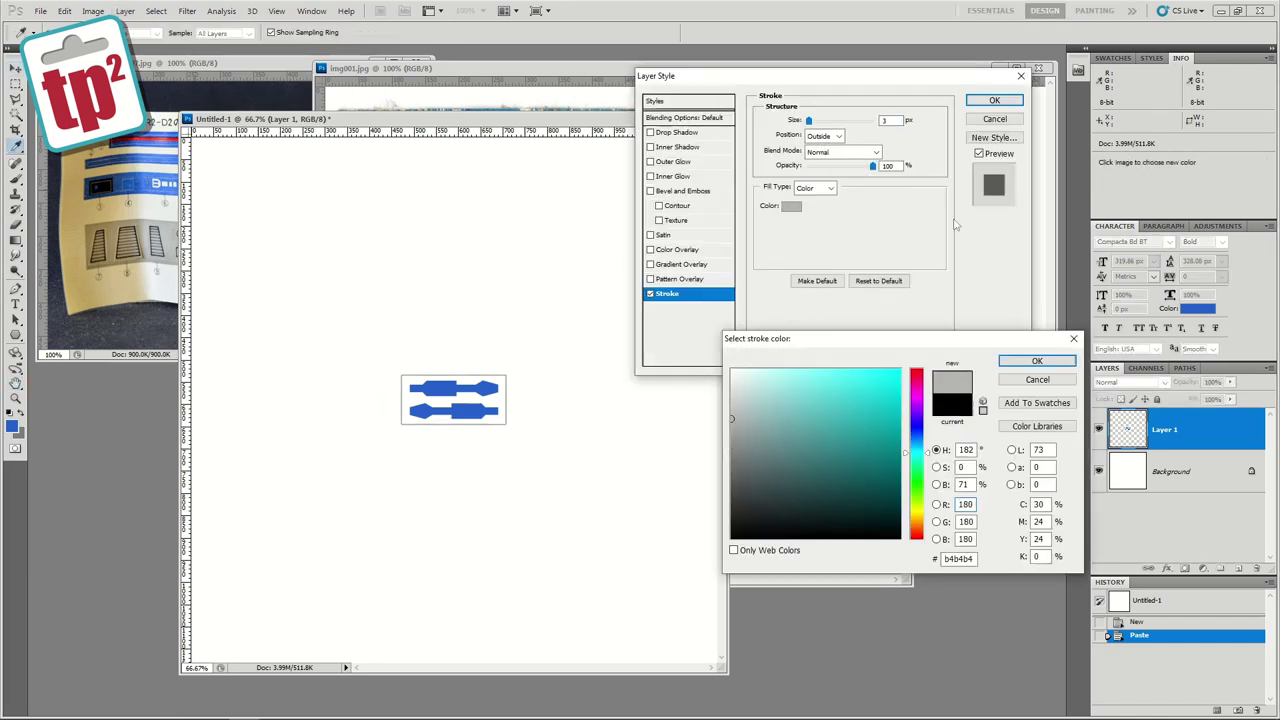
pyautogui.click(1027, 364)
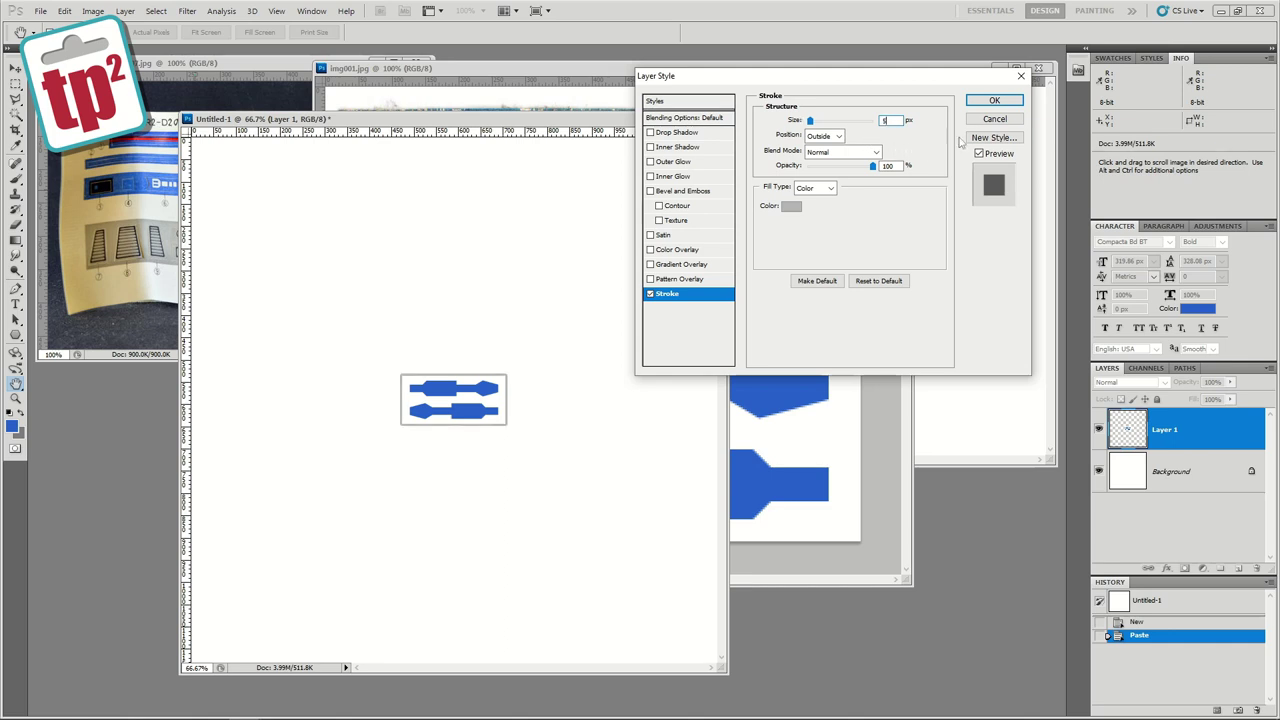
pyautogui.click(994, 101)
pyautogui.press('v')
pyautogui.moveTo(471, 379); pyautogui.dragTo(279, 160)
# Step: Step r2 main panel.psd back to its layered state before the flattening and close the document
pyautogui.click(880, 328)
pyautogui.scroll(-5, 1221, 675)
pyautogui.click(1224, 683)
pyautogui.hotkey('ctrl', 'z')
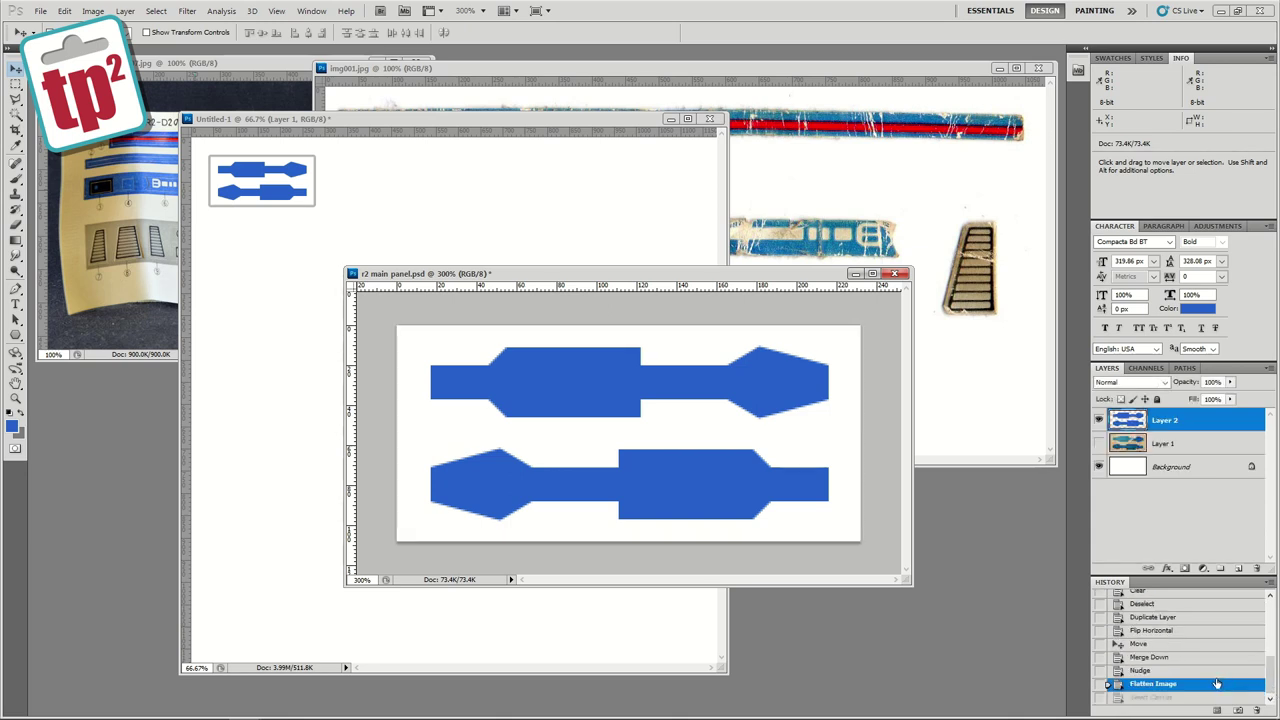
pyautogui.click(897, 275)
pyautogui.click(616, 282)
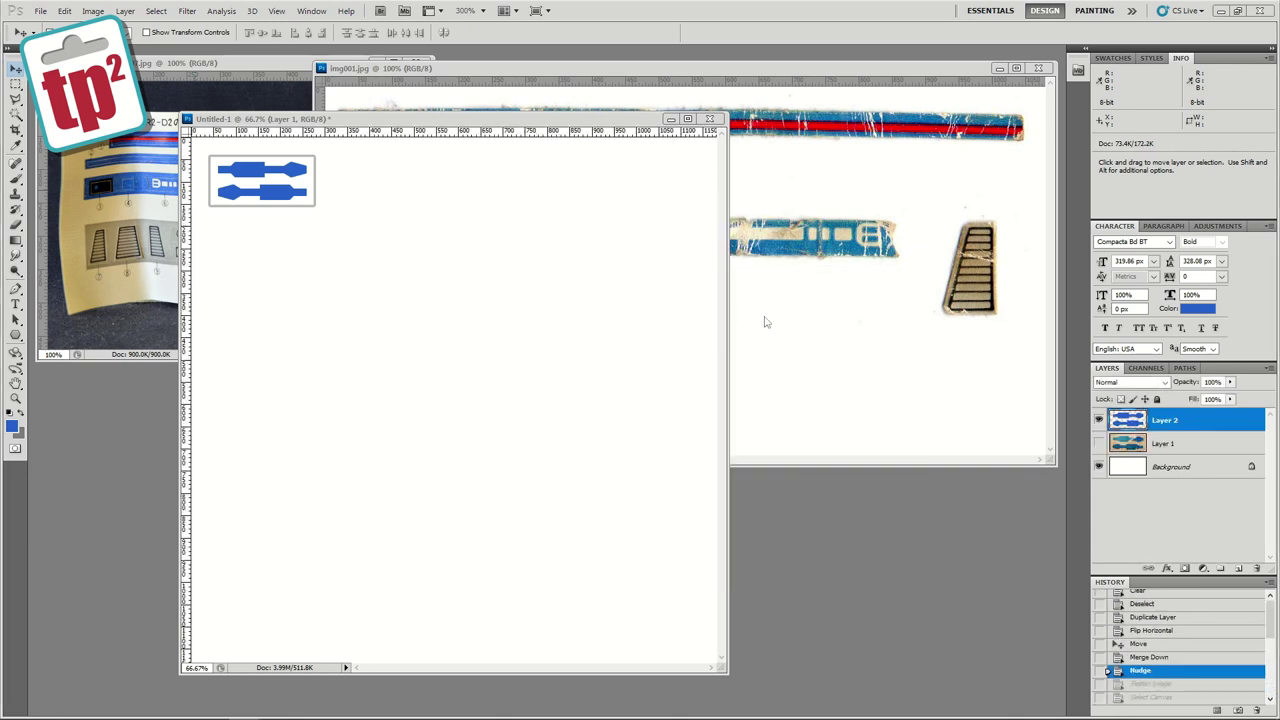
# Step: Make a 227 × 109 px rectangular selection around the STAR WARS sticker in img001.jpg
pyautogui.click(766, 320)
pyautogui.click(16, 399)
pyautogui.click(392, 392)
pyautogui.click(392, 392)
pyautogui.moveTo(392, 392); pyautogui.dragTo(527, 316)
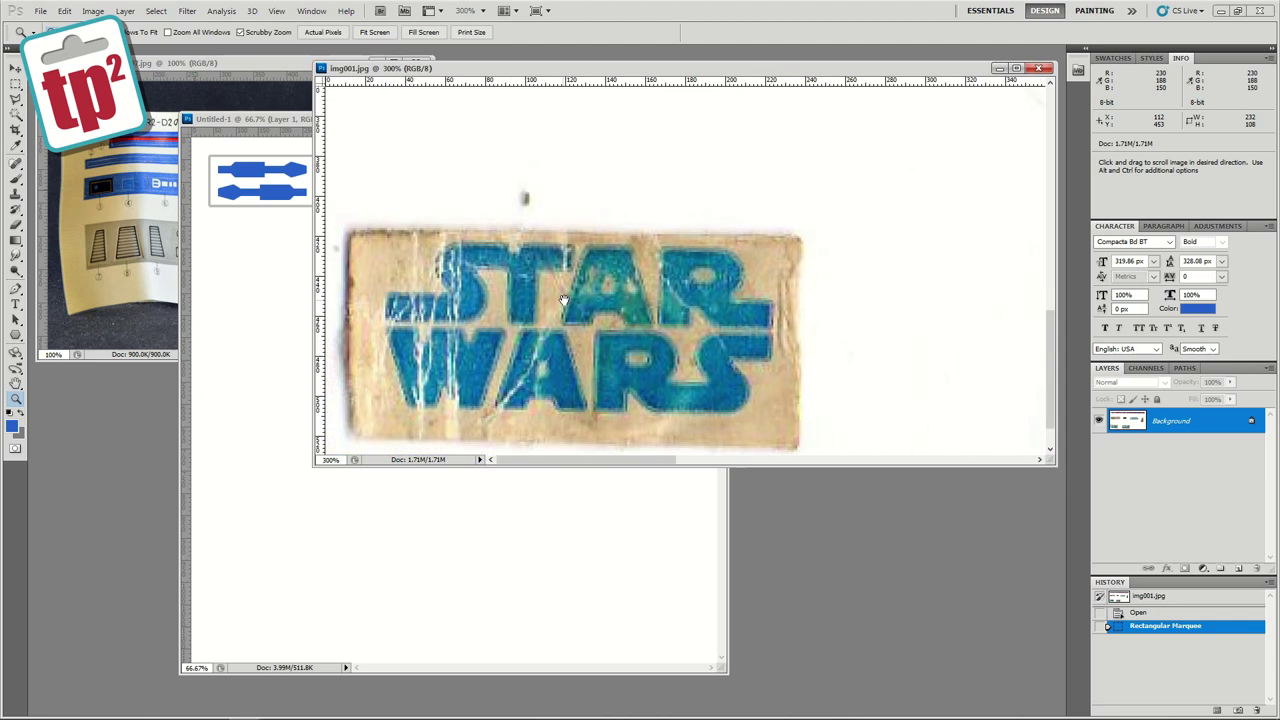
pyautogui.press('m')
pyautogui.moveTo(798, 440); pyautogui.dragTo(801, 446)
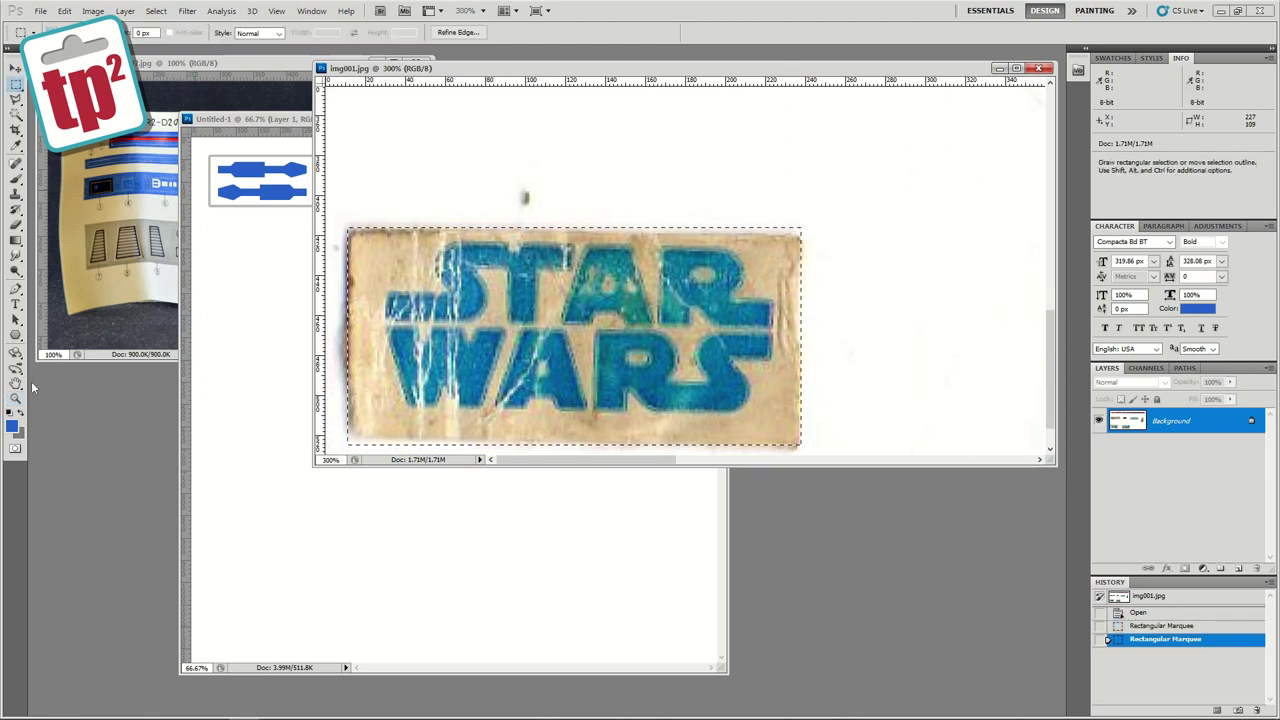
pyautogui.click(16, 399)
pyautogui.keyDown('alt'); pyautogui.click(637, 209); pyautogui.keyUp('alt')
pyautogui.keyDown('alt'); pyautogui.click(637, 209); pyautogui.keyUp('alt')
# Step: Create a new document at the clipboard size of 227 × 109 px and paste the STAR WARS sticker into it
pyautogui.click(40, 11)
pyautogui.click(50, 26)
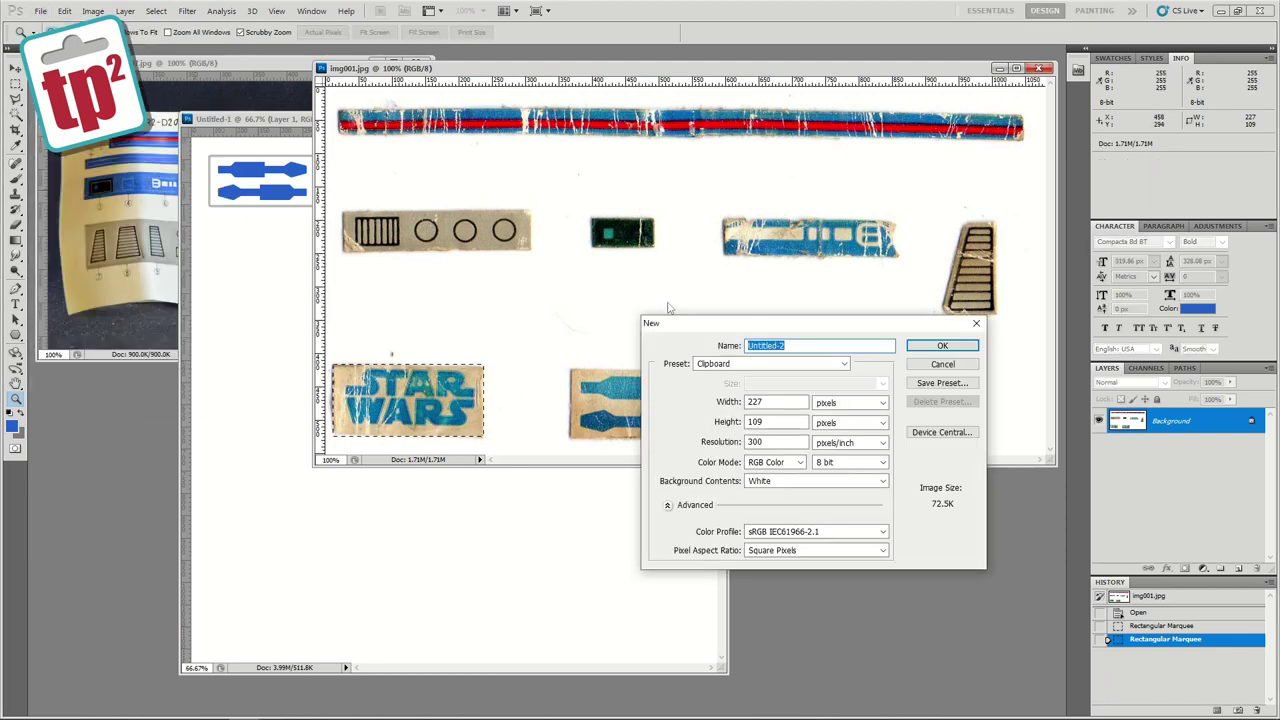
pyautogui.press('Return')
pyautogui.hotkey('ctrl', 'v')
pyautogui.click(247, 213)
pyautogui.moveTo(252, 101); pyautogui.dragTo(680, 350)
pyautogui.press('t')
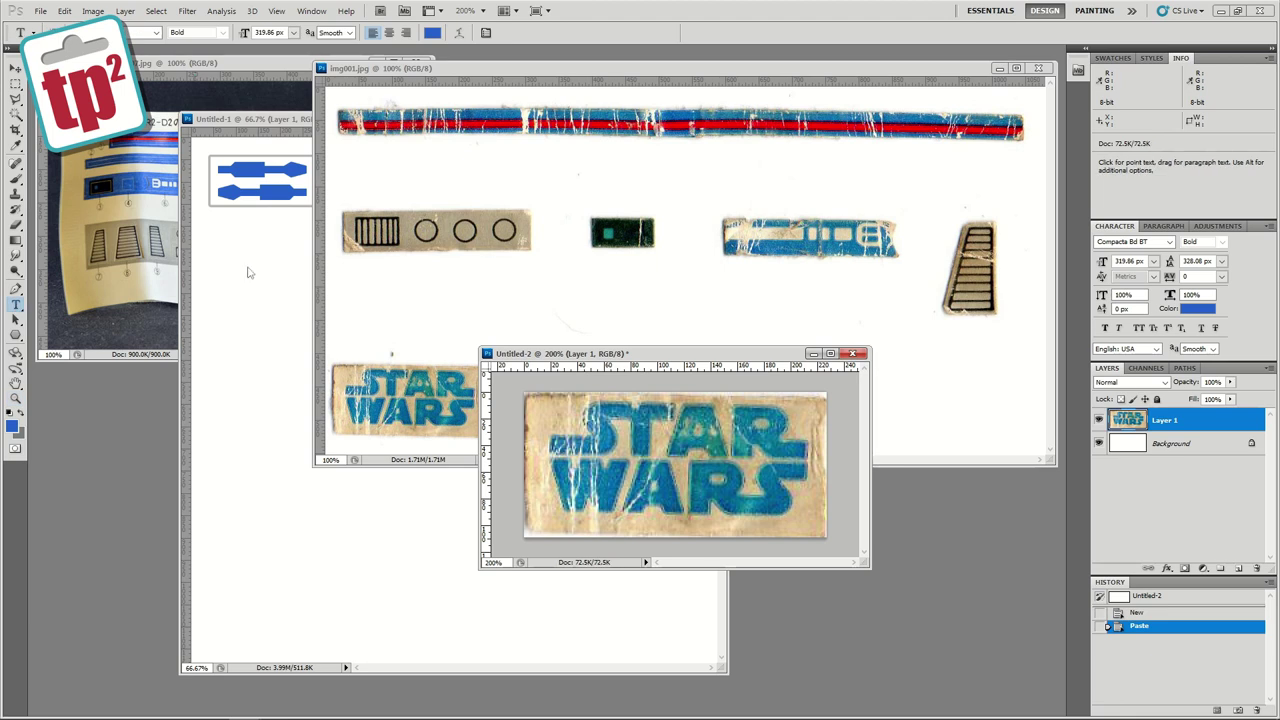
# Step: Start a text layer over the STAR WARS sticker in the SF Distant Galaxy Symbols font
pyautogui.click(1171, 242)
pyautogui.moveTo(1272, 360); pyautogui.dragTo(1268, 575)
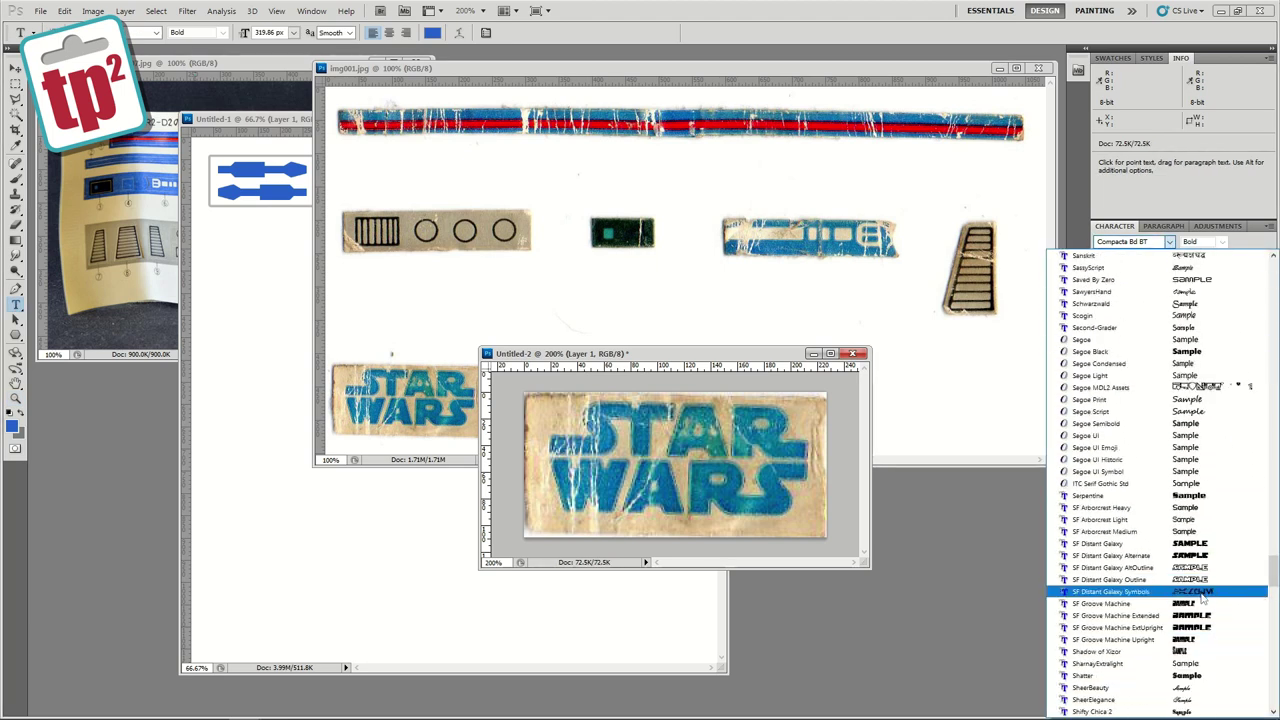
pyautogui.click(1200, 597)
pyautogui.click(622, 498)
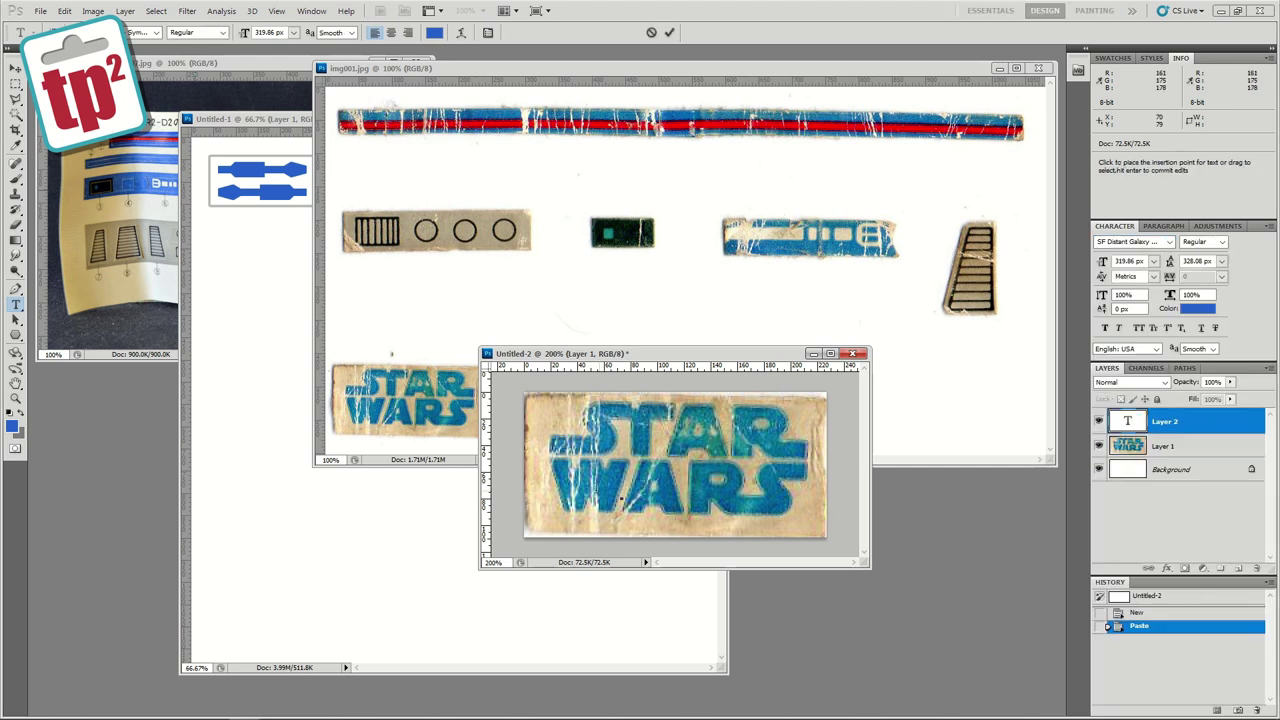
# Step: Try the symbol font's characters one at a time and keep the 7, the two-line STAR WARS logo glyph
pyautogui.write('s')
pyautogui.press('BackSpace')
pyautogui.write('S')
pyautogui.press('BackSpace')
pyautogui.write('d')
pyautogui.press('BackSpace')
pyautogui.write('f')
pyautogui.press('BackSpace')
pyautogui.write('g')
pyautogui.press('BackSpace')
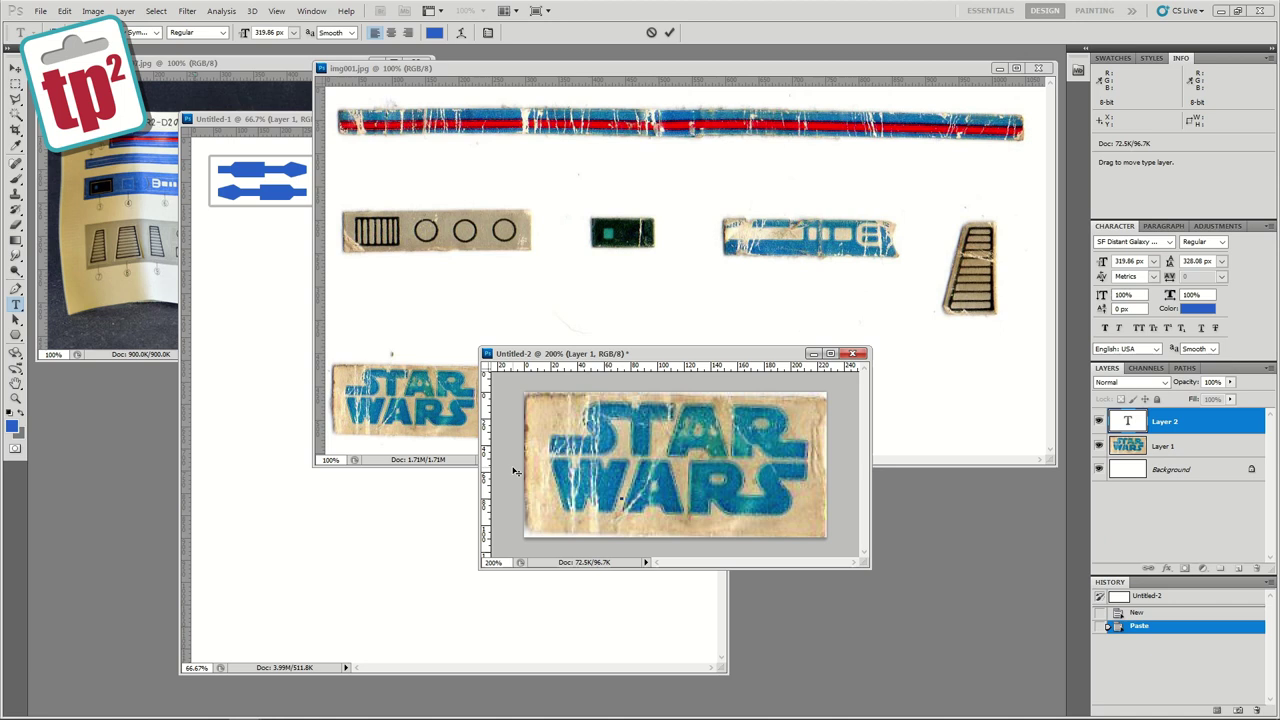
pyautogui.write('h')
pyautogui.press('BackSpace')
pyautogui.write('j')
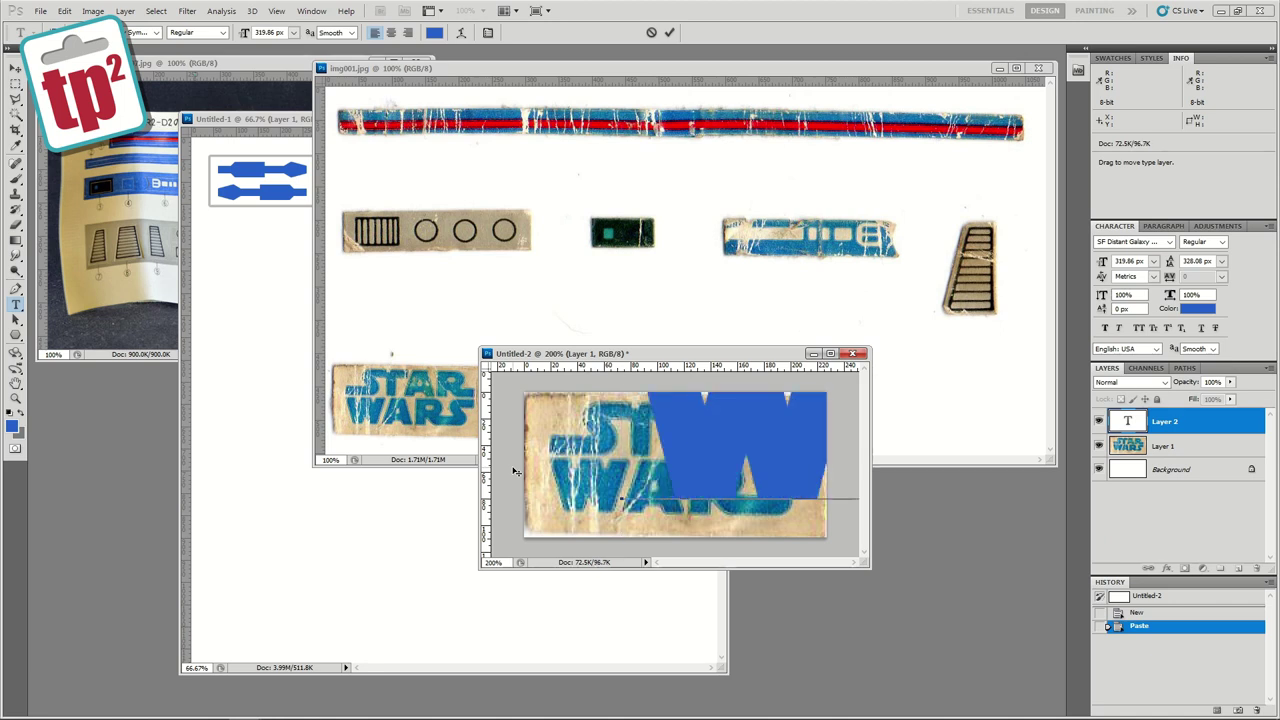
# Step: Scale the logo glyph to about 39.4% to fit the scanned STAR WARS lettering and hide the scan's layer
pyautogui.click(15, 398)
pyautogui.moveTo(498, 353); pyautogui.dragTo(276, 140)
pyautogui.moveTo(648, 355); pyautogui.dragTo(968, 598)
pyautogui.click(14, 70)
pyautogui.hotkey('ctrl', 't')
pyautogui.moveTo(560, 477); pyautogui.dragTo(743, 373)
pyautogui.moveTo(810, 300); pyautogui.dragTo(544, 402)
pyautogui.moveTo(811, 471); pyautogui.dragTo(780, 454)
pyautogui.moveTo(734, 408)
pyautogui.mouseDown()
pyautogui.moveTo(711, 405)
pyautogui.moveTo(749, 409)
pyautogui.mouseUp()
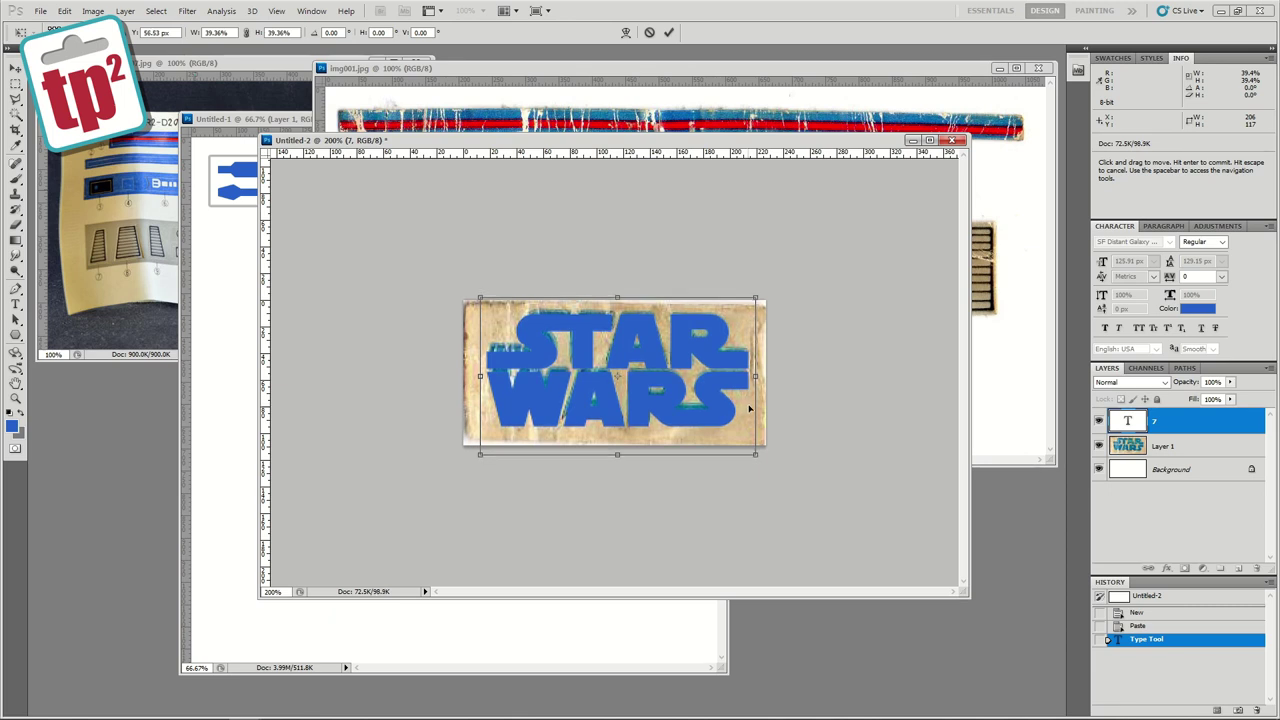
pyautogui.press('Return')
pyautogui.click(1099, 447)
pyautogui.press('Left')
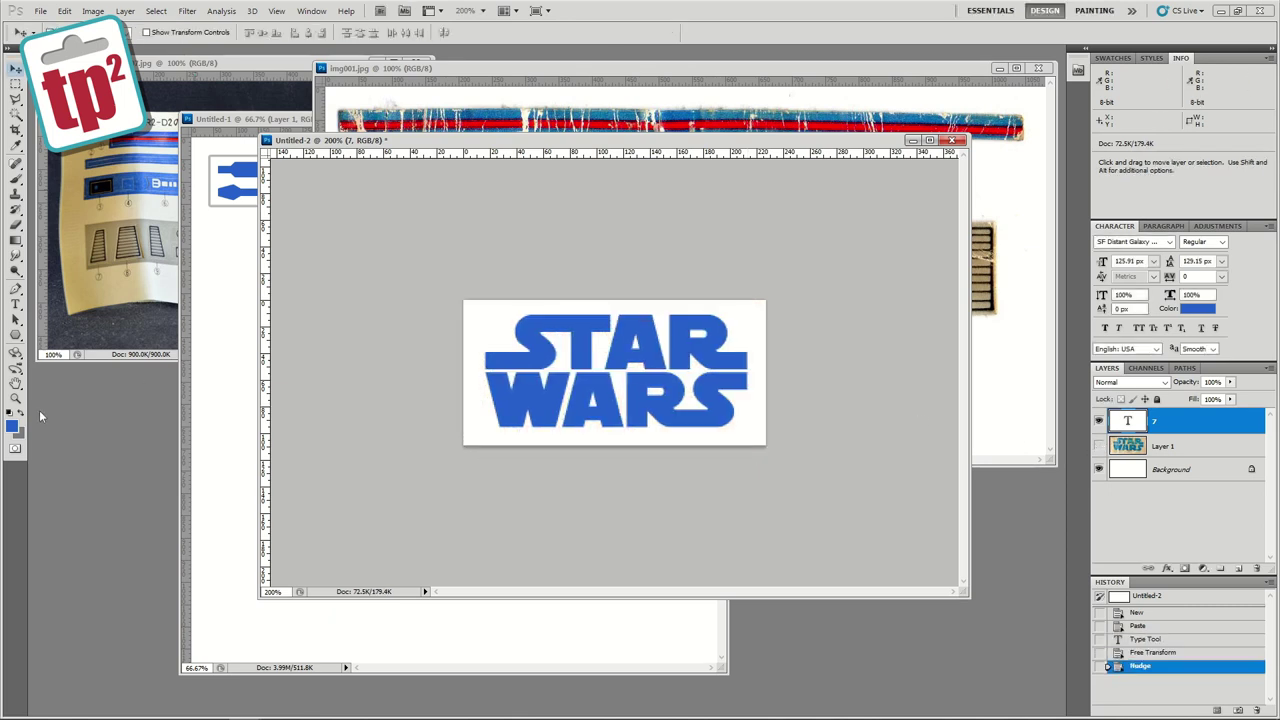
# Step: Give the STAR WARS logo a 1 px inside stroke in light grey
pyautogui.click(15, 399)
pyautogui.click(599, 347)
pyautogui.click(125, 11)
pyautogui.moveTo(190, 83)
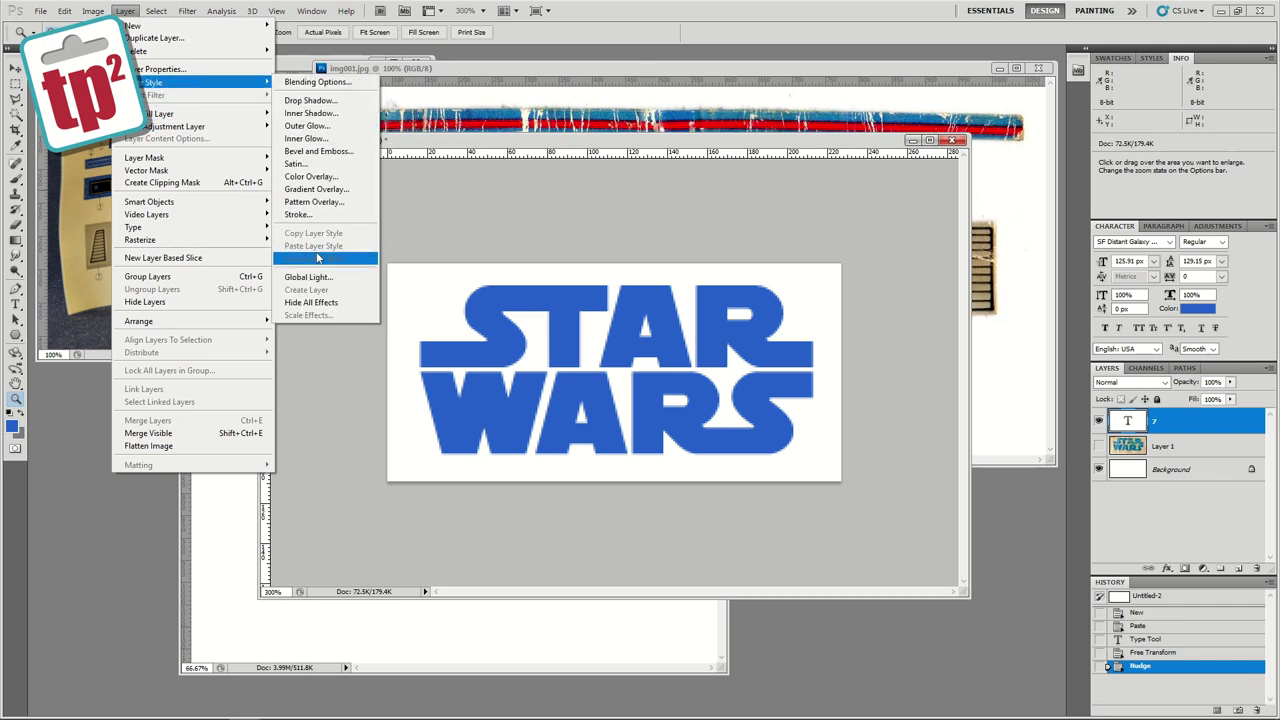
pyautogui.click(315, 213)
pyautogui.click(816, 137)
pyautogui.click(822, 160)
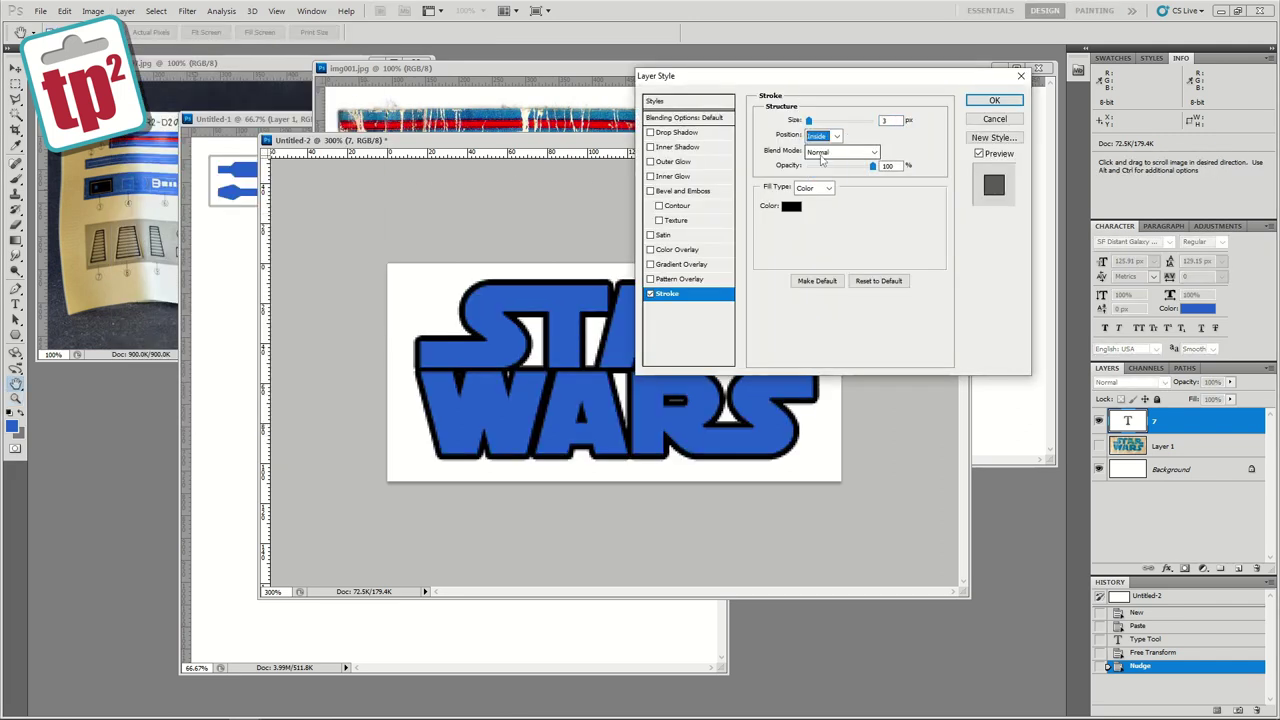
pyautogui.write('1')
pyautogui.click(790, 208)
pyautogui.click(746, 405)
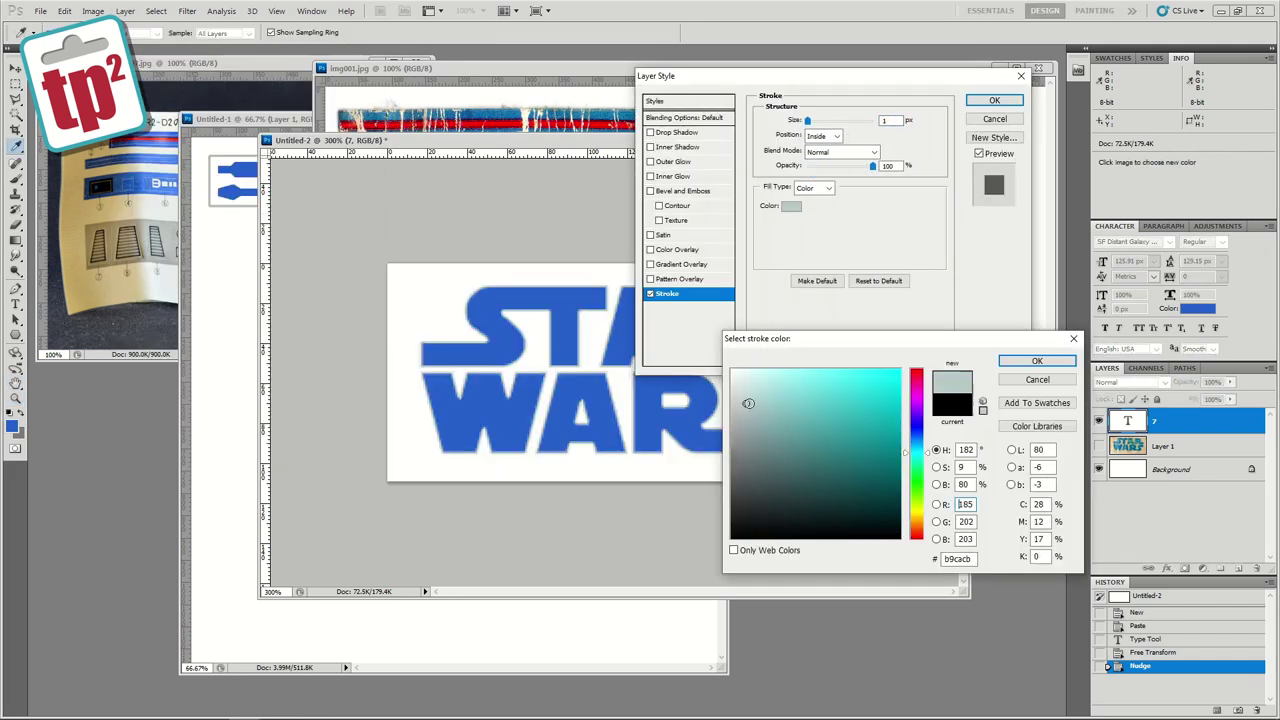
pyautogui.click(705, 404)
pyautogui.click(1034, 362)
# Step: Add an inner shadow to the logo with 0 px distance, 91% choke and 2 px size
pyautogui.click(660, 148)
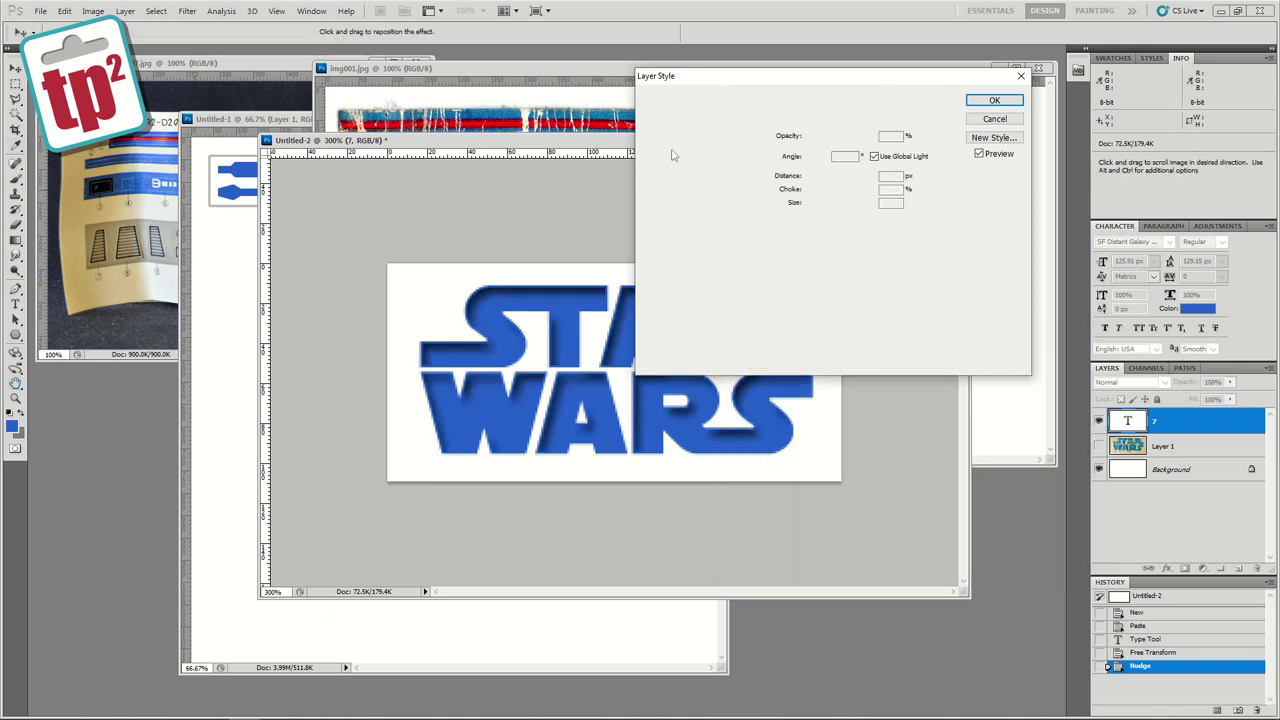
pyautogui.write('0')
pyautogui.press('Tab')
pyautogui.write('91')
pyautogui.press('Tab')
pyautogui.write('2')
# Step: Make the inner shadow near-white with Normal blending, lower its opacity and apply the layer style
pyautogui.click(892, 123)
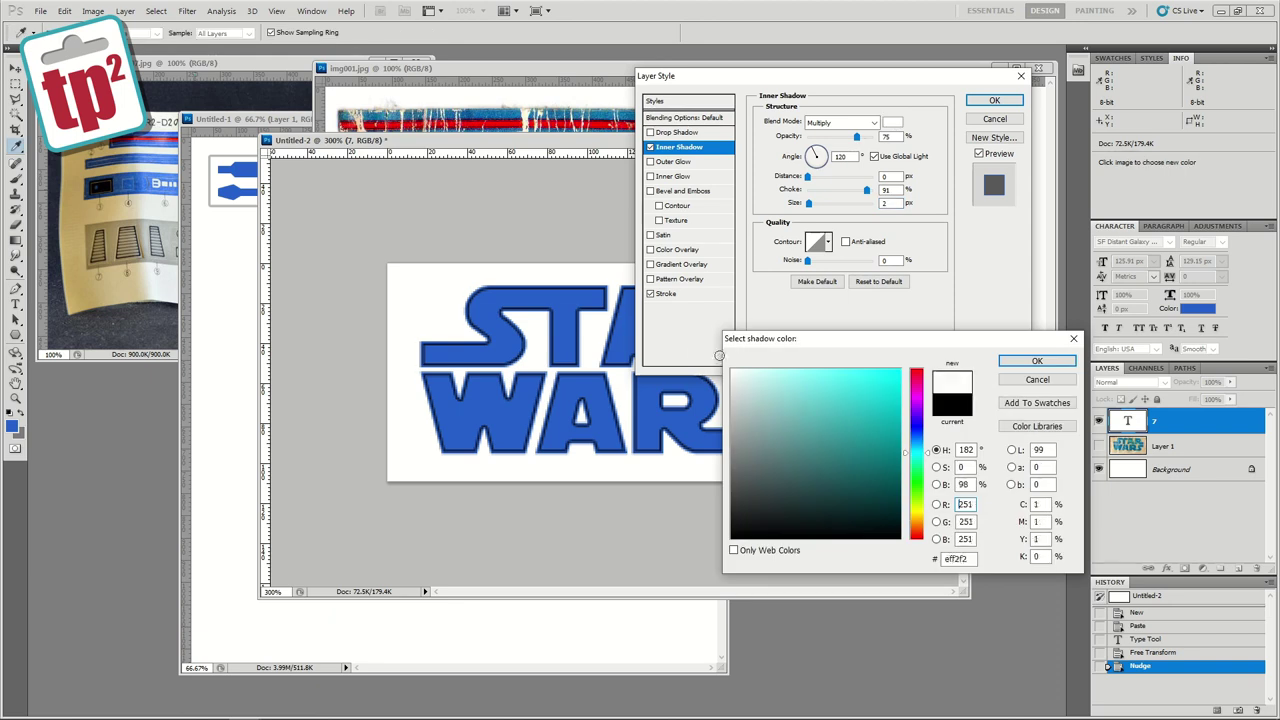
pyautogui.click(1014, 360)
pyautogui.click(840, 122)
pyautogui.click(820, 139)
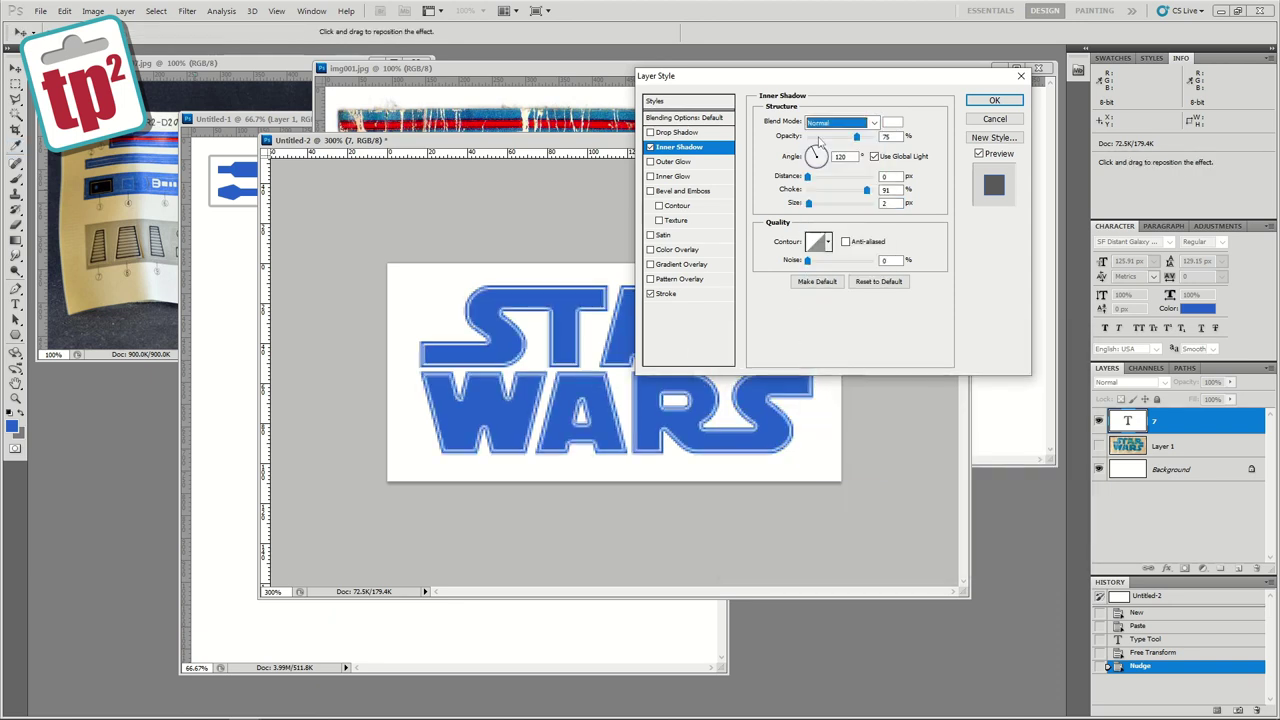
pyautogui.moveTo(847, 140); pyautogui.dragTo(821, 139)
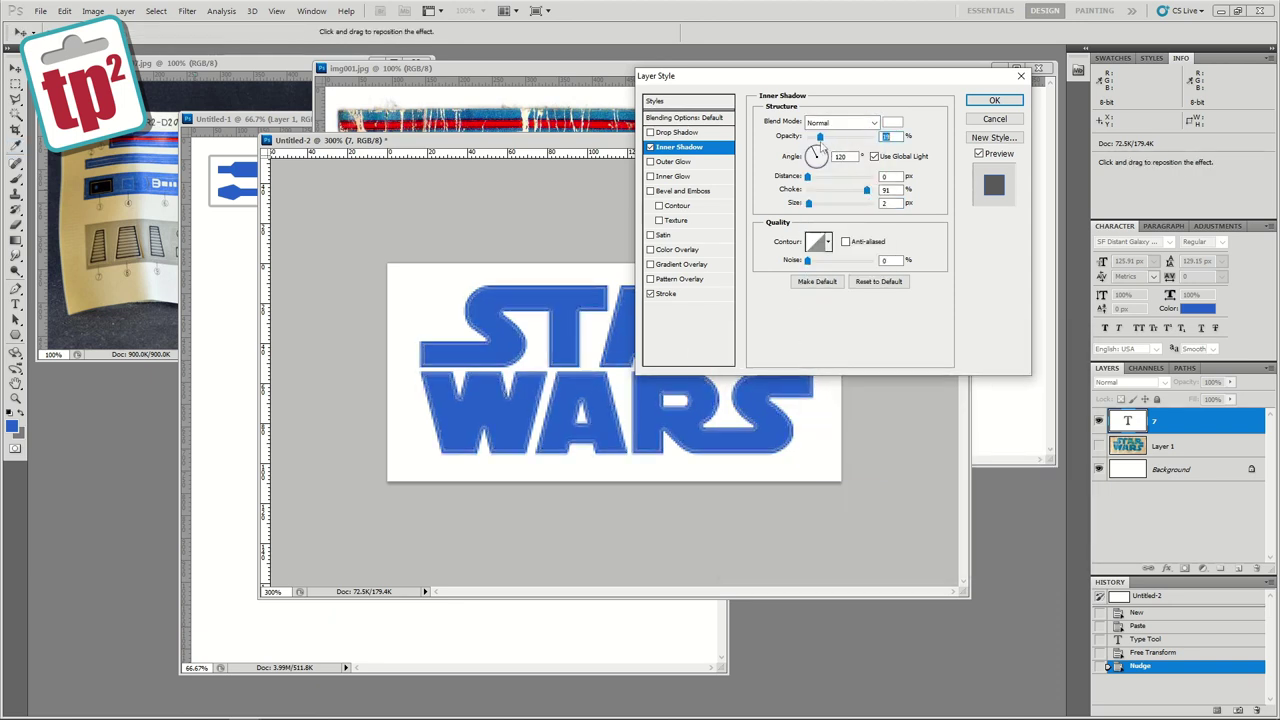
pyautogui.click(990, 101)
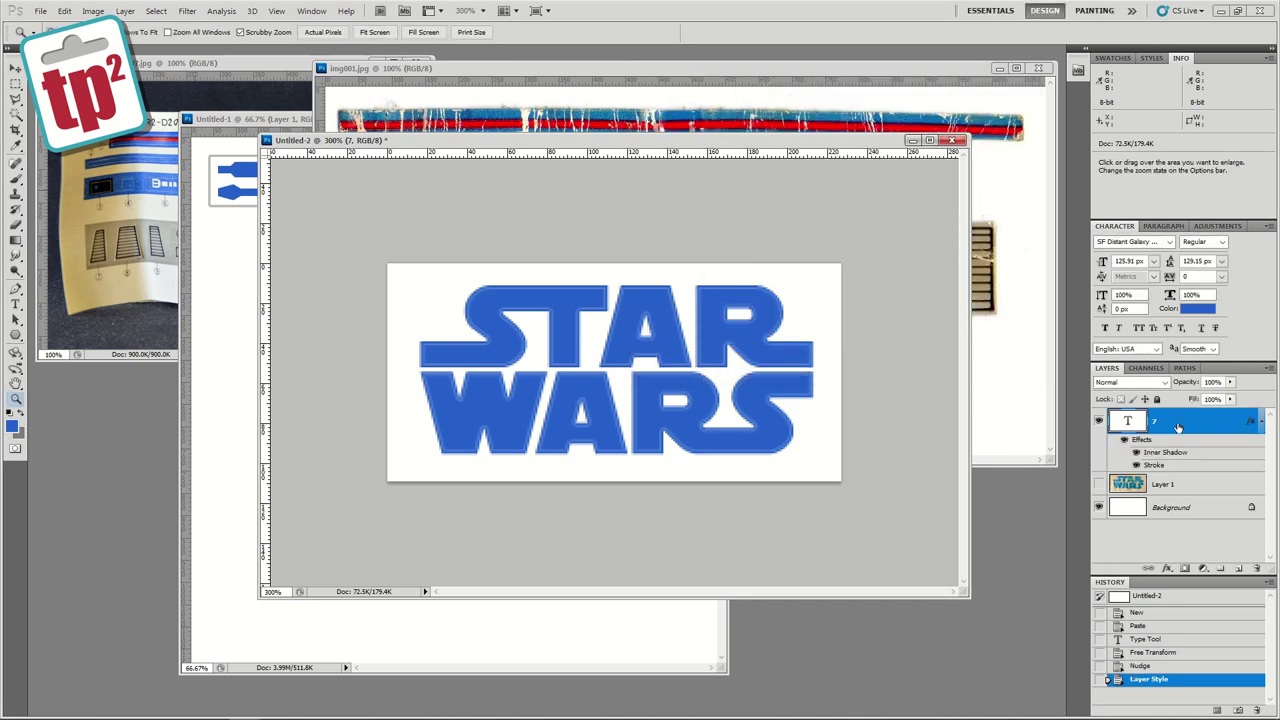
# Step: Save the logo document as r2 SW logo in the takara r2-d2 folder
pyautogui.click(41, 11)
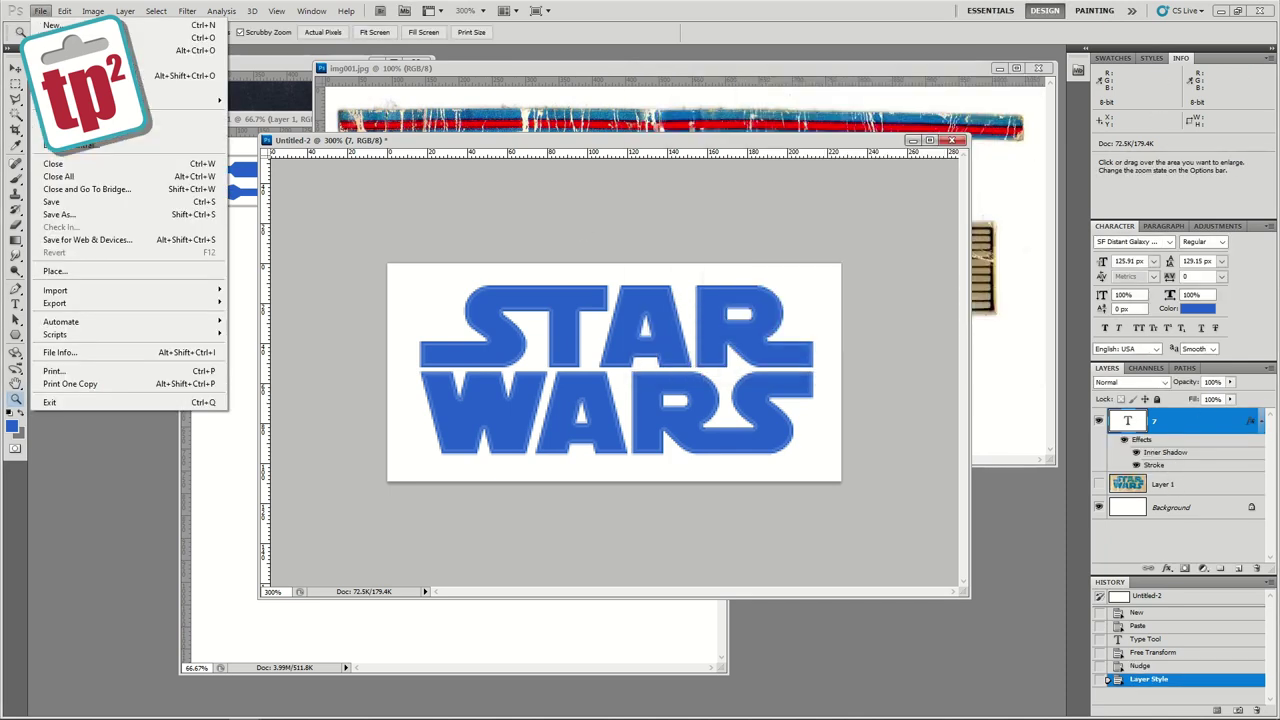
pyautogui.click(62, 214)
pyautogui.write('r2 SW logo')
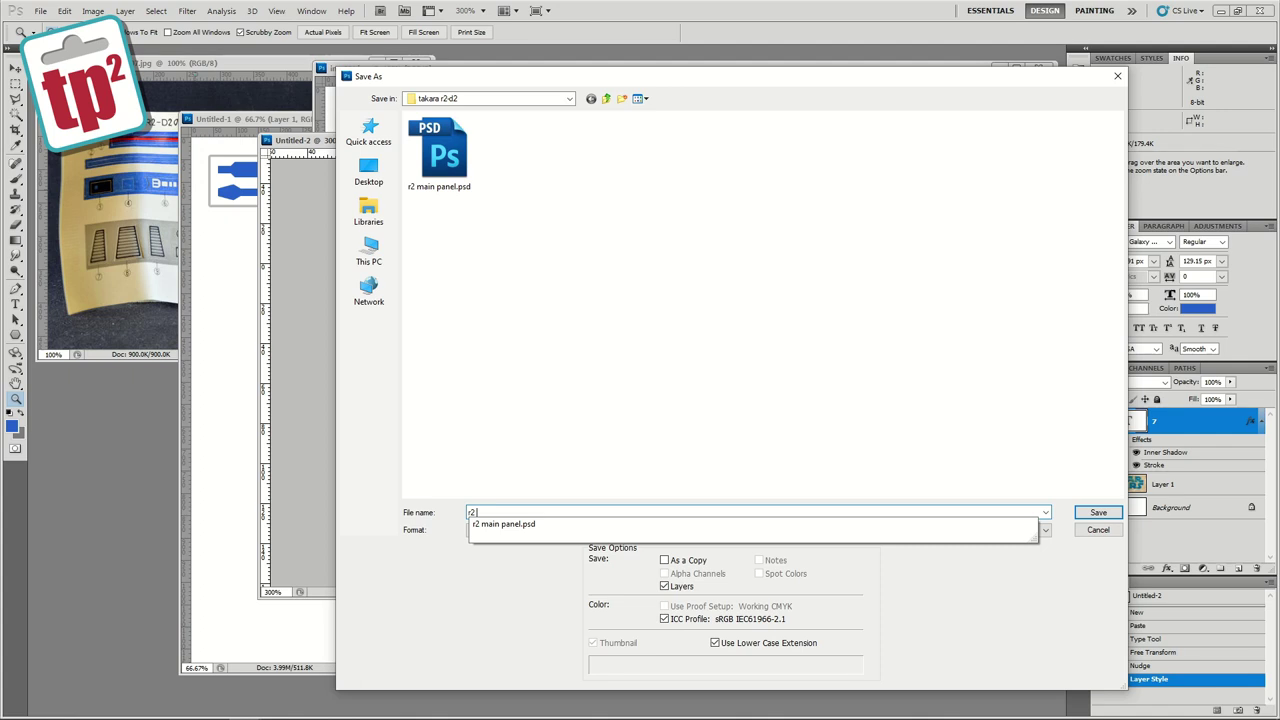
pyautogui.press('Return')
# Step: Merge the logo with its white background and copy the whole canvas
pyautogui.keyDown('ctrl'); pyautogui.click(1168, 508); pyautogui.keyUp('ctrl')
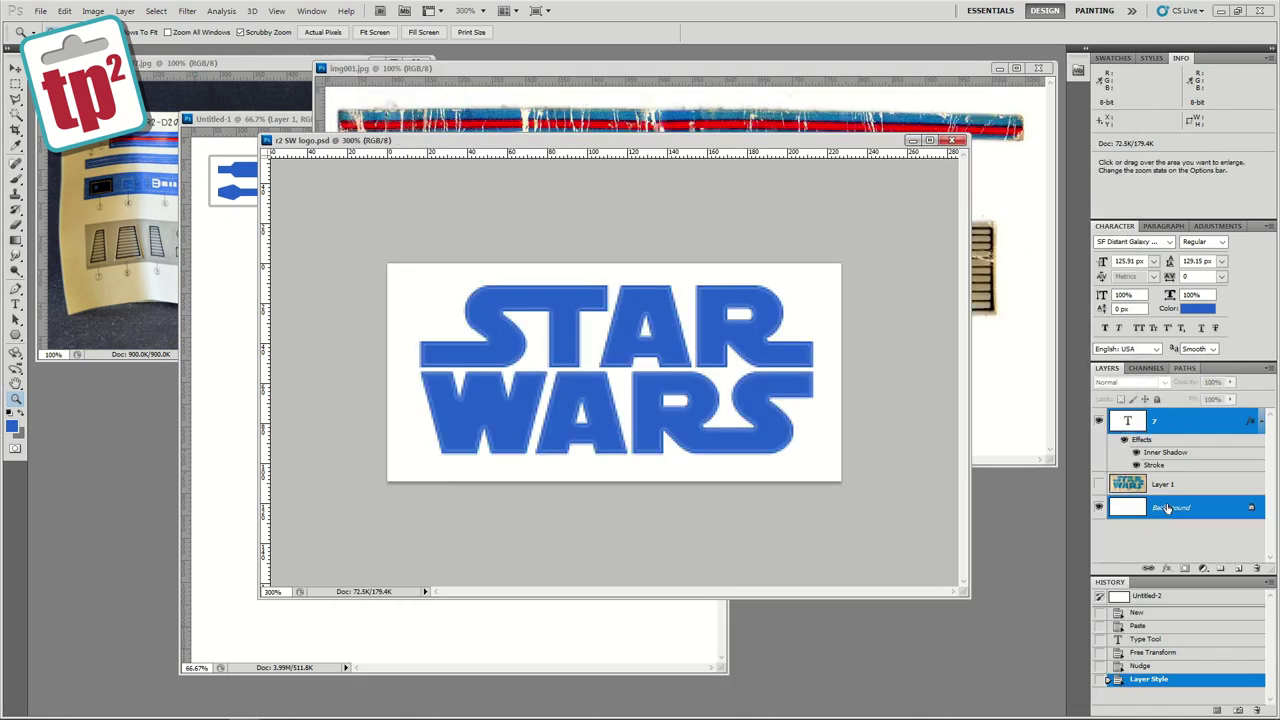
pyautogui.hotkey('ctrl', 'e')
pyautogui.hotkey('ctrl', 'a')
pyautogui.hotkey('ctrl', 'c')
# Step: Paste the logo into the sticker sheet, place it beside the blue panel sticker and merge it down
pyautogui.click(534, 630)
pyautogui.hotkey('ctrl', 'v')
pyautogui.press('v')
pyautogui.moveTo(395, 428); pyautogui.dragTo(315, 208)
pyautogui.hotkey('ctrl', 'e')
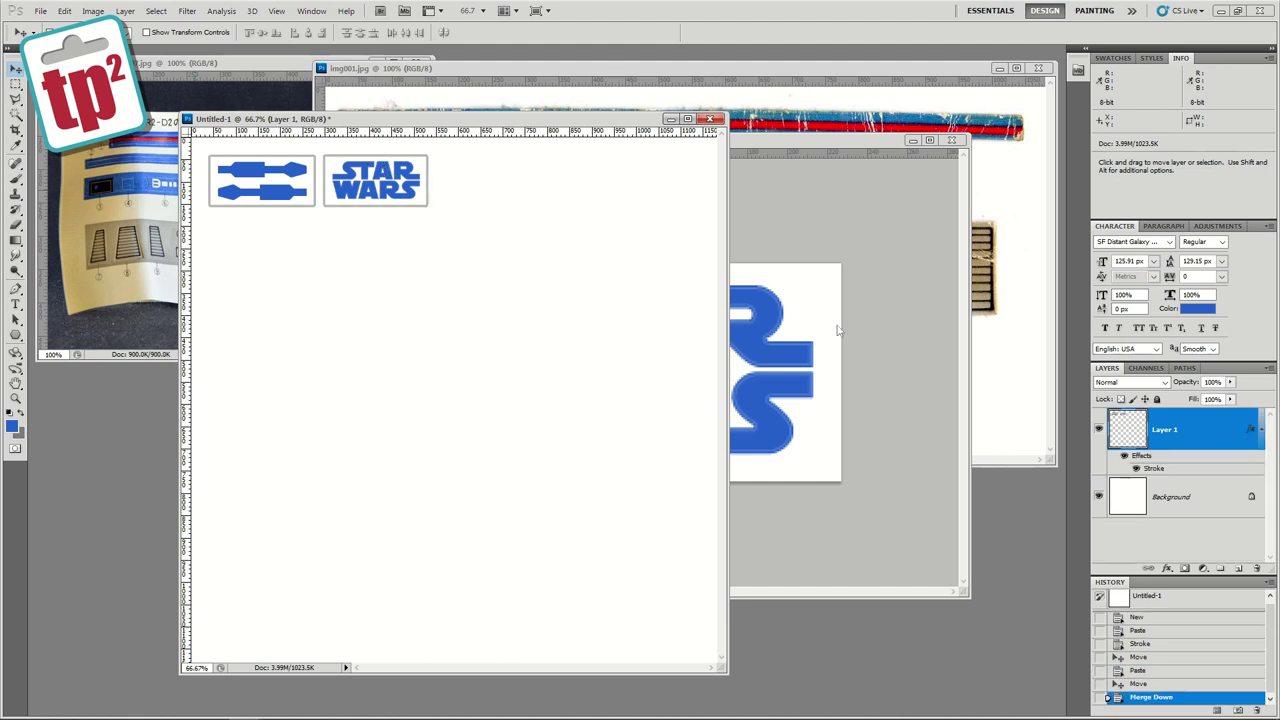
# Step: Step r2 SW logo.psd back to its layered state before the merge and close it without saving
pyautogui.click(838, 330)
pyautogui.click(1213, 673)
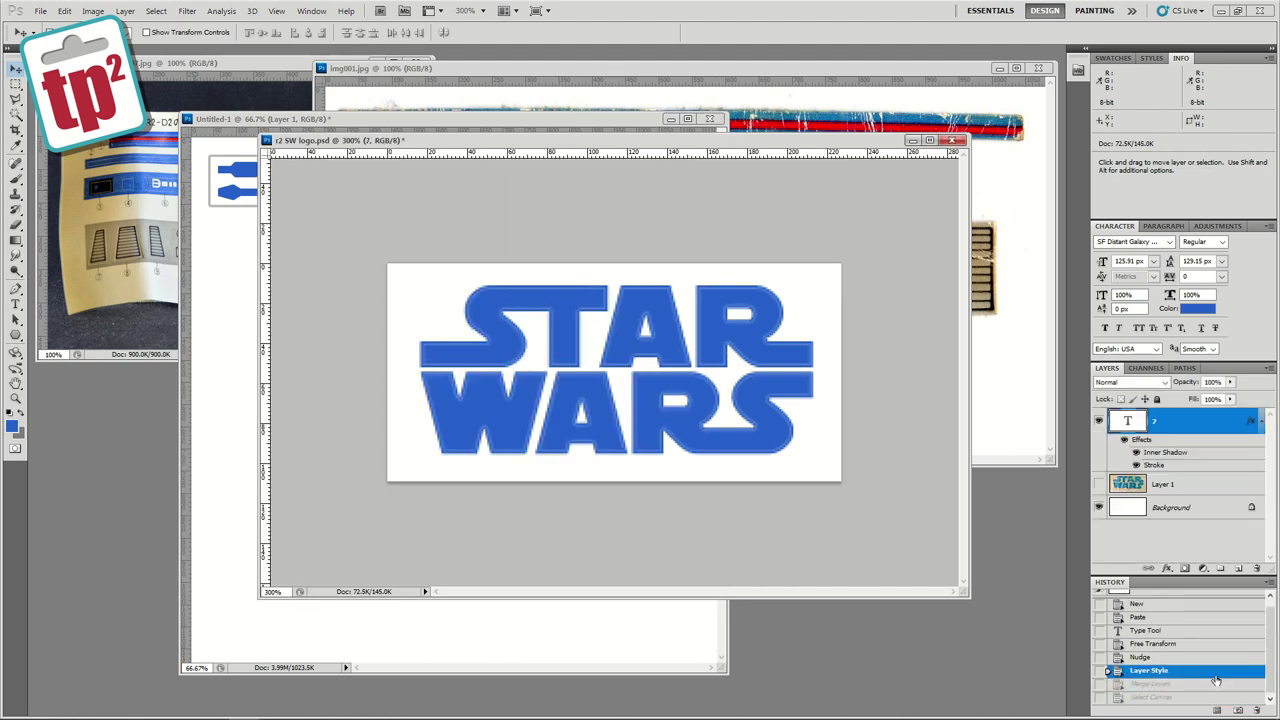
pyautogui.click(955, 140)
pyautogui.press('n')
# Step: Make a rectangular selection of about 303 × 94 px around the grey panel sticker with circles in img001.jpg
pyautogui.moveTo(367, 124); pyautogui.dragTo(302, 374)
pyautogui.click(15, 399)
pyautogui.keyDown('alt'); pyautogui.click(114, 360); pyautogui.keyUp('alt')
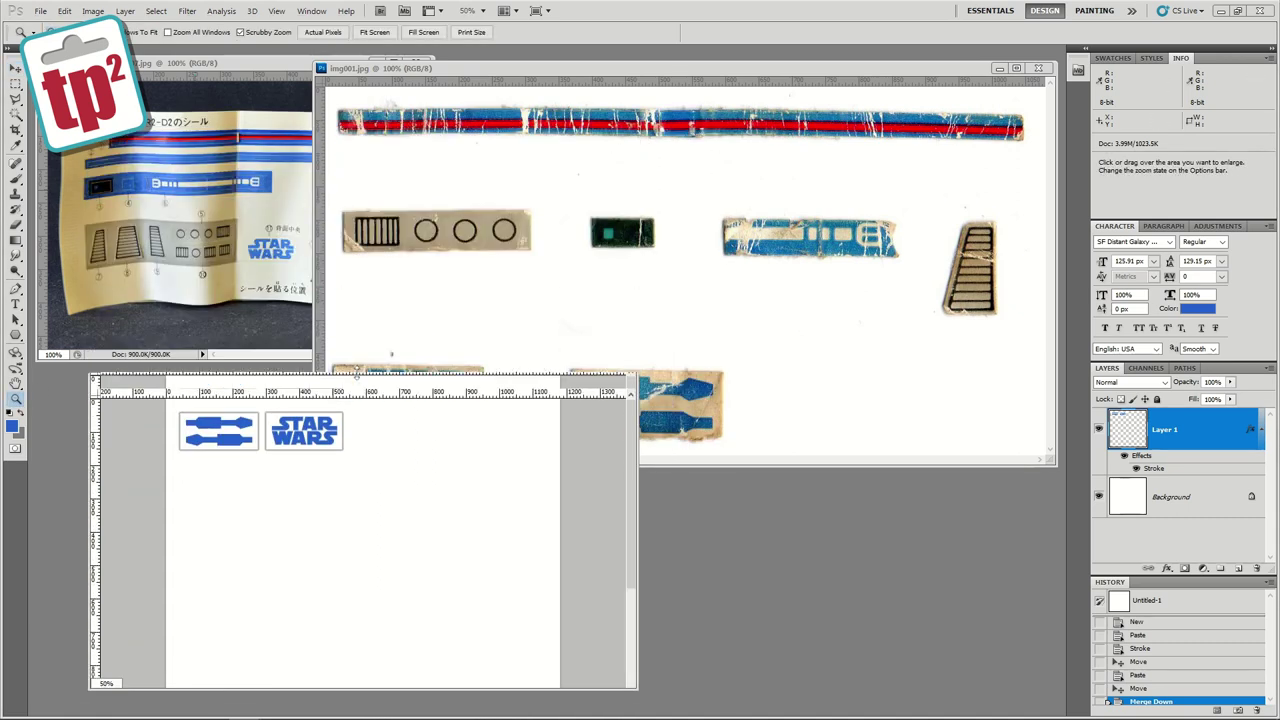
pyautogui.moveTo(337, 513); pyautogui.dragTo(338, 484)
pyautogui.click(411, 191)
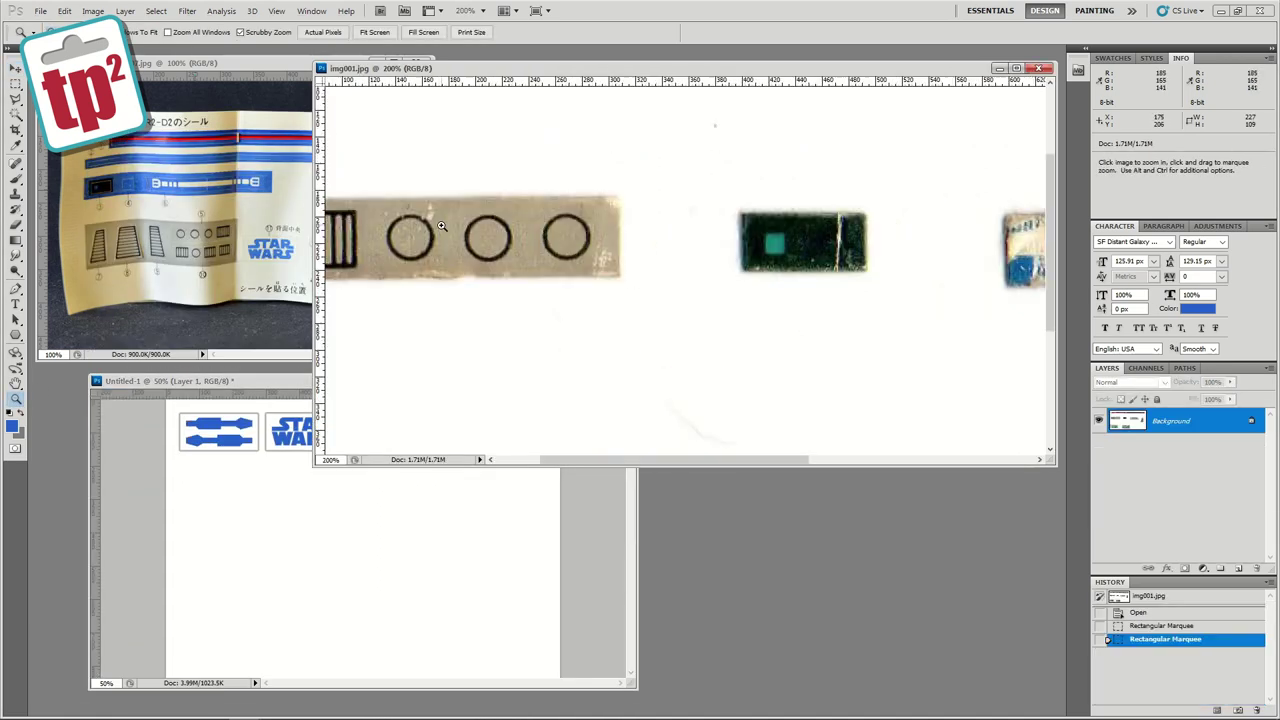
pyautogui.press('m')
pyautogui.moveTo(734, 325); pyautogui.dragTo(750, 329)
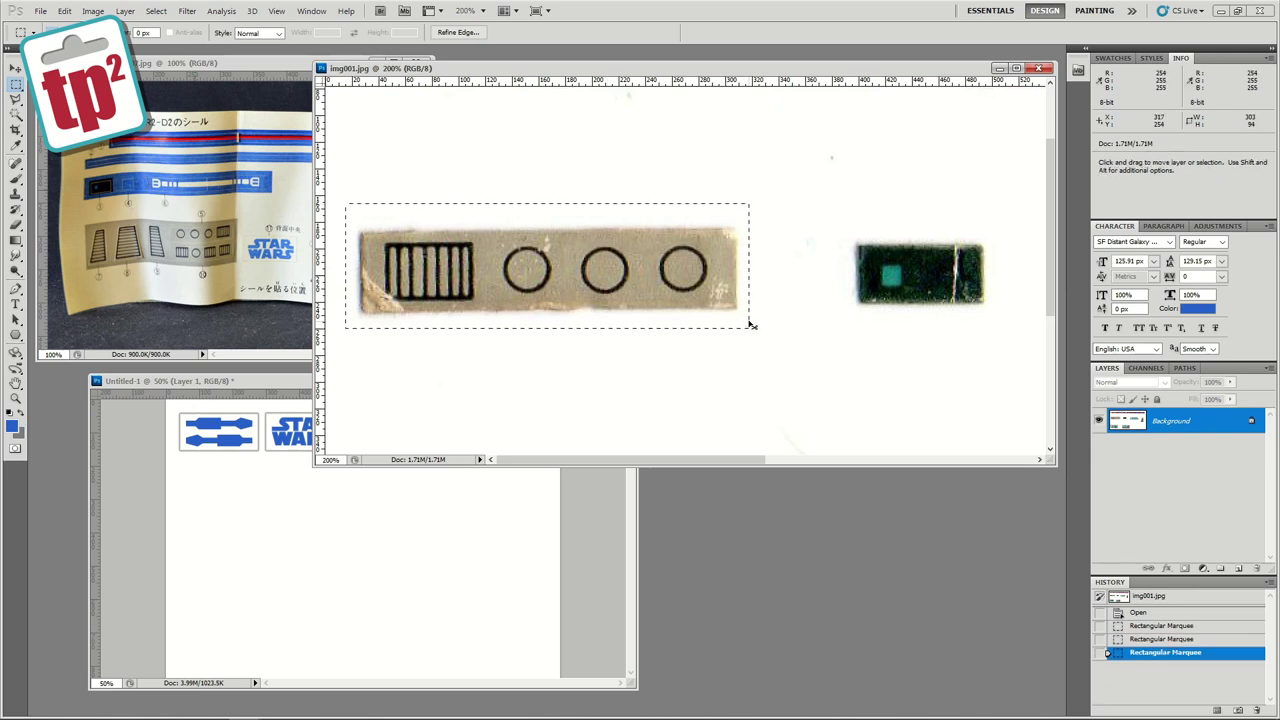
# Step: Copy the selected grey panel sticker onto its own layer and rotate it slightly to straighten it
pyautogui.hotkey('ctrl', 'c')
pyautogui.hotkey('ctrl', 'v')
pyautogui.hotkey('ctrl', 't')
pyautogui.moveTo(768, 171); pyautogui.dragTo(770, 173)
pyautogui.press('Return')
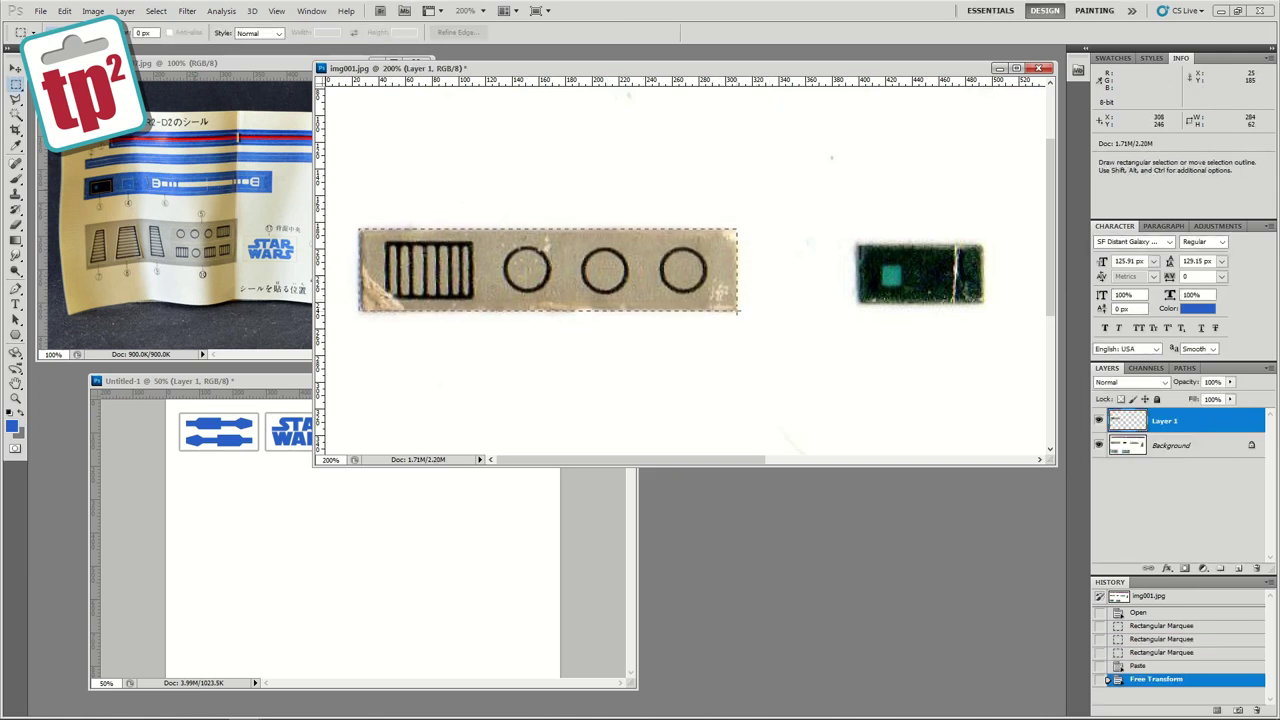
# Step: Create a new document at the clipboard size of 284 × 62 px and paste the straightened panel sticker into it
pyautogui.hotkey('ctrl', 'n')
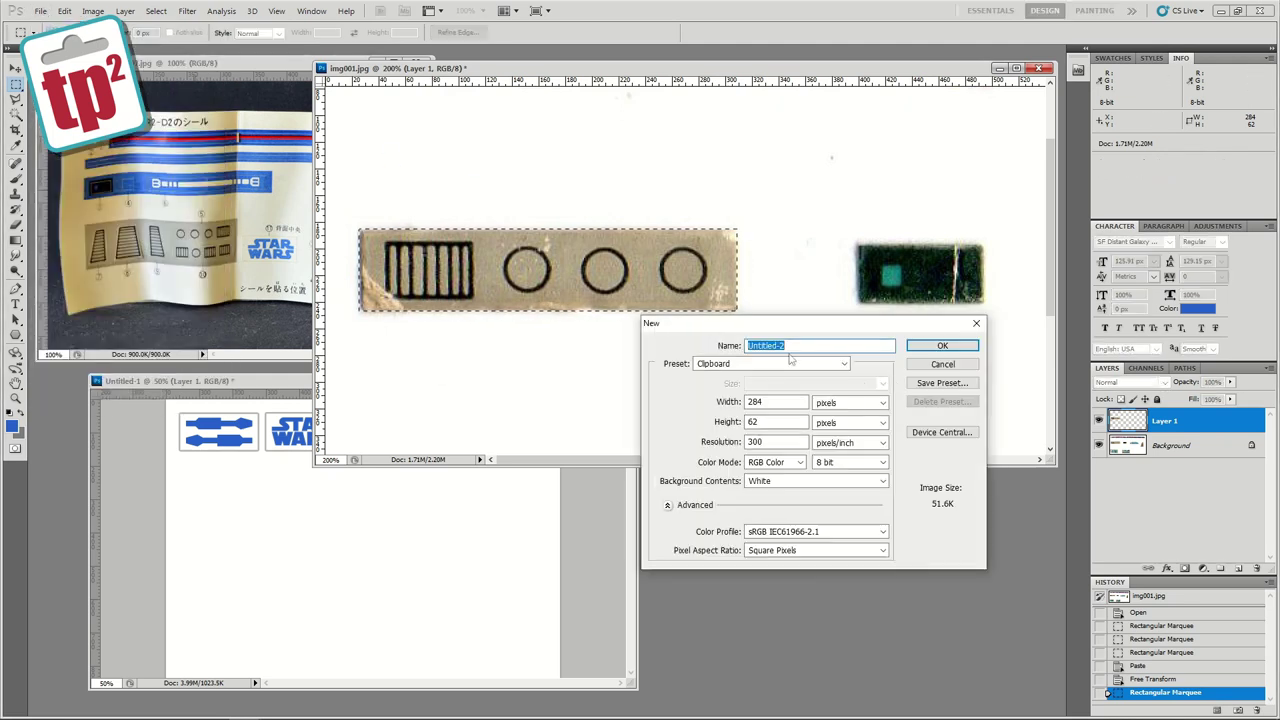
pyautogui.click(942, 344)
pyautogui.hotkey('ctrl', 'v')
pyautogui.press('z')
pyautogui.hotkey('ctrl', '+')
pyautogui.moveTo(130, 101); pyautogui.dragTo(719, 373)
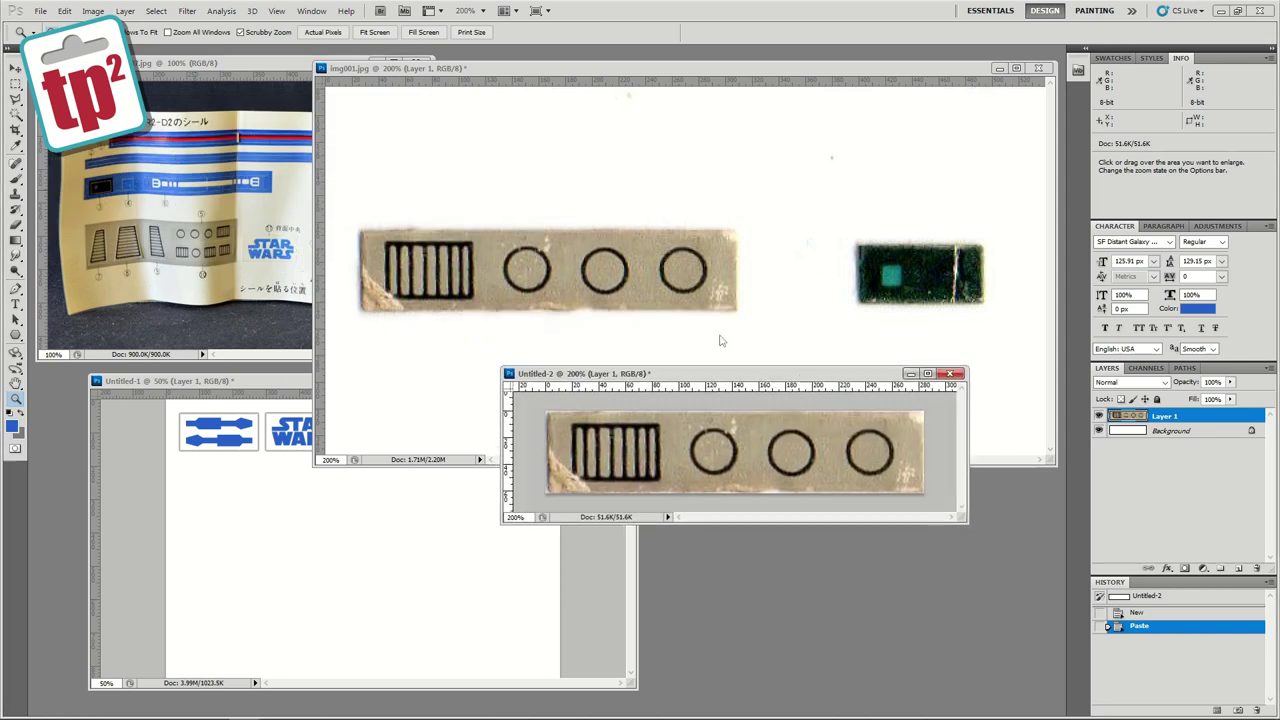
# Step: Create a layer group named panel 01 above the pasted sticker
pyautogui.click(346, 350)
pyautogui.hotkey('ctrl', '-')
pyautogui.hotkey('ctrl', '-')
pyautogui.moveTo(314, 466); pyautogui.dragTo(424, 345)
pyautogui.click(631, 404)
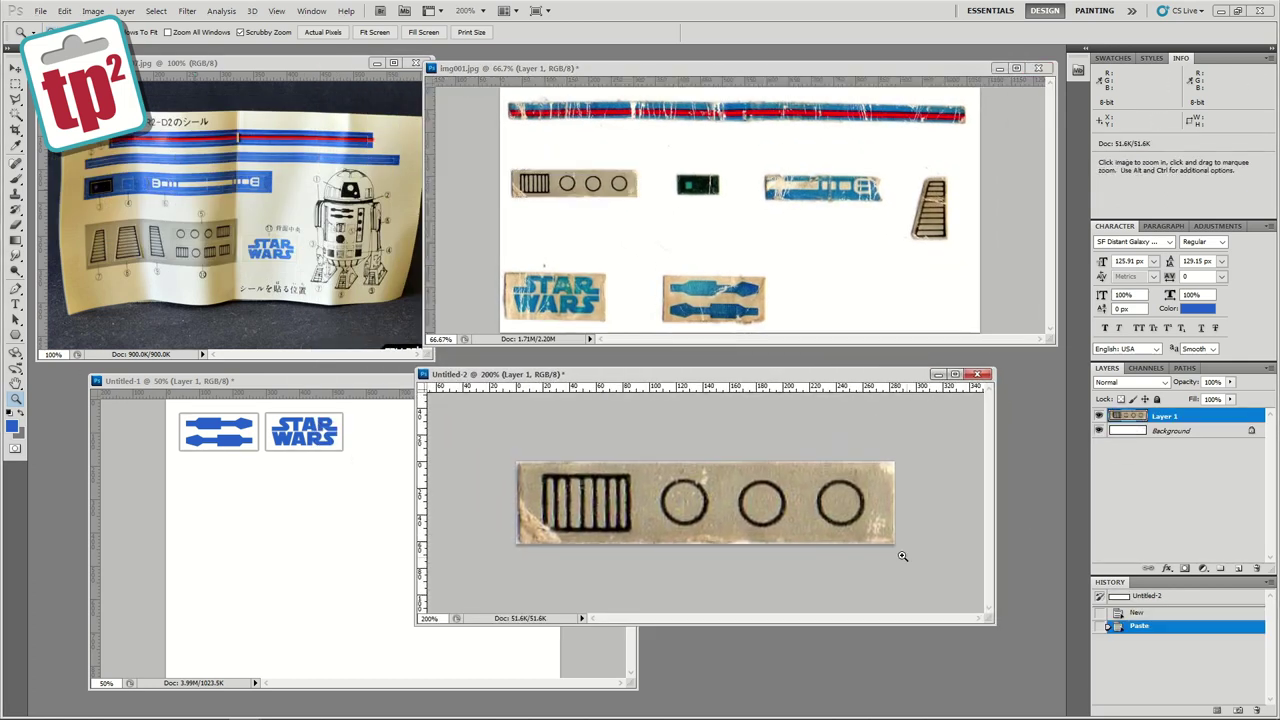
pyautogui.moveTo(949, 584); pyautogui.dragTo(1068, 614)
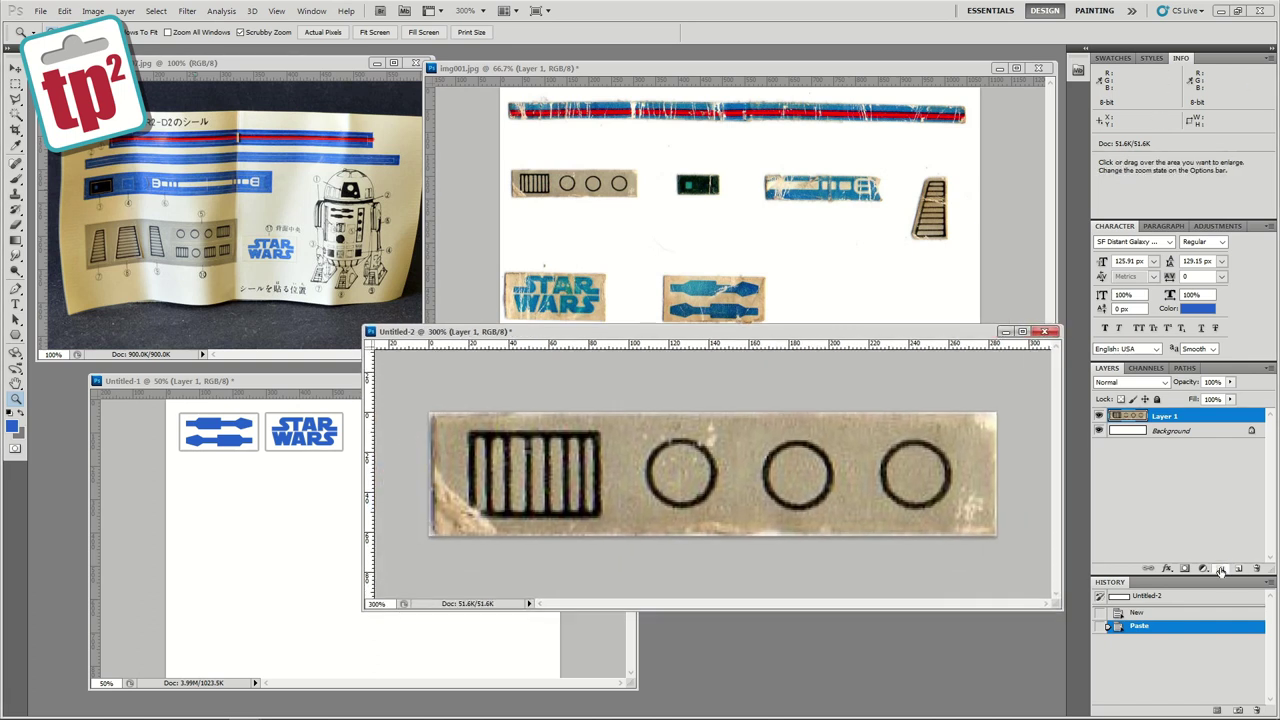
pyautogui.click(1220, 568)
pyautogui.write('panel 01')
pyautogui.press('Return')
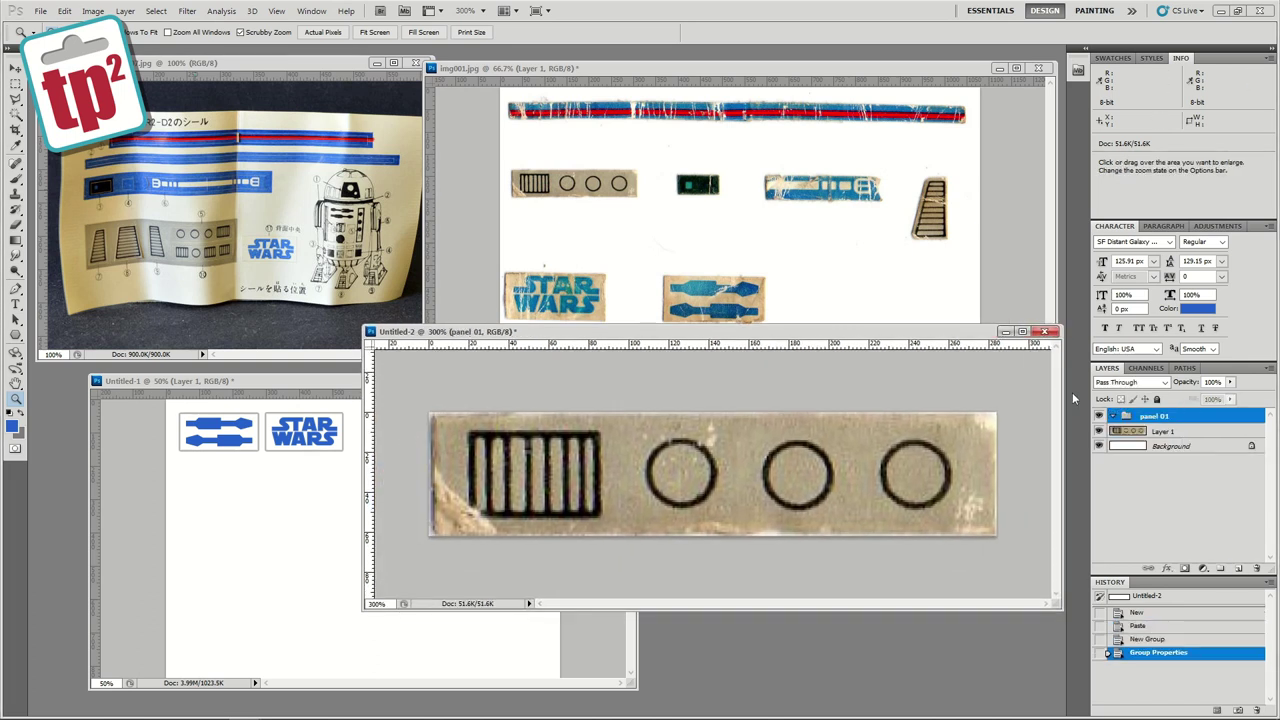
# Step: On a new layer, fill a circle of about 36 px over the sticker's rightmost ring with grey 7f7f7f
pyautogui.press('m')
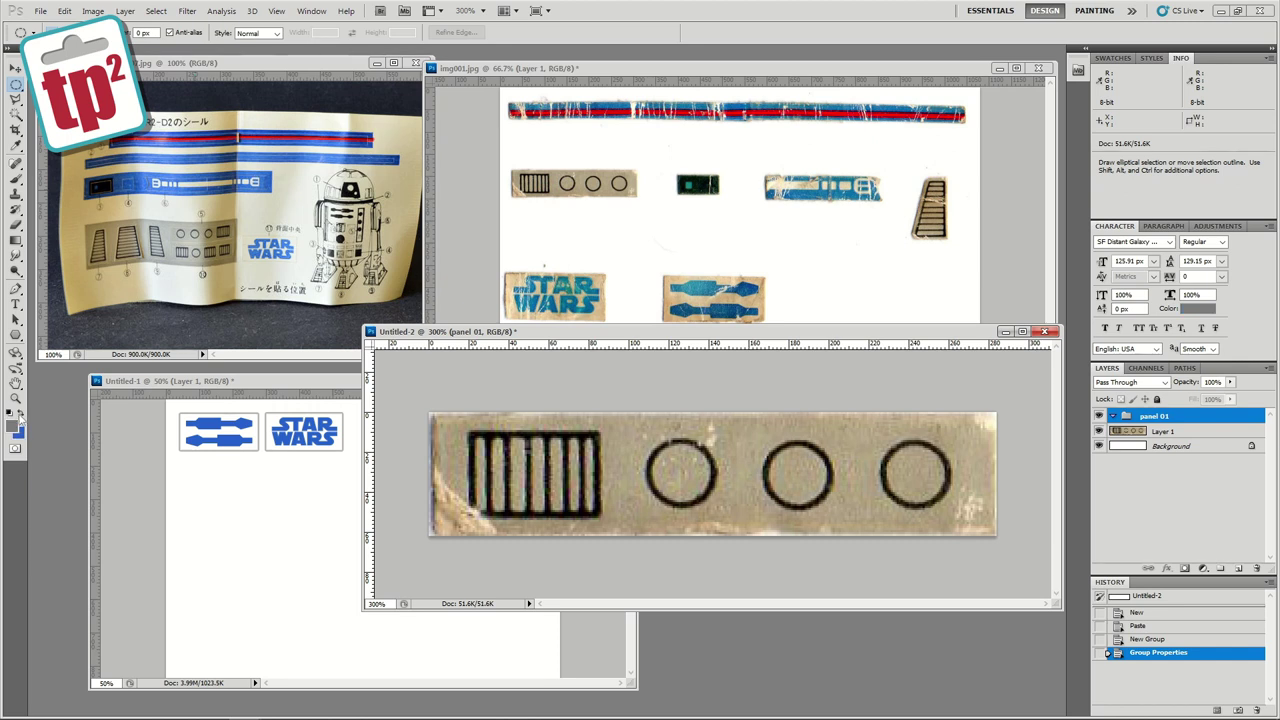
pyautogui.click(15, 424)
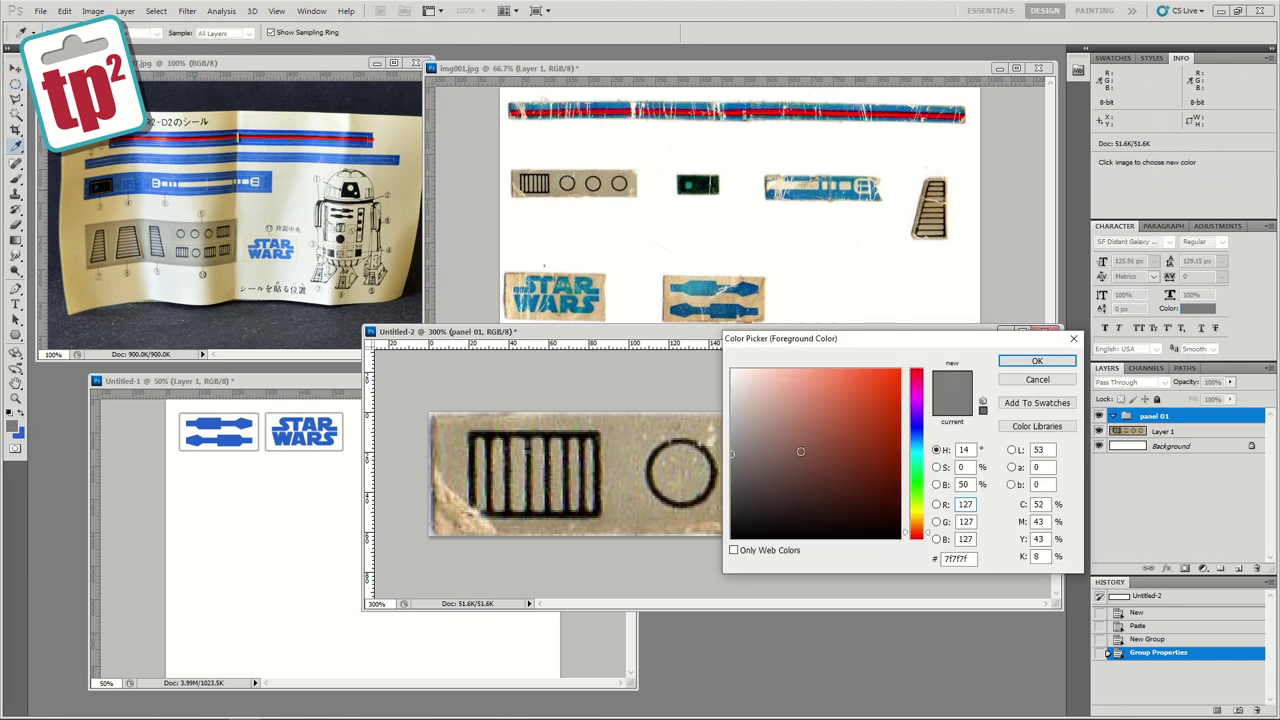
pyautogui.click(1037, 361)
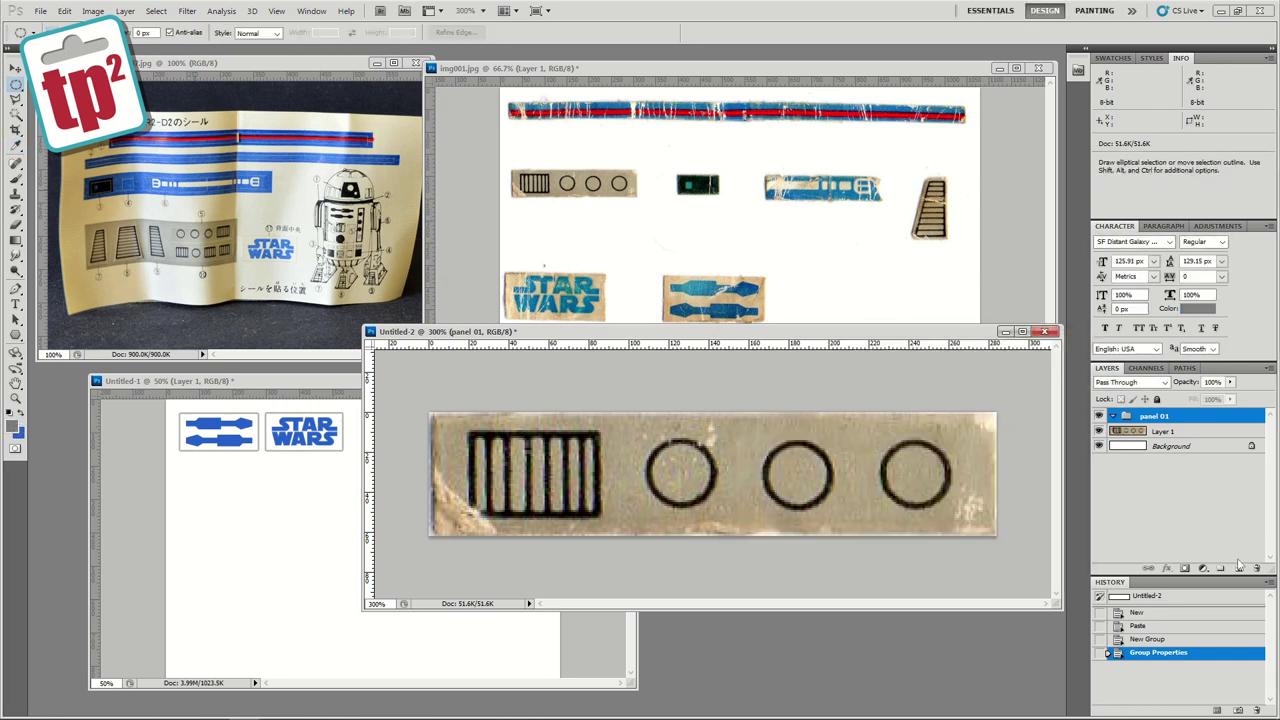
pyautogui.hotkey('ctrl', 'shift', 'alt', 'n')
pyautogui.moveTo(950, 508); pyautogui.dragTo(951, 509)
pyautogui.hotkey('alt', 'BackSpace')
# Step: Add a black inside stroke to the grey circle and set its layer's blending mode to Overlay
pyautogui.click(125, 11)
pyautogui.moveTo(150, 82)
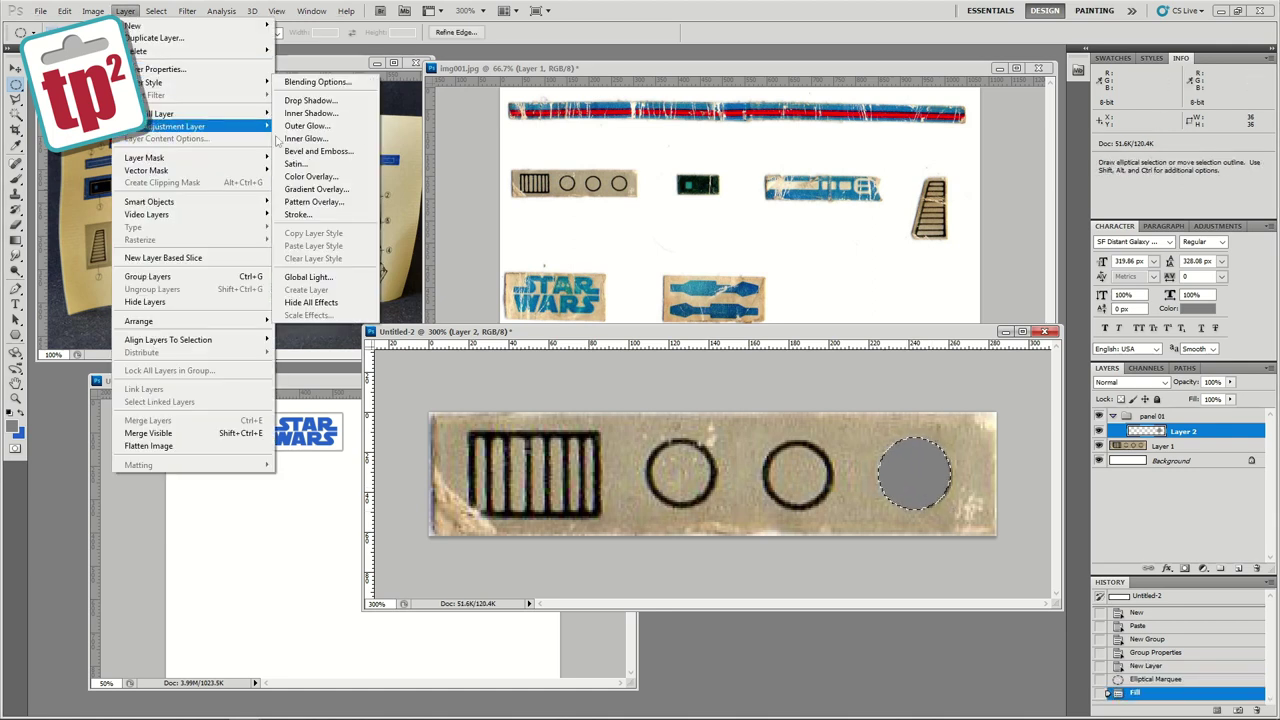
pyautogui.click(298, 214)
pyautogui.click(824, 136)
pyautogui.click(820, 162)
pyautogui.press('Return')
pyautogui.hotkey('ctrl', 'd')
pyautogui.click(1130, 382)
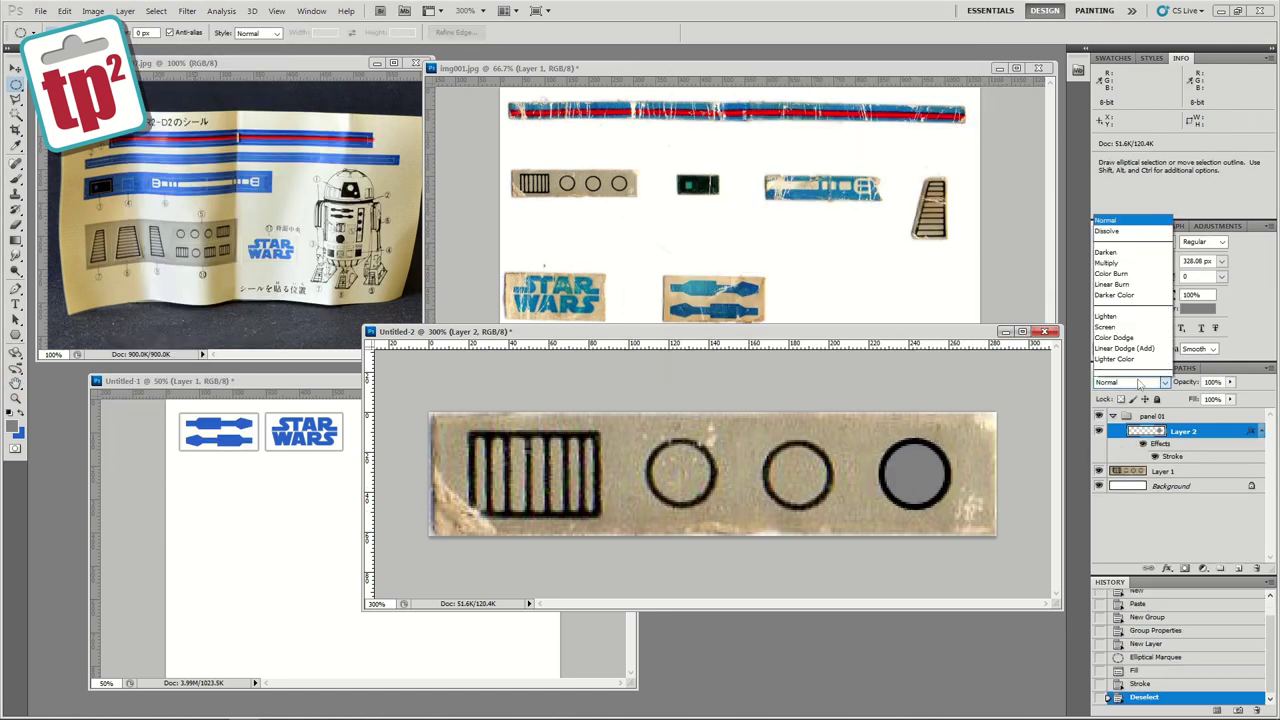
pyautogui.click(1120, 225)
# Step: Duplicate the circle over the sticker's other two rings and merge all three circles into one layer
pyautogui.hotkey('ctrl', 'a')
pyautogui.hotkey('ctrl', 'c')
pyautogui.hotkey('ctrl', 'v')
pyautogui.press('v')
pyautogui.moveTo(718, 466)
pyautogui.mouseDown()
pyautogui.moveTo(919, 465)
pyautogui.moveTo(700, 474)
pyautogui.mouseUp()
pyautogui.hotkey('ctrl', 'v')
pyautogui.hotkey('ctrl', 'e')
pyautogui.hotkey('ctrl', 'e')
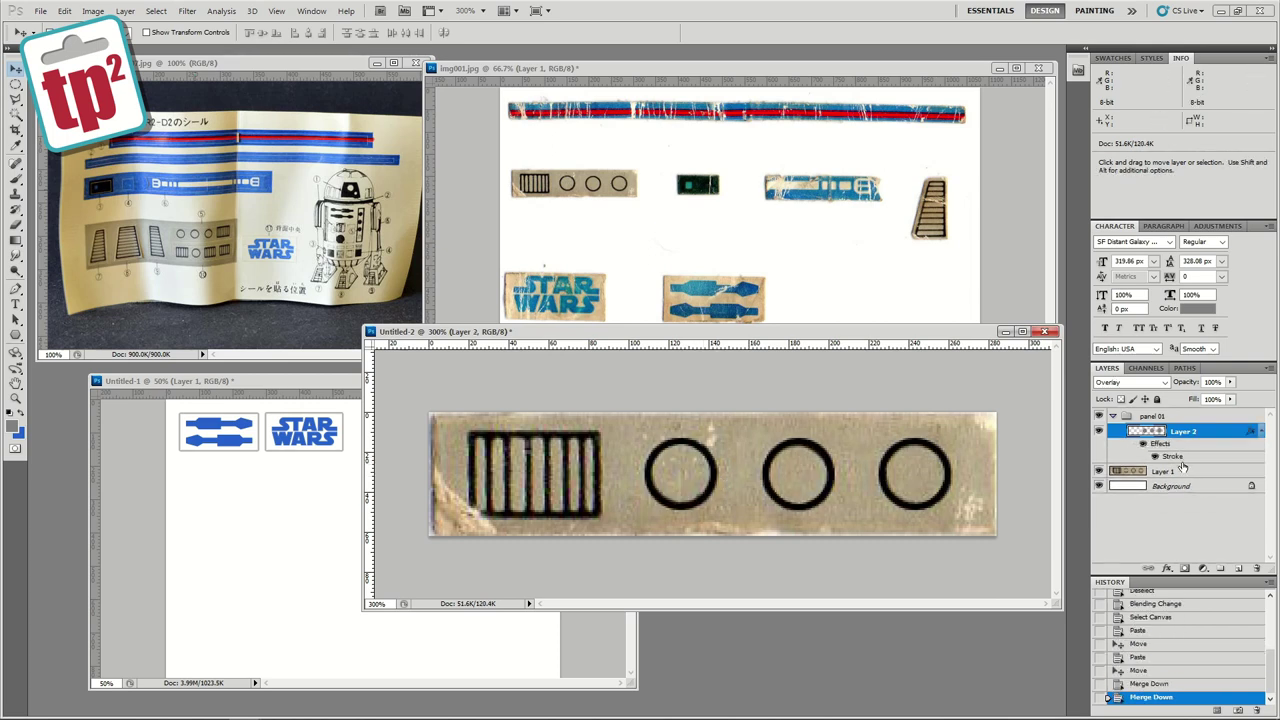
# Step: Fill a new layer beneath the circles with grey 9a9a9a and hide that layer
pyautogui.click(1238, 568)
pyautogui.moveTo(1183, 432); pyautogui.dragTo(1177, 474)
pyautogui.click(12, 426)
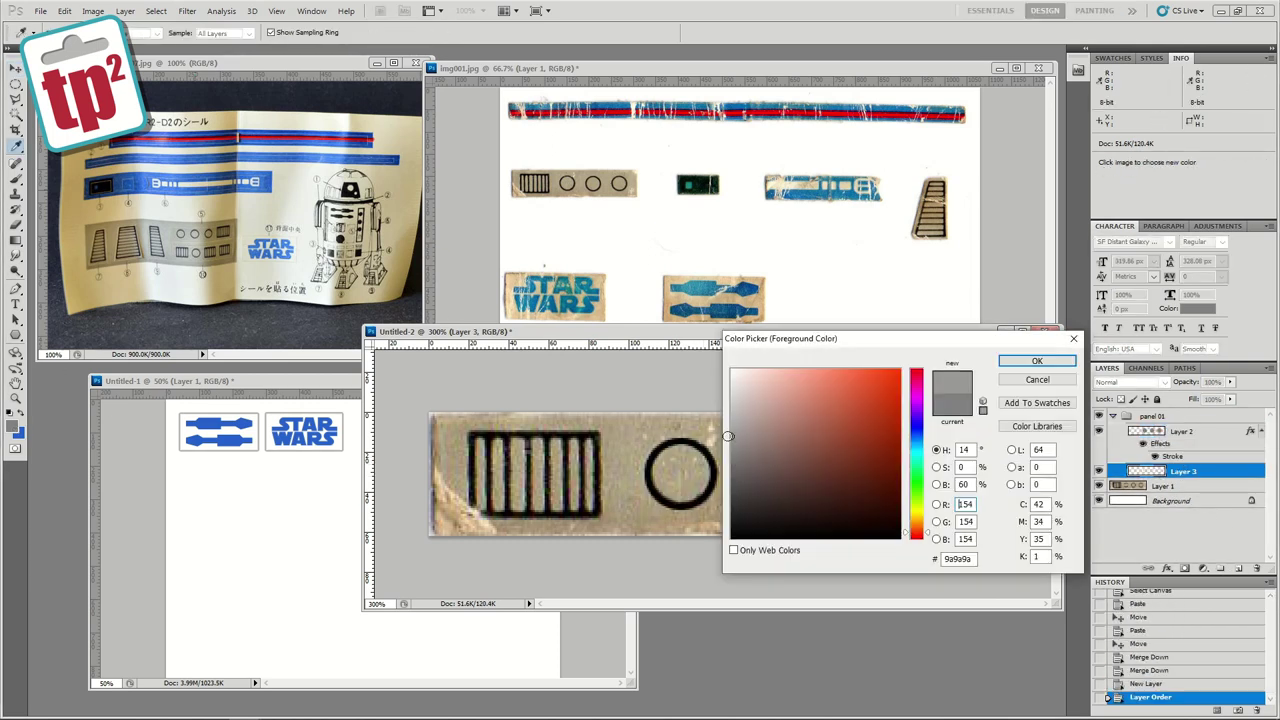
pyautogui.click(1037, 361)
pyautogui.hotkey('alt', 'BackSpace')
pyautogui.click(1099, 471)
# Step: Add an empty layer above the circles and fill a grey rectangle over the sticker's grille on the circles layer
pyautogui.click(1182, 432)
pyautogui.click(1238, 568)
pyautogui.click(15, 84)
pyautogui.click(80, 84)
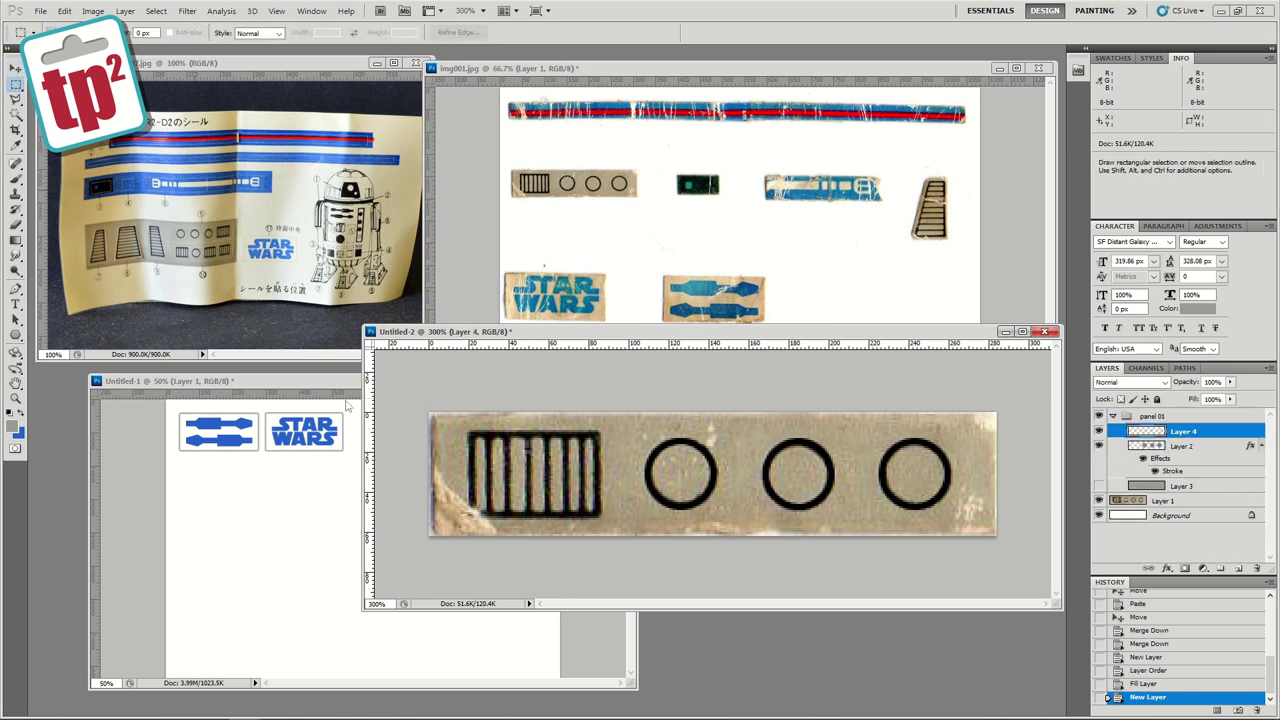
pyautogui.click(15, 428)
pyautogui.press('Return')
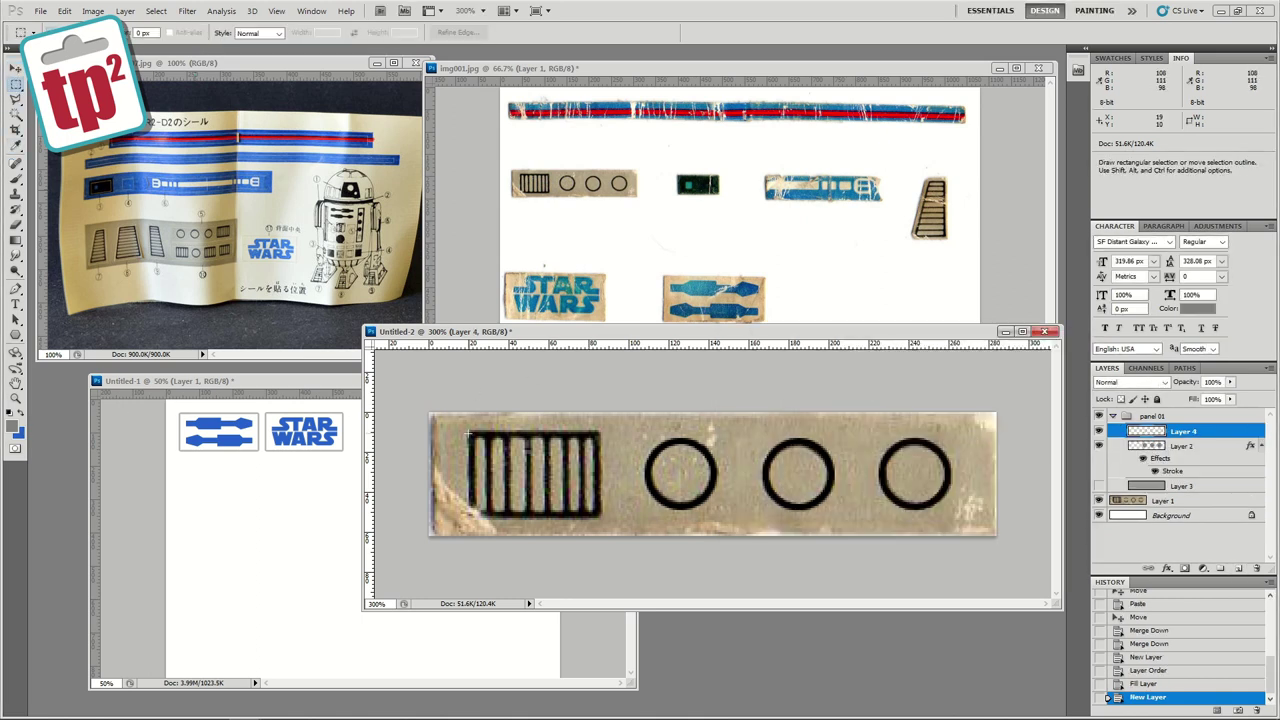
pyautogui.click(1183, 445)
pyautogui.hotkey('alt', 'BackSpace')
pyautogui.click(1099, 486)
pyautogui.click(1099, 487)
pyautogui.hotkey('ctrl', 'd')
# Step: On the empty top layer, draw black 3 px vertical lines over the grille's bars
pyautogui.click(1183, 431)
pyautogui.keyDown('ctrl'); pyautogui.click(535, 475); pyautogui.keyUp('ctrl')
pyautogui.click(20, 413)
pyautogui.click(13, 427)
pyautogui.click(732, 538)
pyautogui.click(1015, 366)
pyautogui.click(15, 336)
pyautogui.click(69, 386)
pyautogui.moveTo(454, 422)
pyautogui.mouseDown()
pyautogui.moveTo(454, 527)
pyautogui.moveTo(480, 528)
pyautogui.mouseUp()
pyautogui.moveTo(506, 422); pyautogui.dragTo(506, 530)
pyautogui.moveTo(532, 420); pyautogui.dragTo(532, 526)
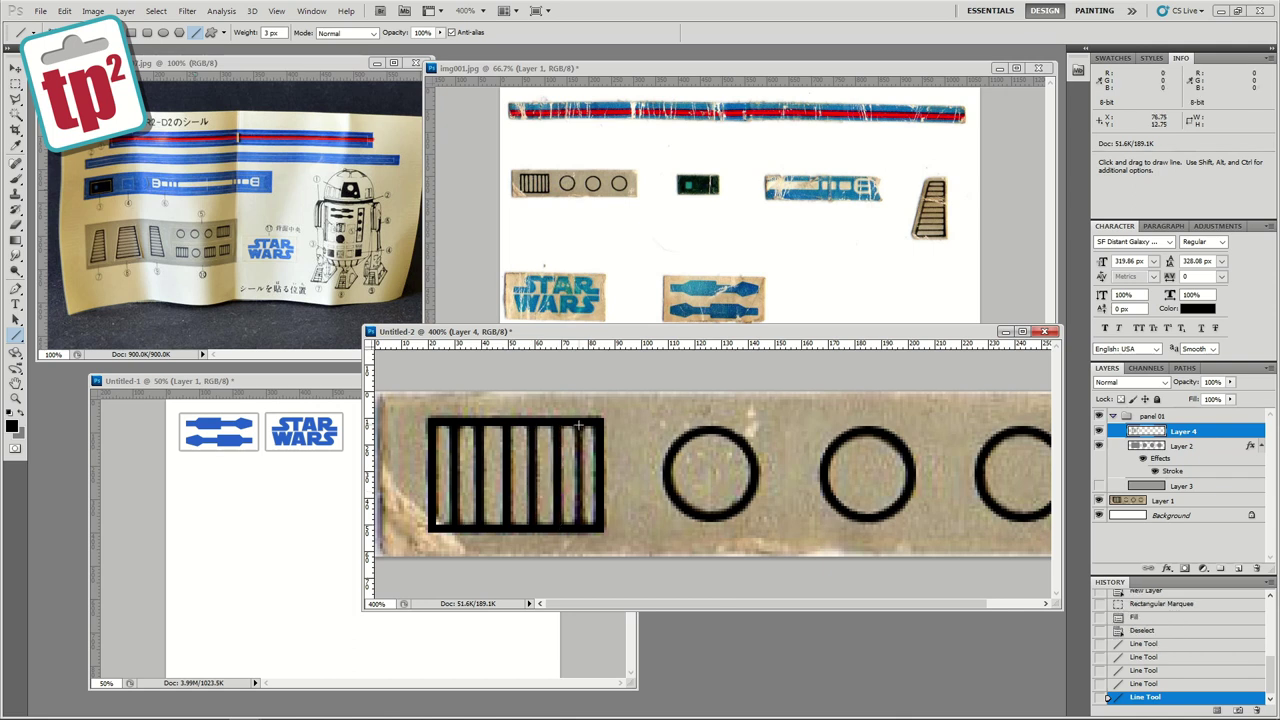
pyautogui.moveTo(579, 425); pyautogui.dragTo(580, 522)
# Step: Show the grey background layer, merge the panel 01 group into one layer and copy the whole panel
pyautogui.click(1099, 486)
pyautogui.click(1113, 416)
pyautogui.hotkey('ctrl', 'e')
pyautogui.hotkey('ctrl', 'a')
pyautogui.hotkey('ctrl', 'c')
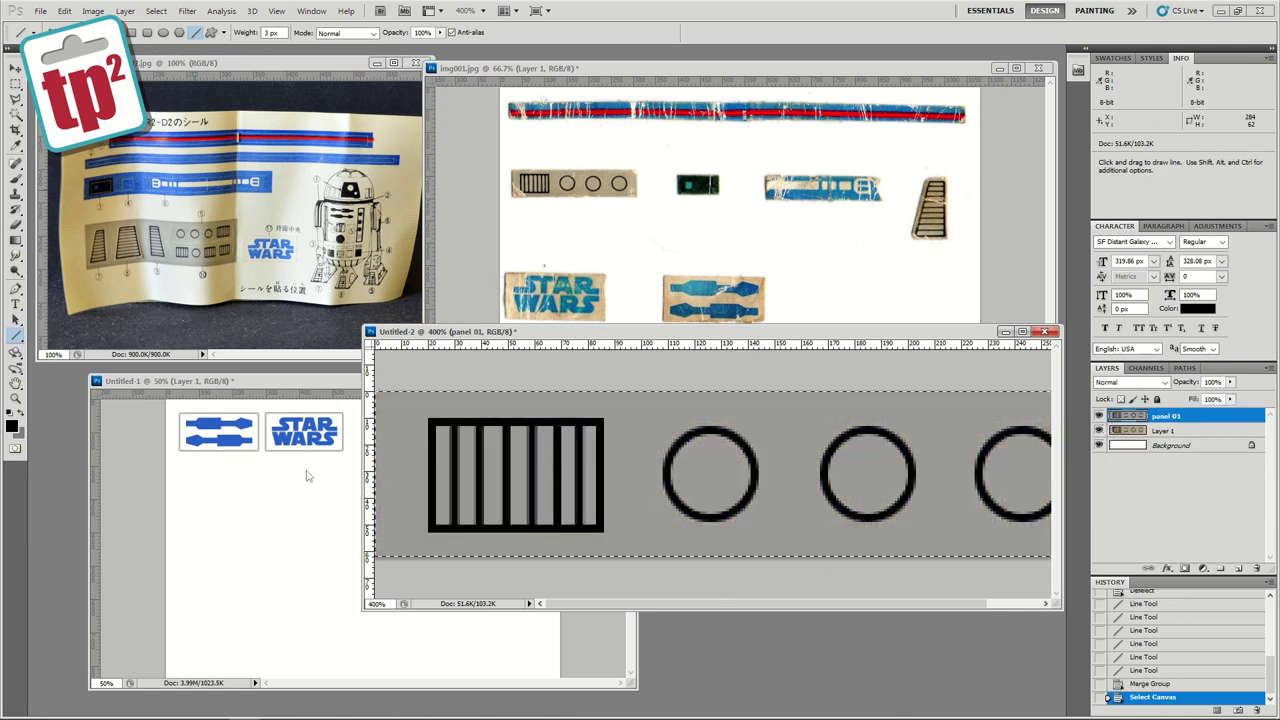
# Step: Paste the grey panel into the sticker sheet below the arrows sticker and merge it into the artwork layer
pyautogui.click(309, 474)
pyautogui.hotkey('ctrl', 'v')
pyautogui.press('v')
pyautogui.moveTo(375, 537); pyautogui.dragTo(241, 471)
pyautogui.hotkey('ctrl', 'e')
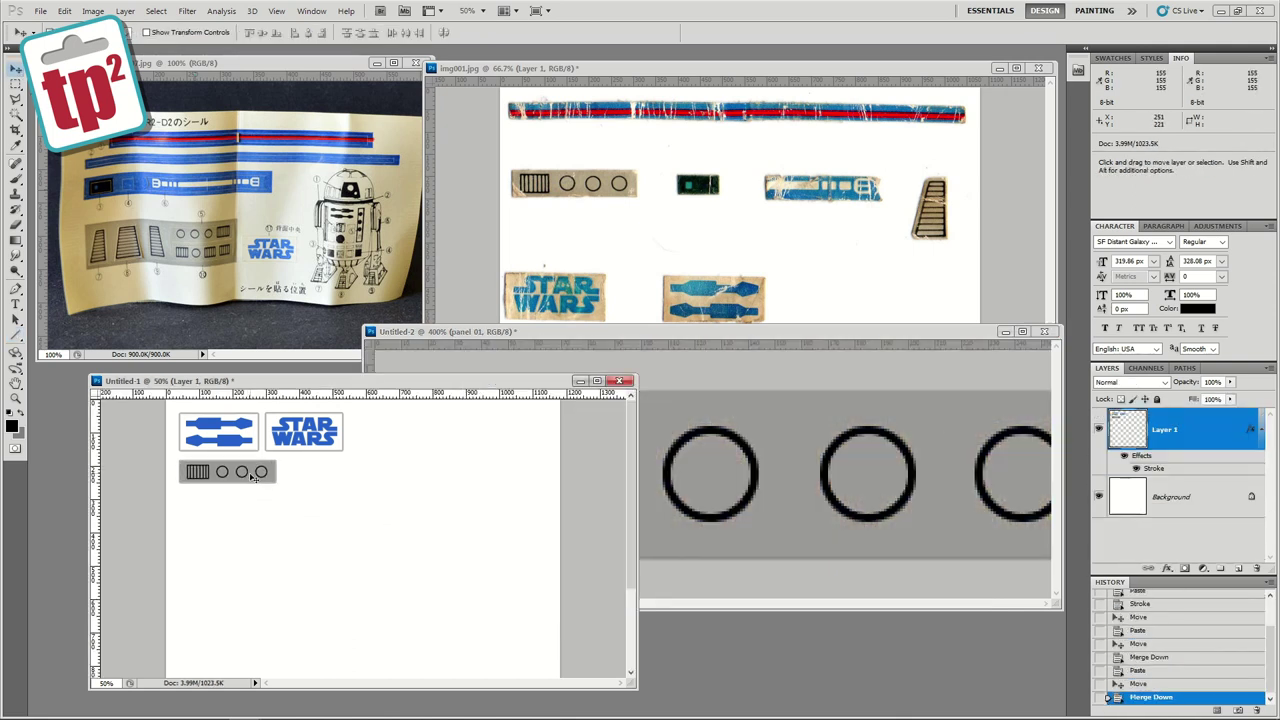
# Step: Revert the panel drawing to its state before the group merge and duplicate the panel 01 group
pyautogui.click(700, 435)
pyautogui.scroll(-5, 1223, 680)
pyautogui.click(1215, 682)
pyautogui.click(1208, 670)
pyautogui.rightClick(1160, 416)
pyautogui.click(1172, 442)
pyautogui.press('Return')
# Step: In the duplicated group, hide the bars layer and delete the rightmost and leftmost circles from the circles layer
pyautogui.press('z')
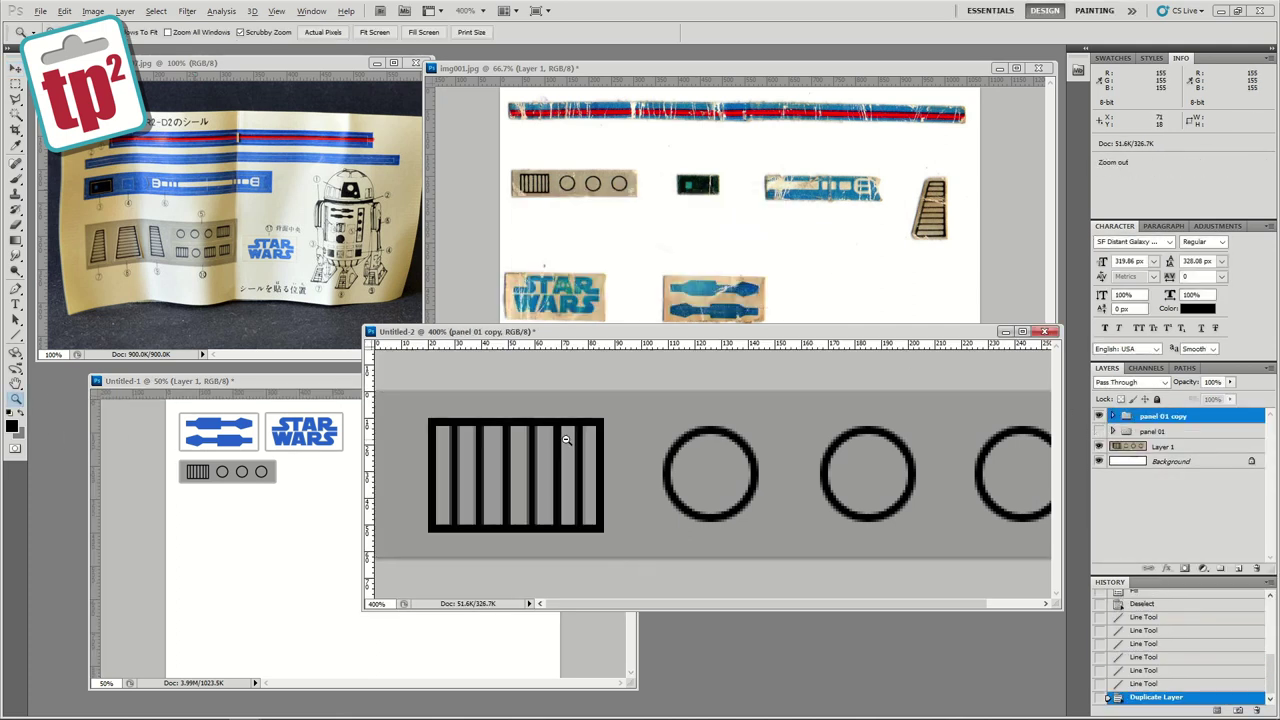
pyautogui.keyDown('alt'); pyautogui.click(566, 440); pyautogui.keyUp('alt')
pyautogui.click(1113, 416)
pyautogui.click(1099, 431)
pyautogui.press('m')
pyautogui.press('Delete')
pyautogui.press('Return')
pyautogui.click(1182, 446)
pyautogui.press('Delete')
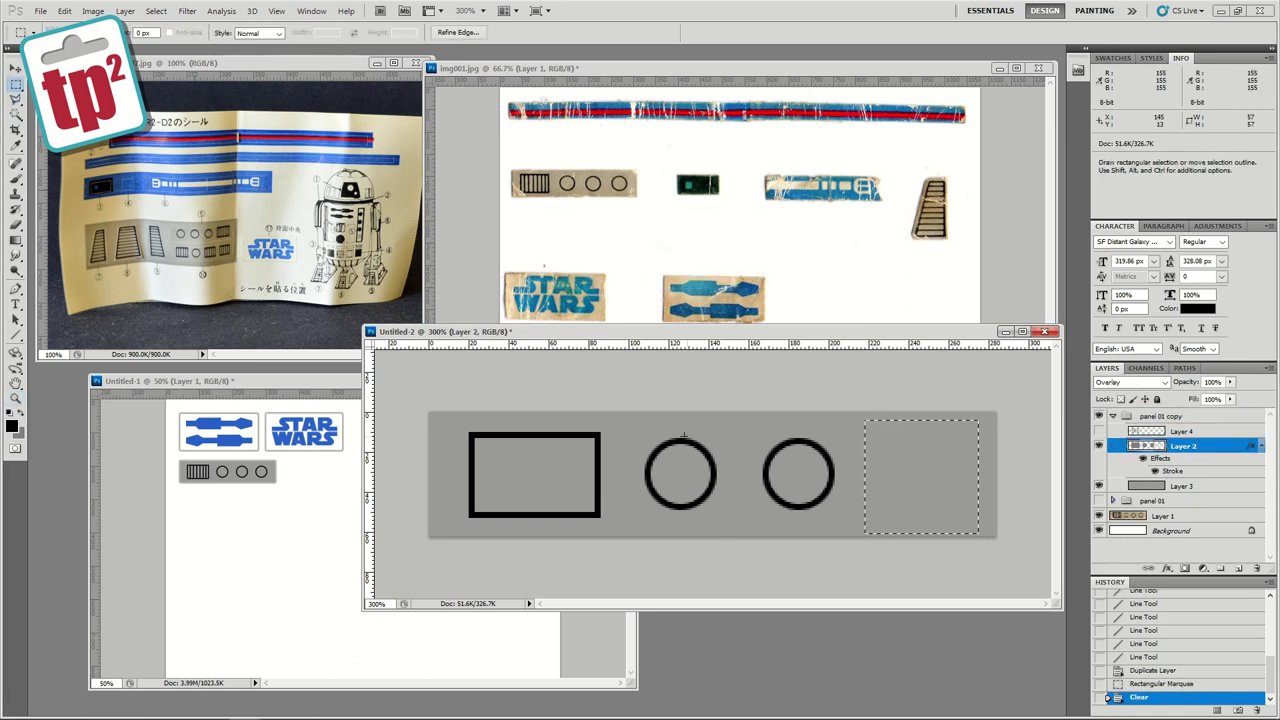
pyautogui.moveTo(632, 424); pyautogui.dragTo(724, 542)
pyautogui.press('Delete')
pyautogui.hotkey('ctrl', 'd')
# Step: Narrow the grille's frame by selecting its right edge and nudging it left
pyautogui.moveTo(569, 431); pyautogui.dragTo(600, 519)
pyautogui.hotkey('ctrl', 'Left')
pyautogui.click(16, 86)
pyautogui.hotkey('ctrl', 'd')
# Step: Copy the grille frame into the places of the two deleted circles and merge the copies into the circles layer
pyautogui.moveTo(454, 412); pyautogui.dragTo(628, 536)
pyautogui.hotkey('ctrl', 'c')
pyautogui.hotkey('ctrl', 'v')
pyautogui.click(16, 69)
pyautogui.moveTo(535, 444)
pyautogui.mouseDown()
pyautogui.moveTo(658, 463)
pyautogui.moveTo(871, 463)
pyautogui.mouseUp()
pyautogui.hotkey('ctrl', 'v')
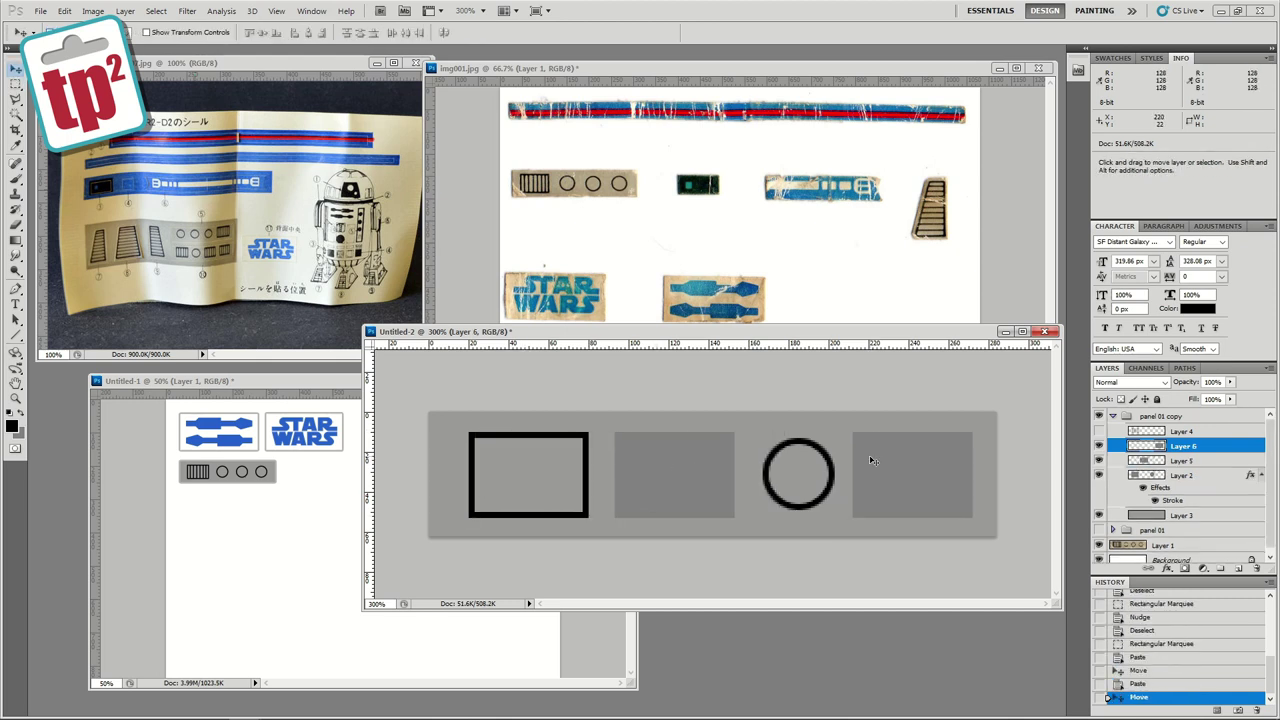
pyautogui.hotkey('ctrl', 'e')
pyautogui.hotkey('ctrl', 'e')
# Step: Show the bars layer and nudge the bars left to fit inside the narrowed frame
pyautogui.click(1099, 430)
pyautogui.click(1183, 430)
pyautogui.click(15, 84)
pyautogui.click(16, 69)
pyautogui.press('Left')
pyautogui.press('Left')
pyautogui.press('Left')
pyautogui.press('Left')
pyautogui.press('Left')
pyautogui.press('Left')
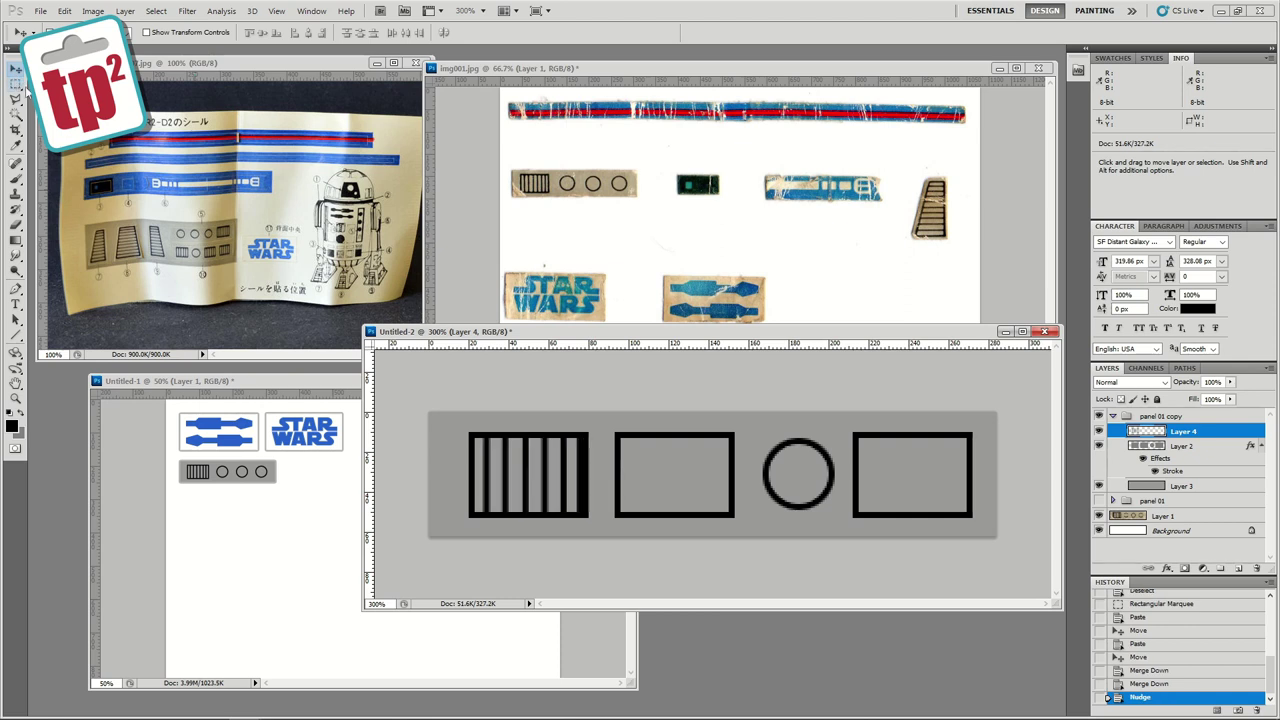
# Step: Delete the part of the bars layer at the frame's left edge and nudge the remaining bars left
pyautogui.click(16, 85)
pyautogui.moveTo(458, 425); pyautogui.dragTo(483, 526)
pyautogui.press('Delete')
pyautogui.hotkey('ctrl', 'd')
pyautogui.click(15, 71)
pyautogui.press('Left')
# Step: Duplicate the bars layer twice to fill the other two rectangular frames with bars
pyautogui.rightClick(1173, 432)
pyautogui.click(1165, 150)
pyautogui.click(754, 217)
pyautogui.moveTo(550, 474); pyautogui.dragTo(920, 474)
pyautogui.rightClick(1174, 434)
pyautogui.click(1165, 150)
pyautogui.click(754, 217)
# Step: Merge the duplicated group and paste the second panel into the sticker sheet below the first grey panel, merging it down
pyautogui.click(1160, 416)
pyautogui.hotkey('ctrl', 'e')
pyautogui.hotkey('ctrl', 'a')
pyautogui.hotkey('ctrl', 'c')
pyautogui.click(260, 540)
pyautogui.hotkey('ctrl', 'v')
pyautogui.moveTo(262, 500); pyautogui.dragTo(226, 515)
pyautogui.hotkey('ctrl', 'e')
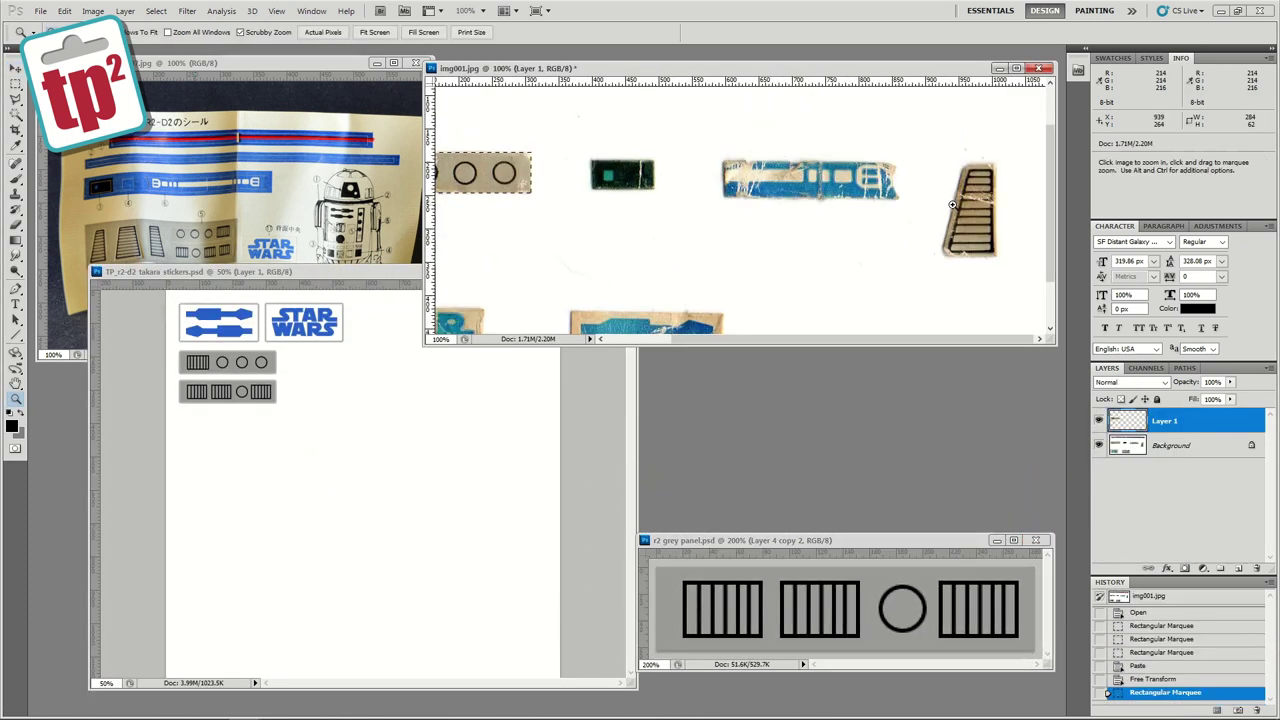
# Step: Select the sloped vent sticker on the scan's Background layer with an 83 by 141 px rectangle and copy it
pyautogui.click(952, 204)
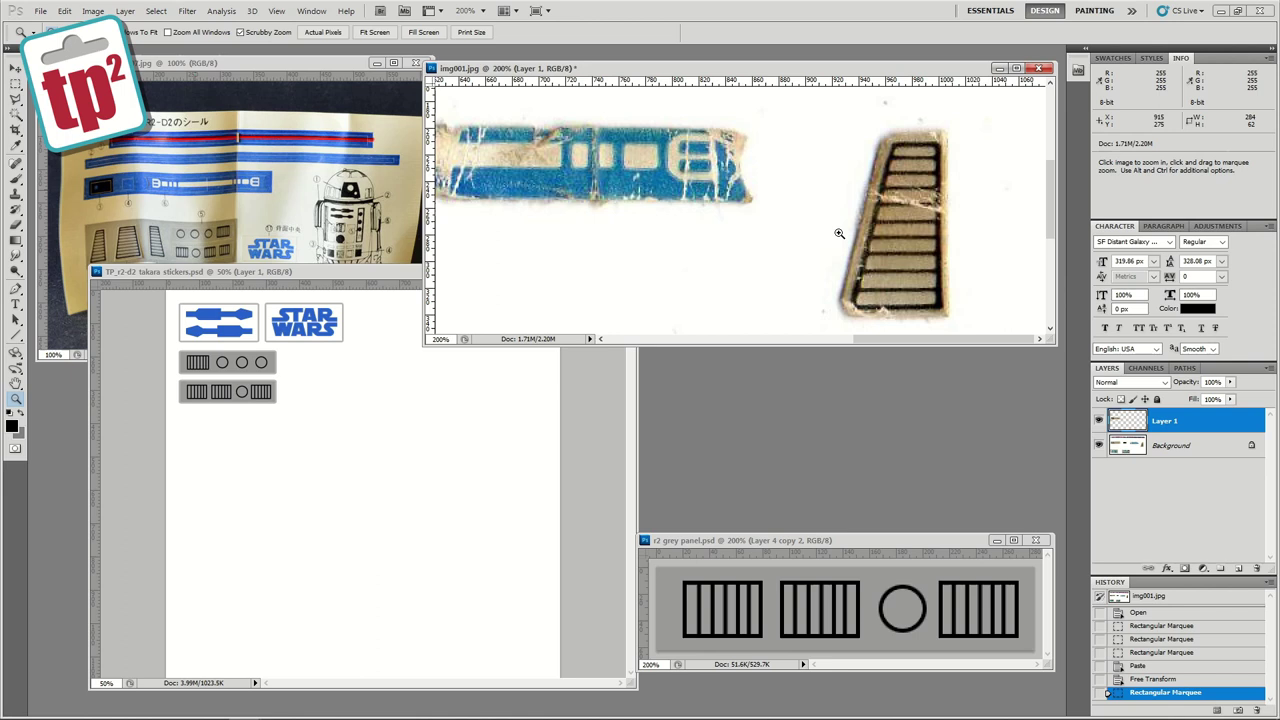
pyautogui.press('m')
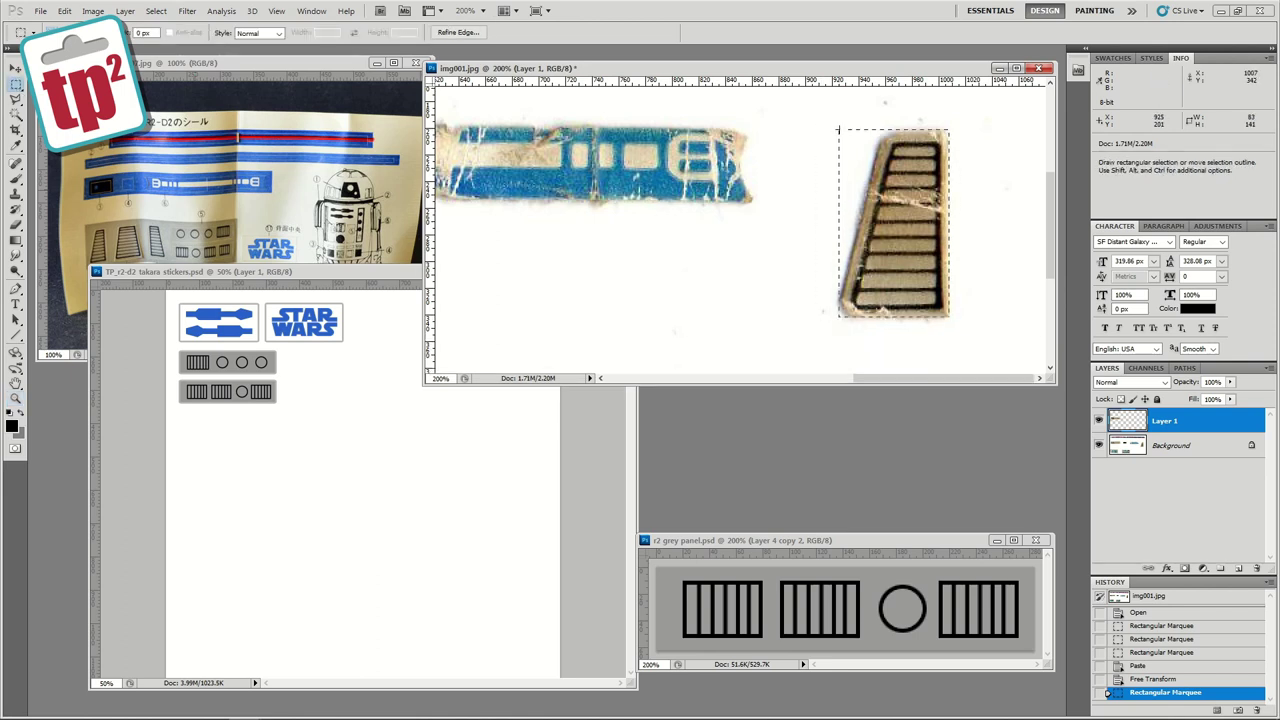
pyautogui.moveTo(839, 130); pyautogui.dragTo(839, 130)
pyautogui.hotkey('ctrl', 'c')
pyautogui.click(666, 277)
pyautogui.click(1171, 445)
pyautogui.press('z')
pyautogui.keyDown('alt'); pyautogui.click(655, 243); pyautogui.keyUp('alt')
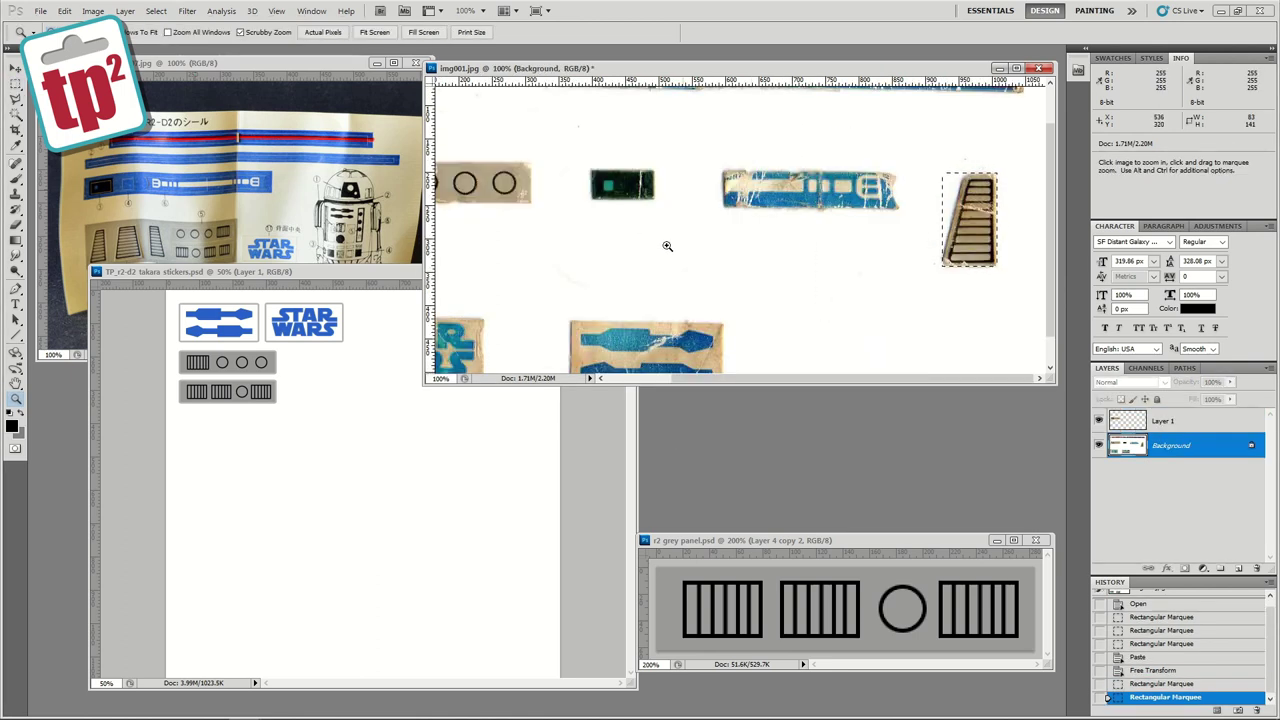
pyautogui.keyDown('alt'); pyautogui.click(667, 246); pyautogui.keyUp('alt')
pyautogui.hotkey('ctrl', 'c')
# Step: Paste the vent sticker into a new document and arrange its window over the scan
pyautogui.hotkey('ctrl', 'n')
pyautogui.press('Return')
pyautogui.hotkey('ctrl', 'v')
pyautogui.click(130, 228)
pyautogui.moveTo(151, 239); pyautogui.dragTo(342, 388)
pyautogui.moveTo(230, 117); pyautogui.dragTo(790, 175)
pyautogui.moveTo(894, 444); pyautogui.dragTo(966, 522)
# Step: On a new layer, outline the vent sticker's sloped shape with the Polygonal Lasso, fill it with grey and hide the layer
pyautogui.hotkey('ctrl', 'shift', 'alt', 'n')
pyautogui.click(16, 100)
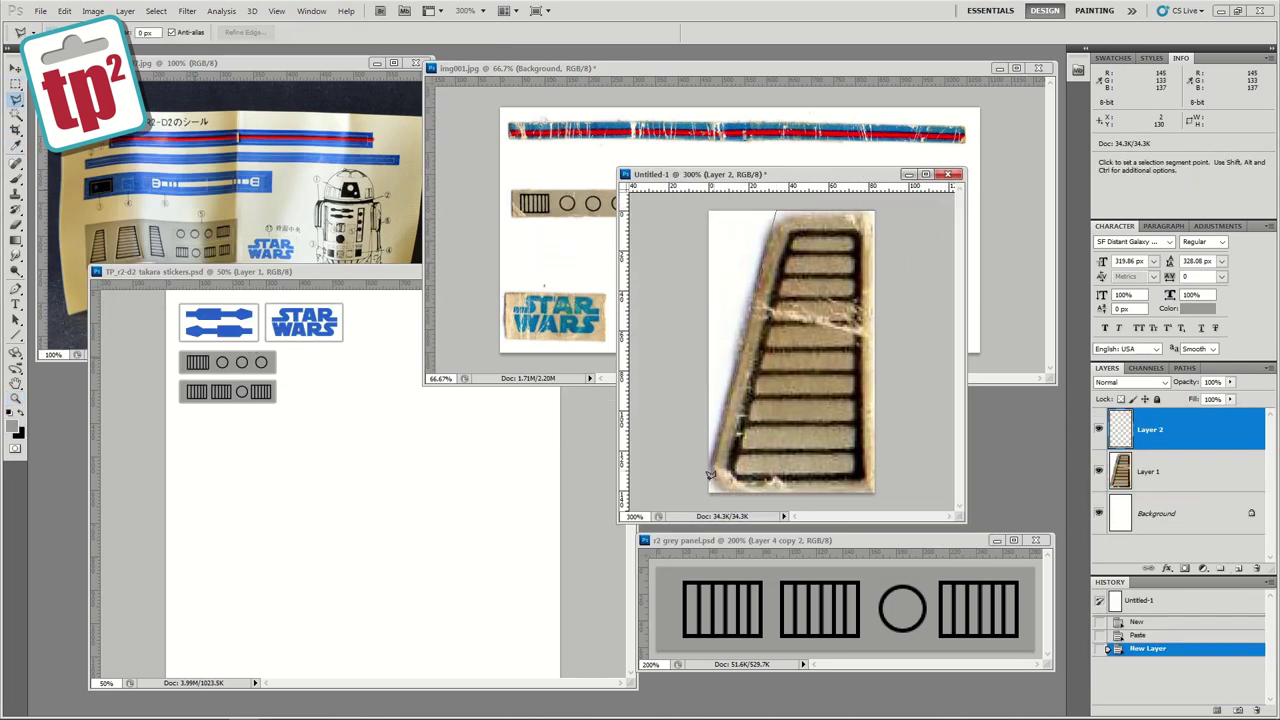
pyautogui.click(776, 209)
pyautogui.hotkey('alt', 'BackSpace')
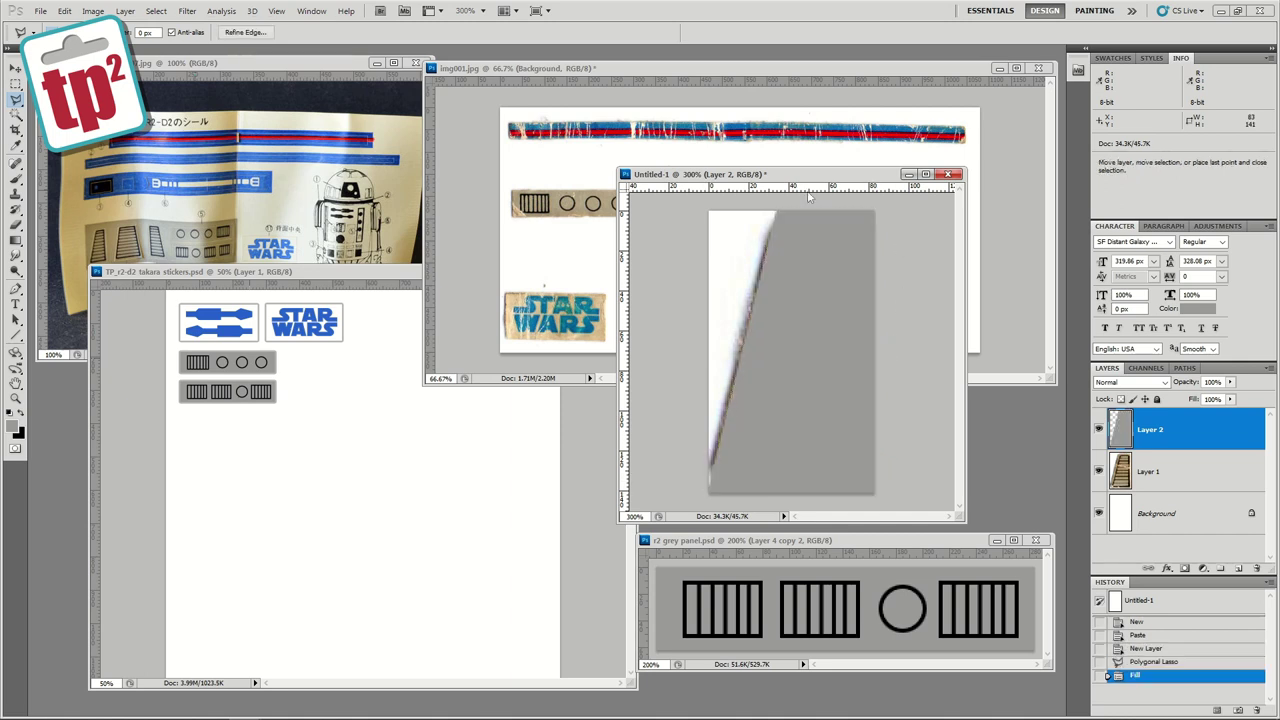
pyautogui.hotkey('ctrl', 'd')
pyautogui.click(1099, 429)
# Step: On another new layer, fill the vent's inner outline with grey 878787 and apply the layer style copied from r2 grey panel.psd's circles layer
pyautogui.click(13, 427)
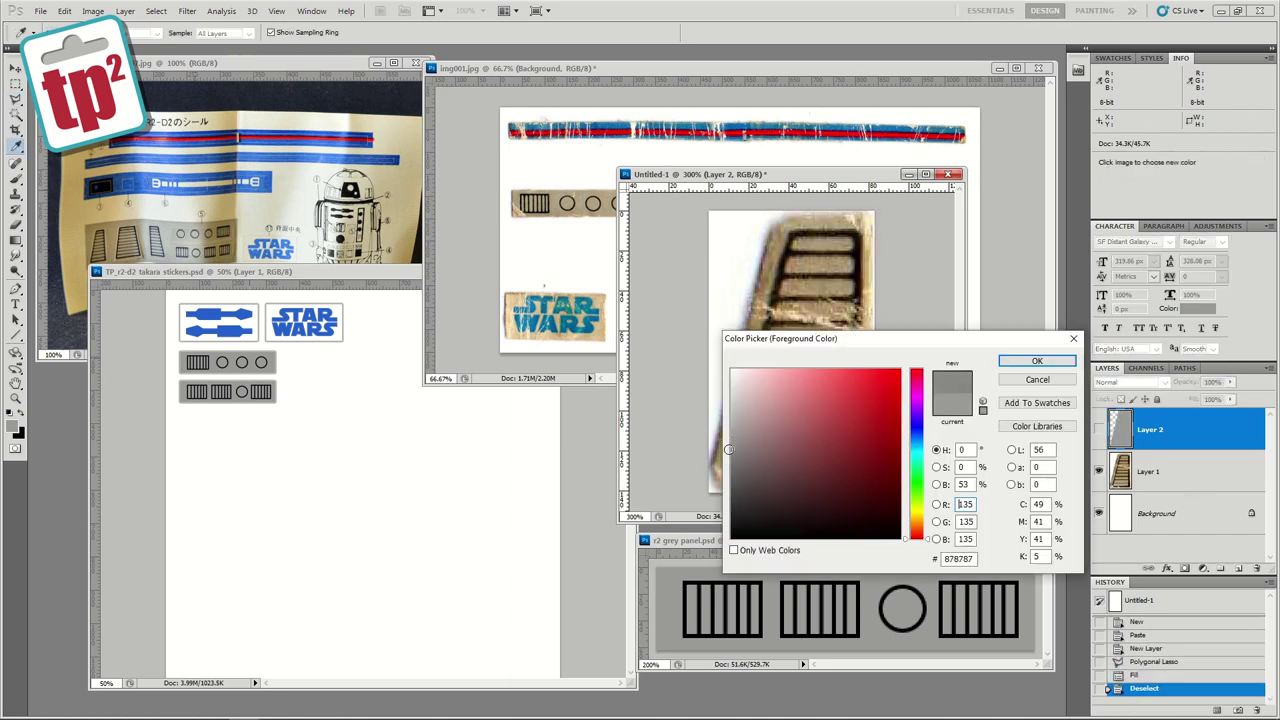
pyautogui.click(1022, 364)
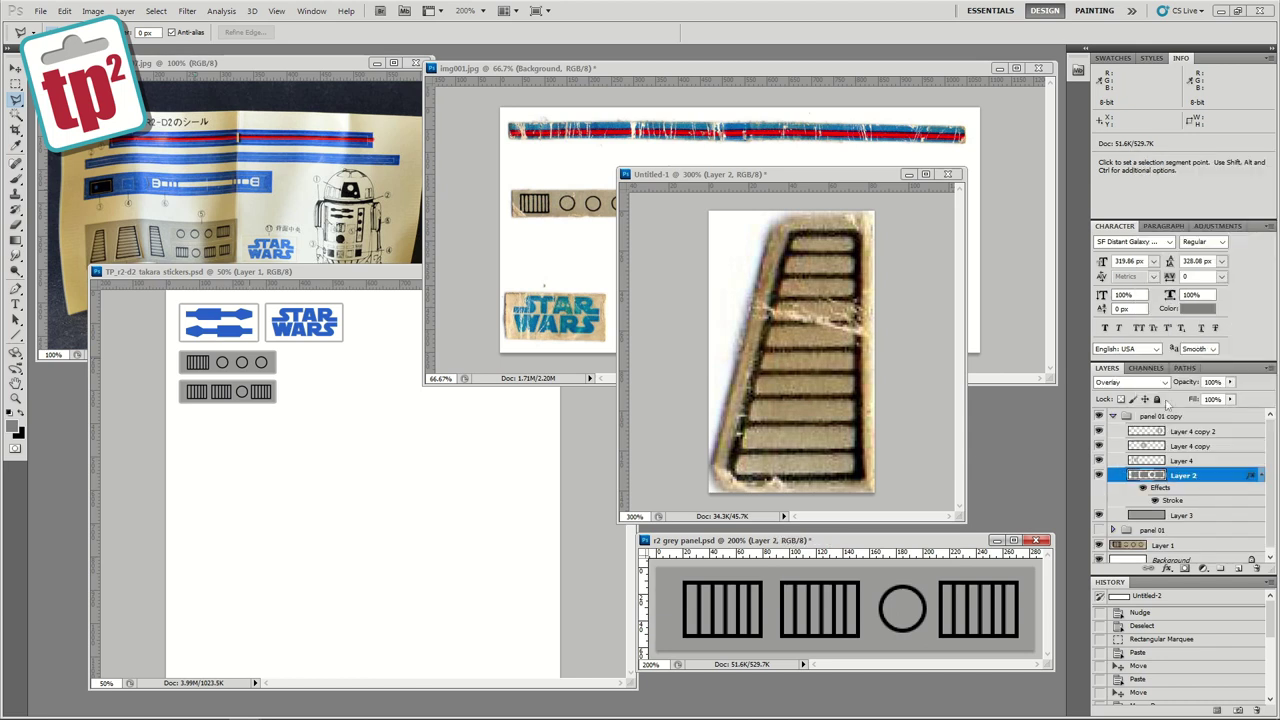
pyautogui.hotkey('ctrl', 'shift', 'alt', 'n')
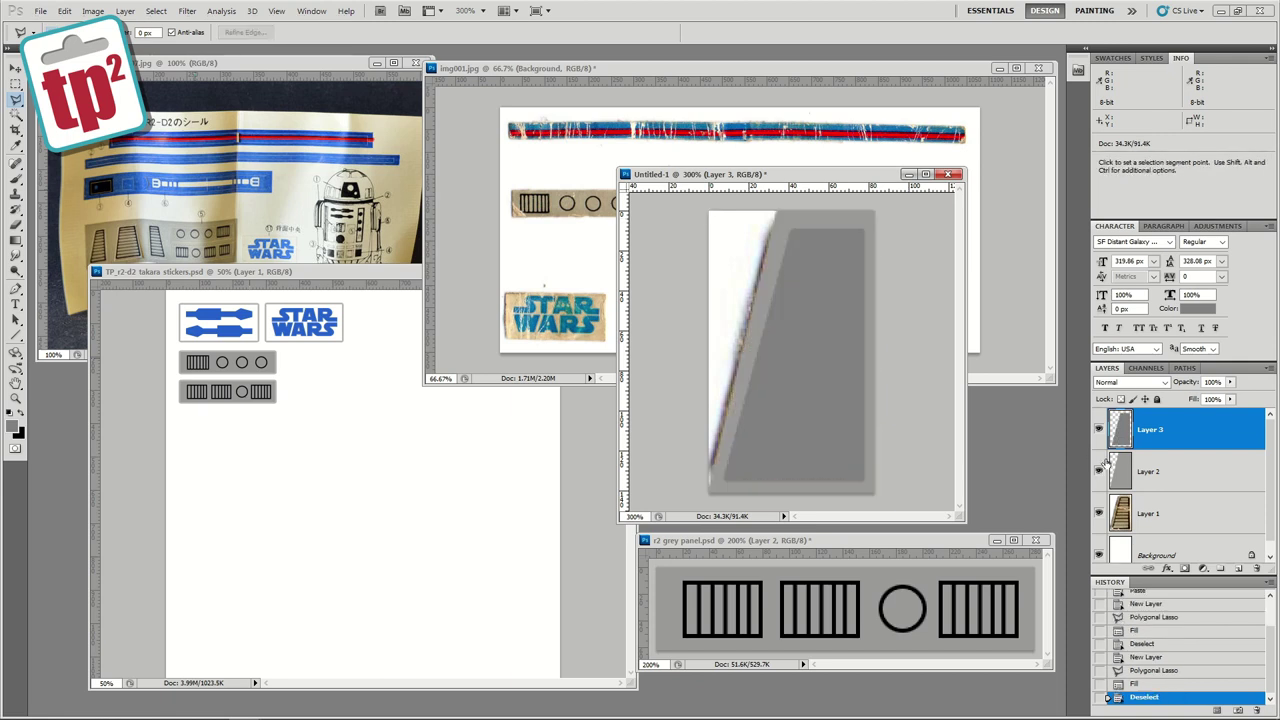
pyautogui.rightClick(1140, 436)
pyautogui.click(1200, 362)
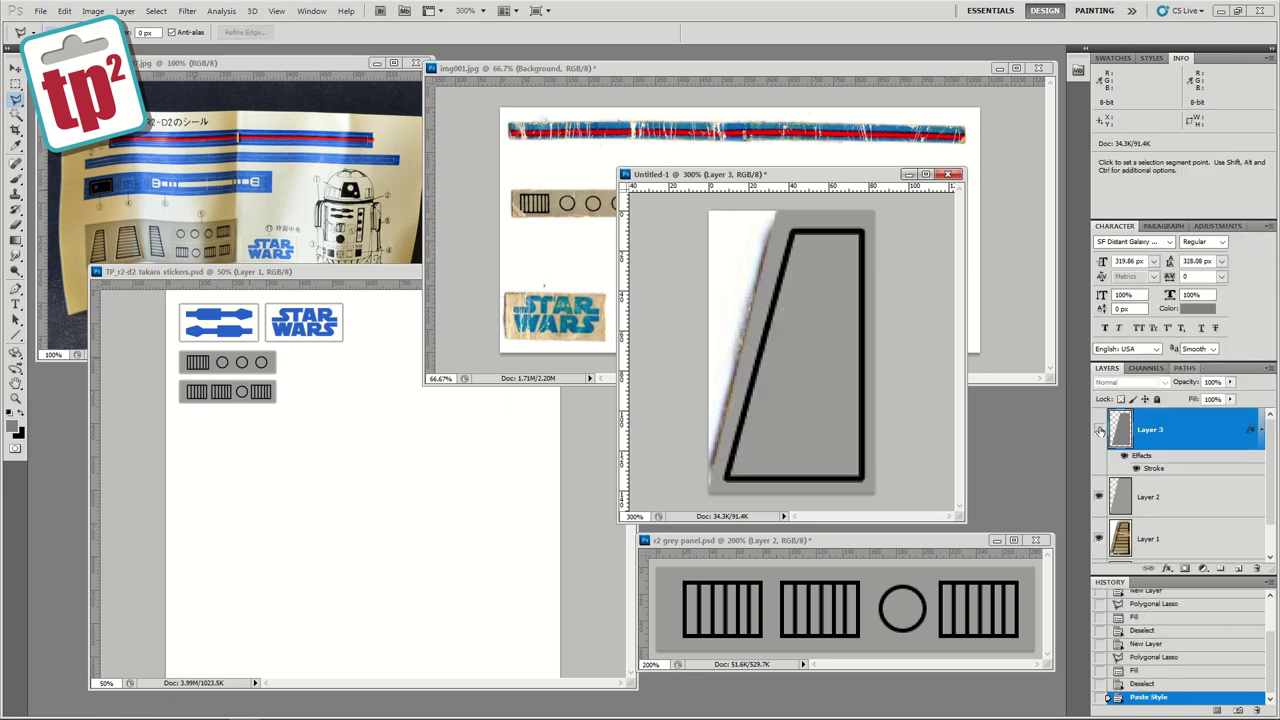
# Step: On a new layer, draw black 3 px horizontal lines over all of the vent's slats
pyautogui.click(1236, 567)
pyautogui.press('u')
pyautogui.moveTo(857, 447); pyautogui.dragTo(857, 449)
pyautogui.hotkey('ctrl', 'z')
pyautogui.press('x')
pyautogui.moveTo(736, 452); pyautogui.dragTo(856, 452)
pyautogui.moveTo(743, 424); pyautogui.dragTo(857, 424)
pyautogui.moveTo(750, 397); pyautogui.dragTo(857, 397)
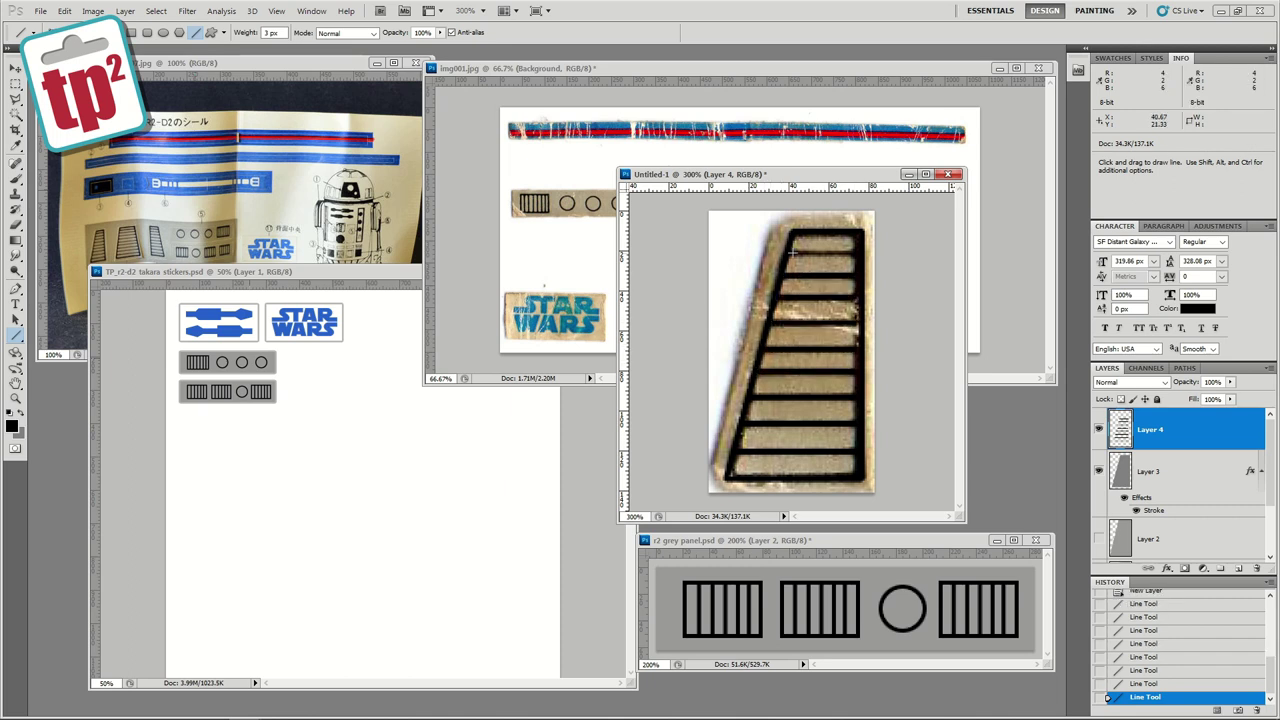
pyautogui.moveTo(793, 253); pyautogui.dragTo(793, 253)
# Step: Show the grey base layer, stretch the slat lines to about 105% width and erase the ends overhanging the frame
pyautogui.click(1100, 540)
pyautogui.hotkey('ctrl', 't')
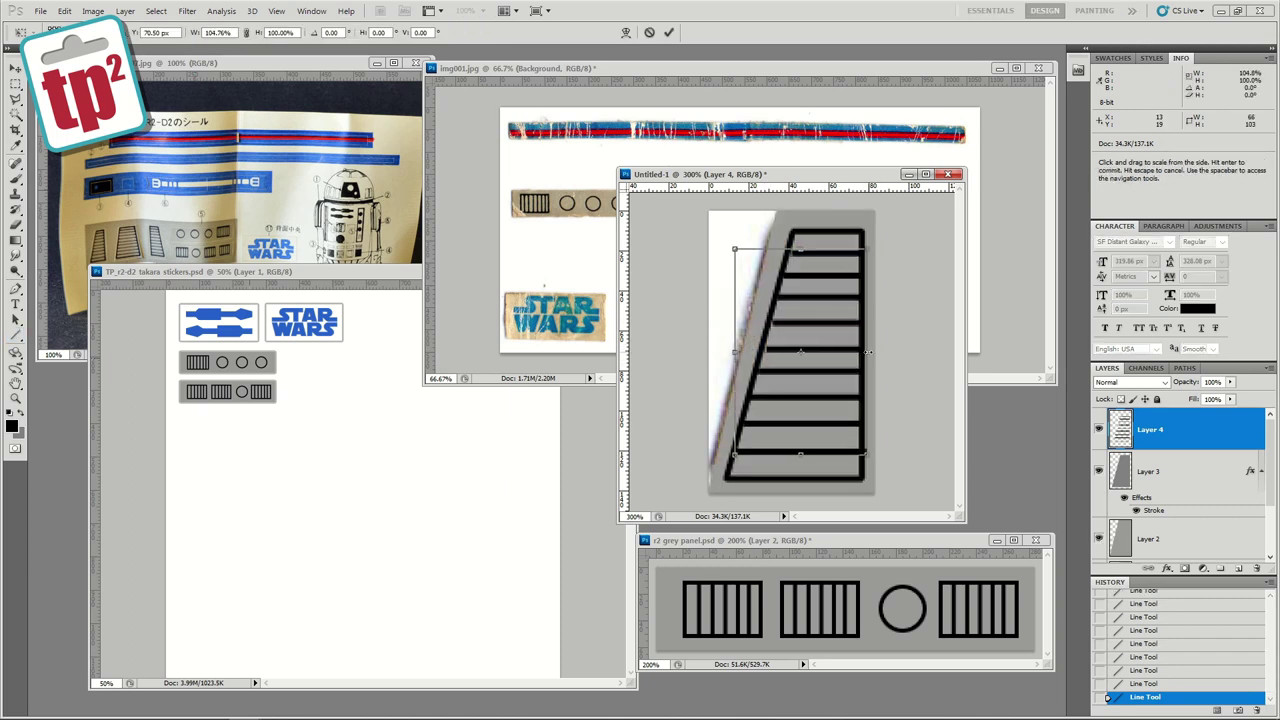
pyautogui.press('Return')
pyautogui.press('e')
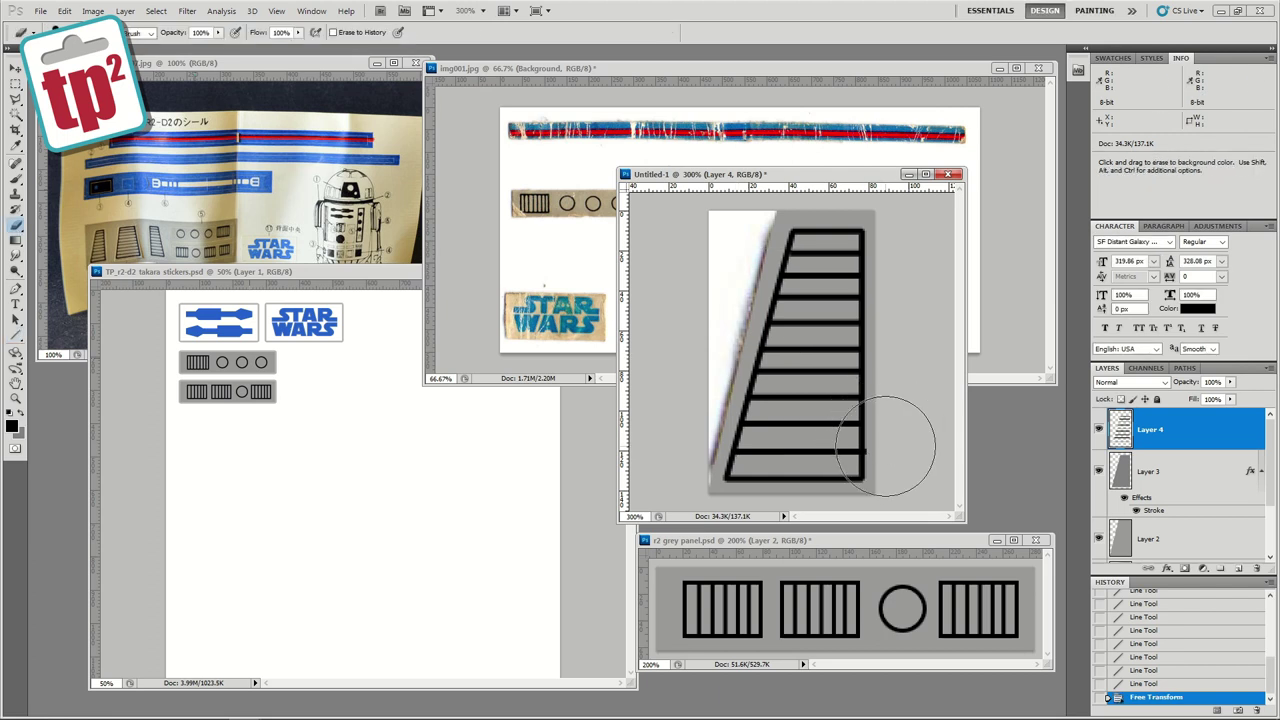
# Step: Save the vent drawing as a Photoshop file named r2 grey panel 02
pyautogui.hotkey('ctrl', 'shift', 's')
pyautogui.write('r2 grey panel 02')
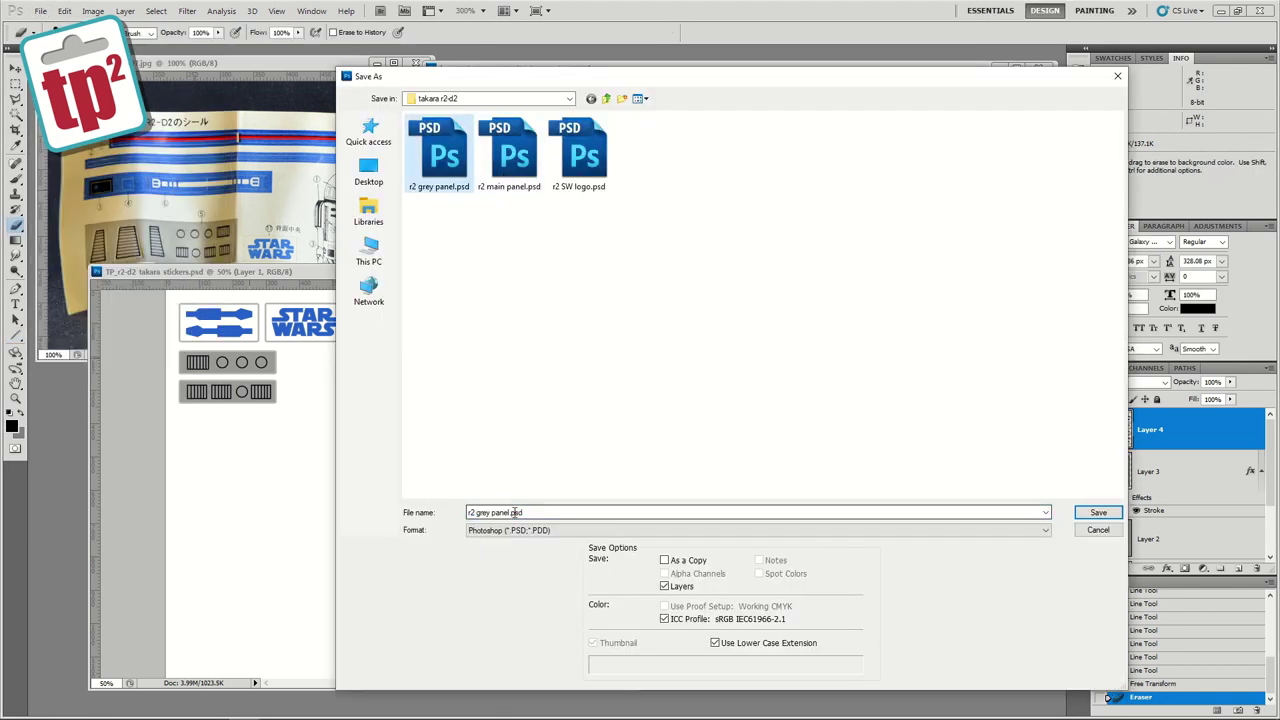
pyautogui.press('Return')
# Step: Merge the slat, frame and grey base layers and select the whole vent canvas for copying
pyautogui.keyDown('shift'); pyautogui.click(1157, 542); pyautogui.keyUp('shift')
pyautogui.hotkey('ctrl', 'e')
pyautogui.hotkey('ctrl', 'a')
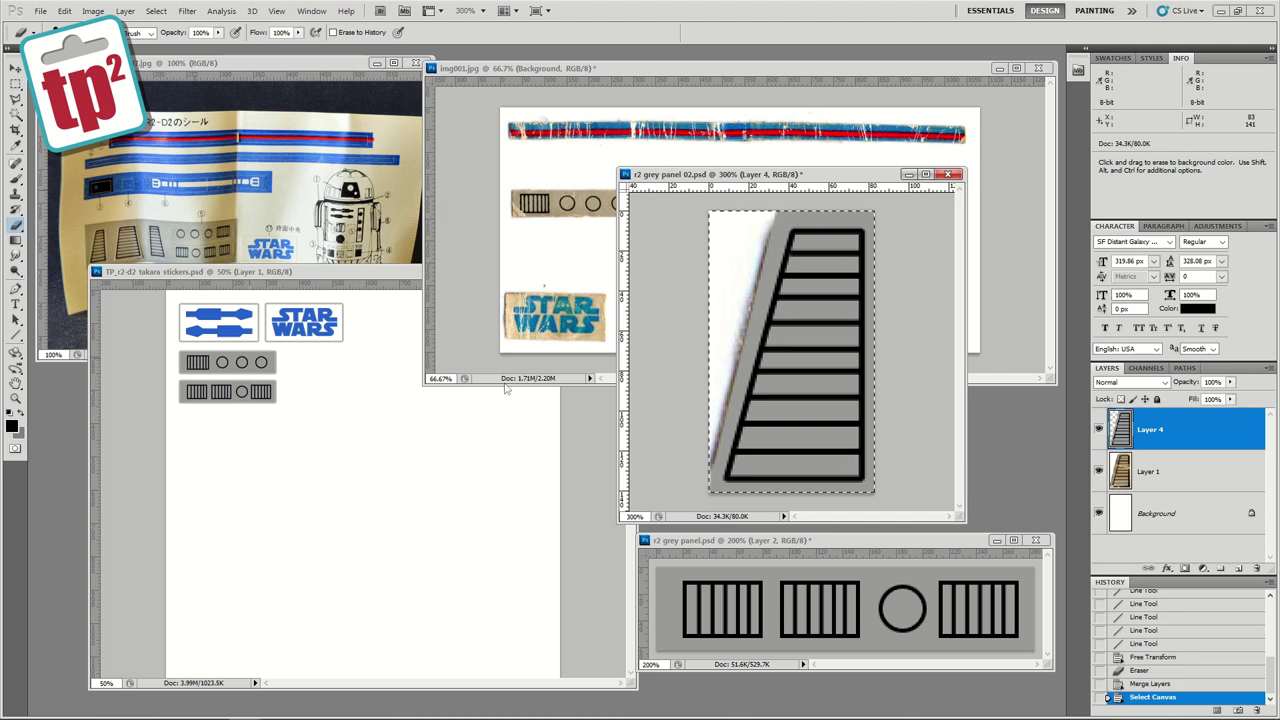
# Step: Paste the vent into the sticker sheet and position it to the right of the two grey panels
pyautogui.click(500, 393)
pyautogui.press('z')
pyautogui.click(286, 368)
pyautogui.click(286, 368)
pyautogui.click(286, 362)
pyautogui.press('v')
pyautogui.hotkey('ctrl', 'v')
pyautogui.moveTo(368, 482); pyautogui.dragTo(336, 428)
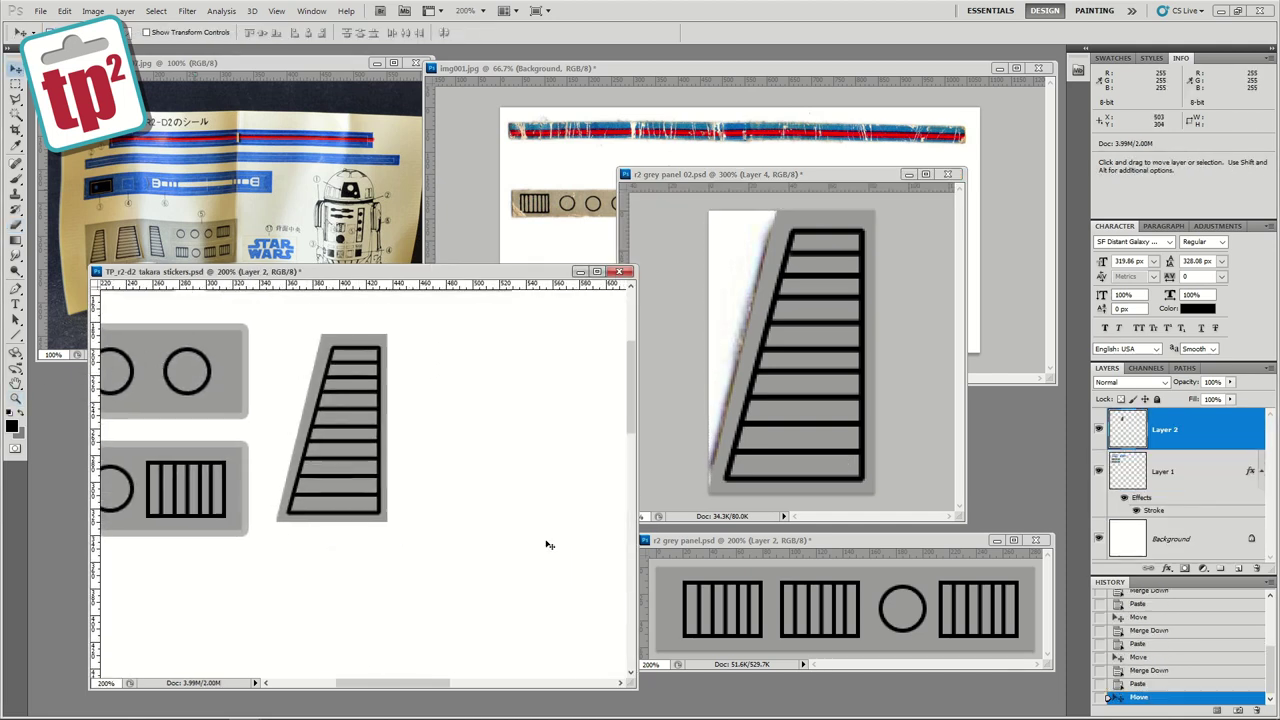
# Step: Paste two more vents to the right of the first, flipping the second horizontally and placing it against the other as a mirrored half
pyautogui.moveTo(636, 688); pyautogui.dragTo(791, 703)
pyautogui.hotkey('ctrl', 'v')
pyautogui.moveTo(442, 488); pyautogui.dragTo(456, 440)
pyautogui.hotkey('ctrl', 'v')
pyautogui.click(65, 11)
pyautogui.moveTo(110, 268)
pyautogui.click(268, 420)
pyautogui.moveTo(435, 489); pyautogui.dragTo(519, 438)
# Step: Erase the mirrored half's inner frame edge, nudge that half right and merge both halves into one wide vent
pyautogui.press('m')
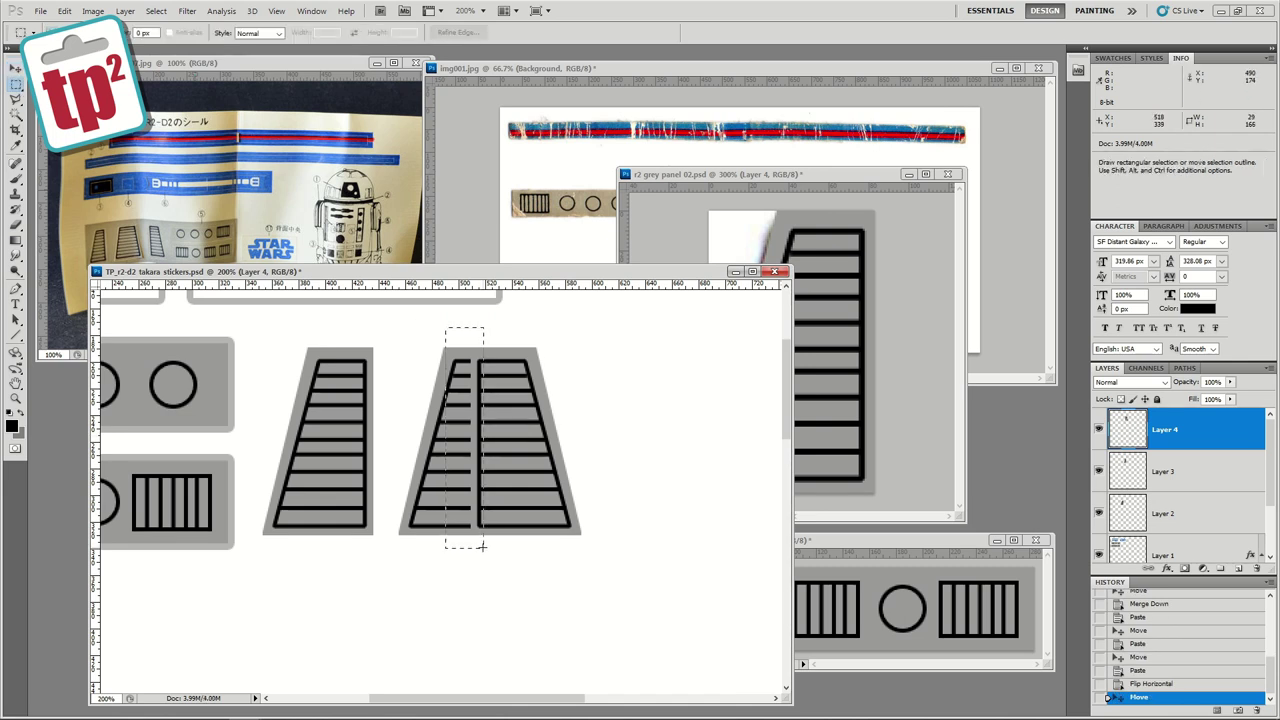
pyautogui.moveTo(481, 546); pyautogui.dragTo(483, 547)
pyautogui.press('Delete')
pyautogui.hotkey('ctrl', 'd')
pyautogui.press('v')
pyautogui.press('Right')
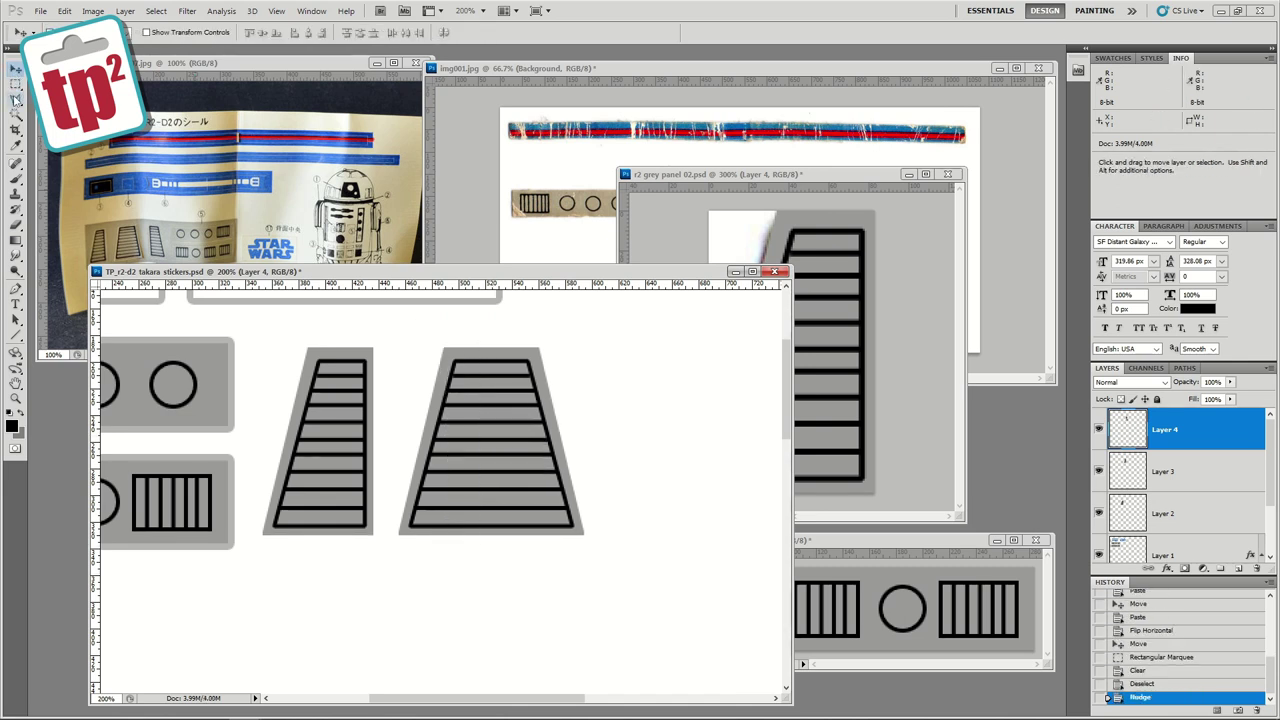
pyautogui.hotkey('ctrl', 'e')
# Step: Paste a horizontally flipped vent to the right of the wide one and merge all the vents into the sticker layer
pyautogui.hotkey('ctrl', 'v')
pyautogui.hotkey('alt', 'e')
pyautogui.press('a')
pyautogui.press('h')
pyautogui.moveTo(412, 450); pyautogui.dragTo(643, 448)
pyautogui.hotkey('ctrl', 'e')
pyautogui.hotkey('ctrl', 'e')
pyautogui.hotkey('ctrl', 'e')
# Step: Close the r2 grey panel 02 and r2 grey panel drawings without saving their changes
pyautogui.press('z')
pyautogui.keyDown('alt'); pyautogui.click(283, 395); pyautogui.keyUp('alt')
pyautogui.keyDown('alt'); pyautogui.click(283, 395); pyautogui.keyUp('alt')
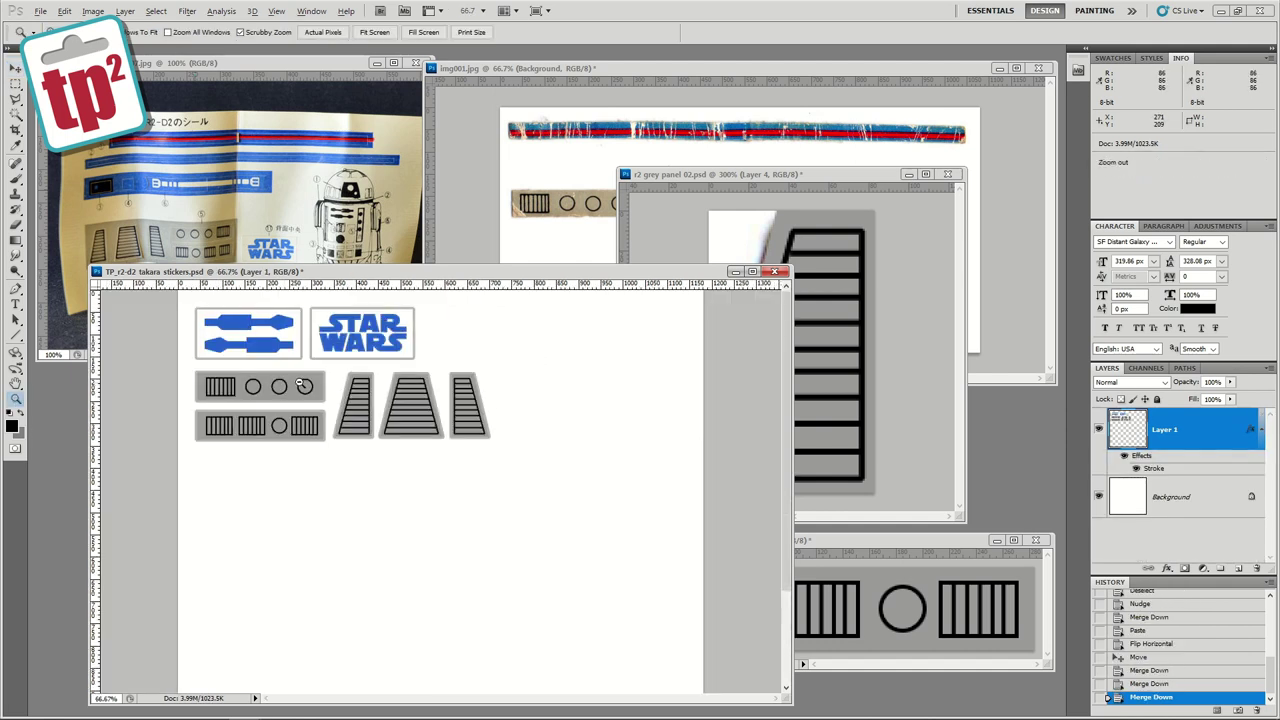
pyautogui.keyDown('alt'); pyautogui.click(283, 395); pyautogui.keyUp('alt')
pyautogui.click(780, 174)
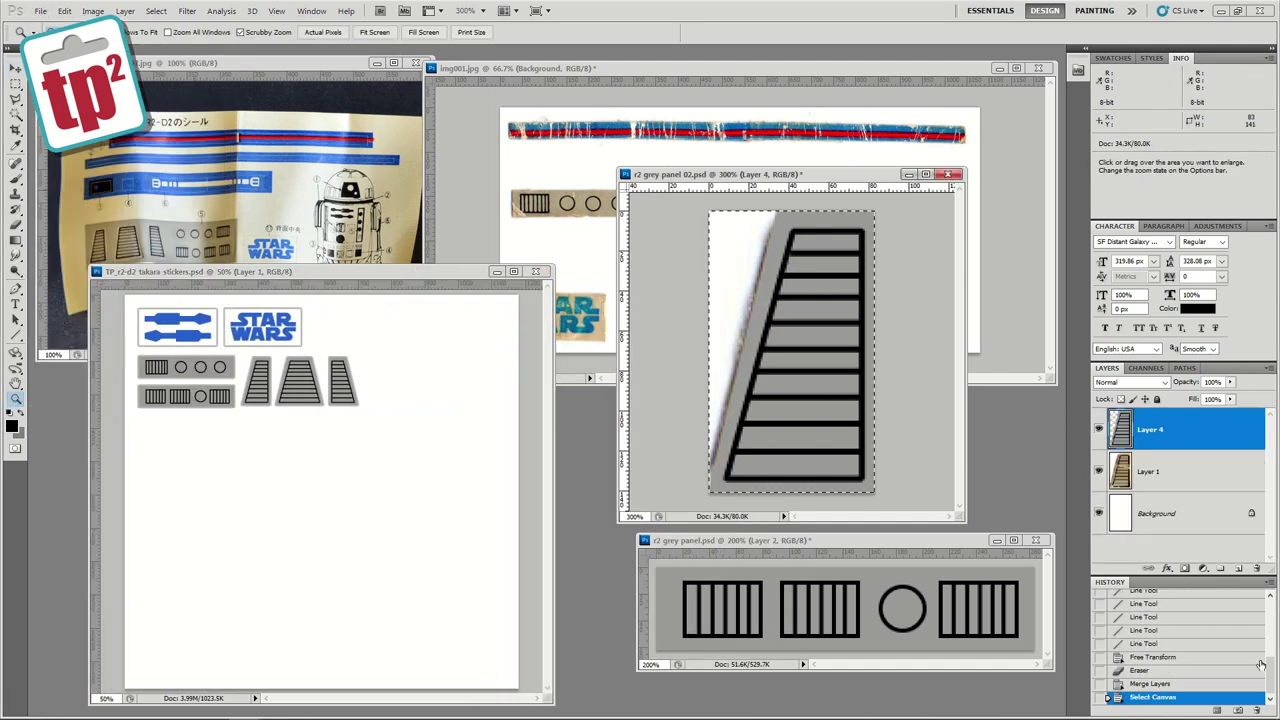
pyautogui.click(948, 174)
pyautogui.click(688, 277)
pyautogui.click(1040, 541)
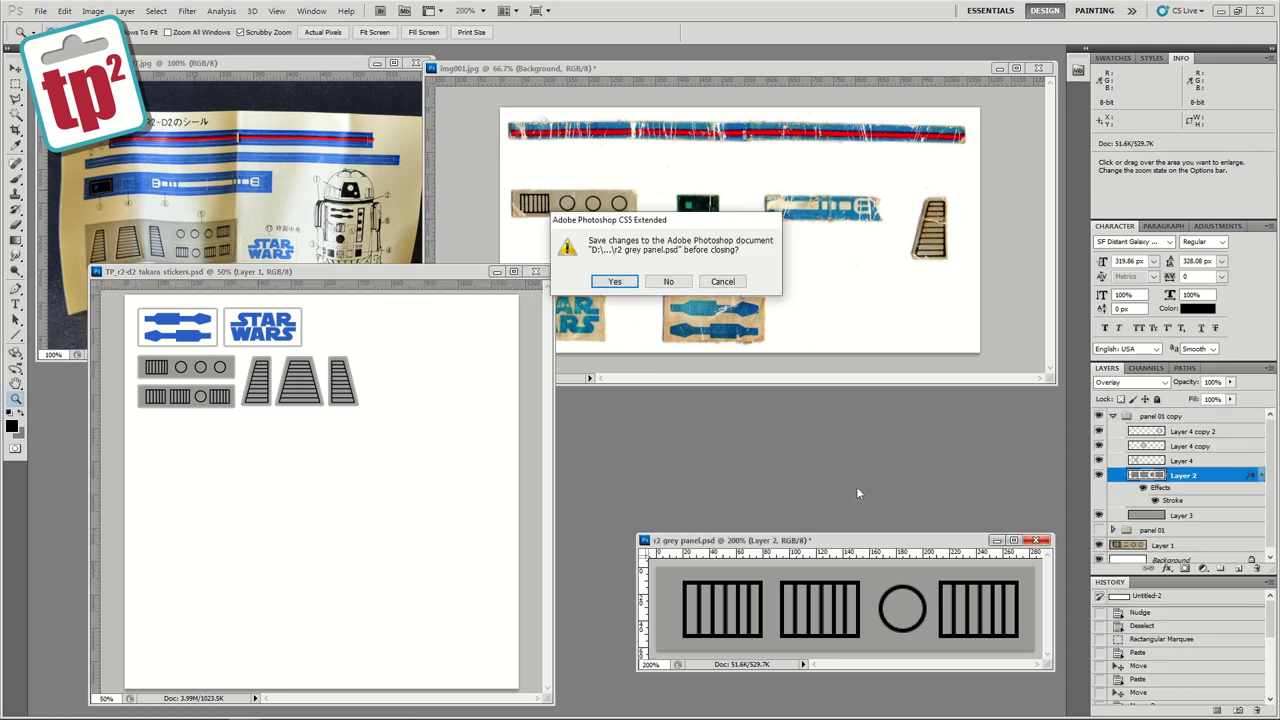
pyautogui.click(668, 281)
# Step: Copy the small dark panel with the teal square from the scan and paste it into a new document
pyautogui.click(705, 202)
pyautogui.click(705, 200)
pyautogui.click(705, 200)
pyautogui.click(705, 200)
pyautogui.press('m')
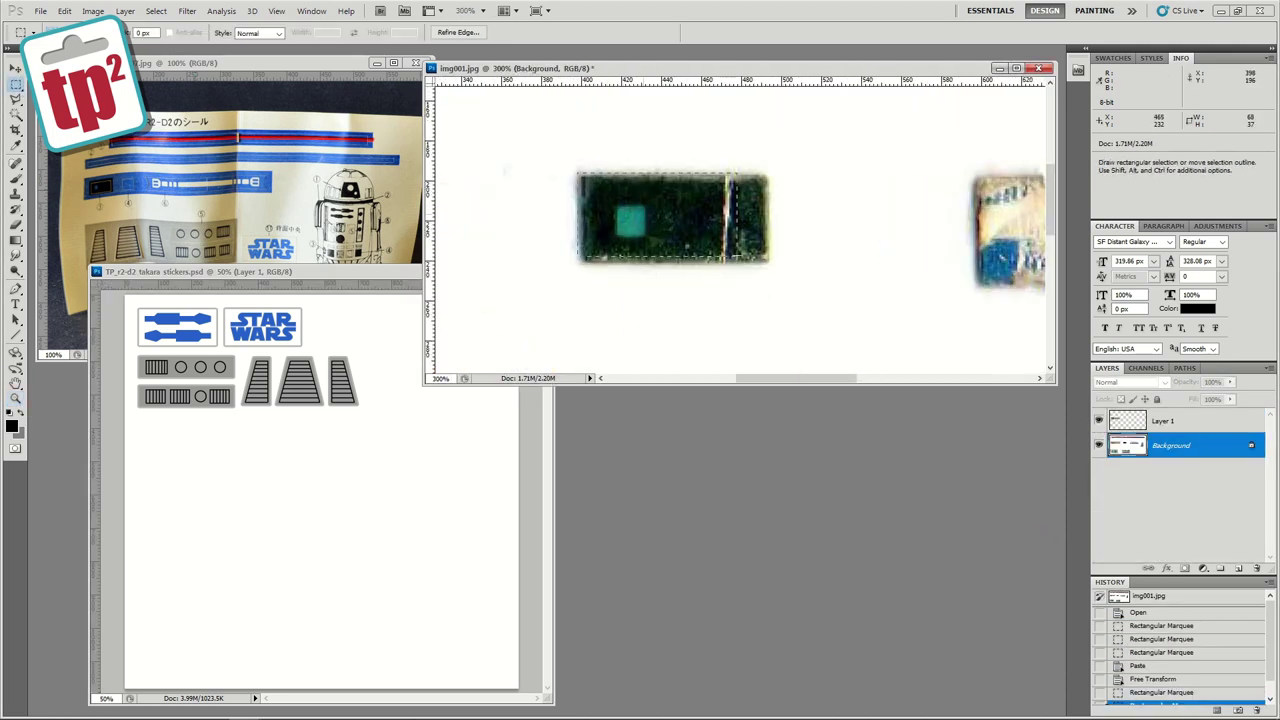
pyautogui.moveTo(577, 173); pyautogui.dragTo(769, 263)
pyautogui.hotkey('ctrl', 'c')
pyautogui.hotkey('ctrl', 'n')
pyautogui.press('Return')
pyautogui.hotkey('ctrl', 'v')
# Step: Add a new layer above the scanned dark panel and fill it with black
pyautogui.press('z')
pyautogui.moveTo(143, 159); pyautogui.dragTo(430, 345)
pyautogui.moveTo(240, 101); pyautogui.dragTo(785, 412)
pyautogui.hotkey('ctrl', 'shift', 'n')
pyautogui.hotkey('alt', 'BackSpace')
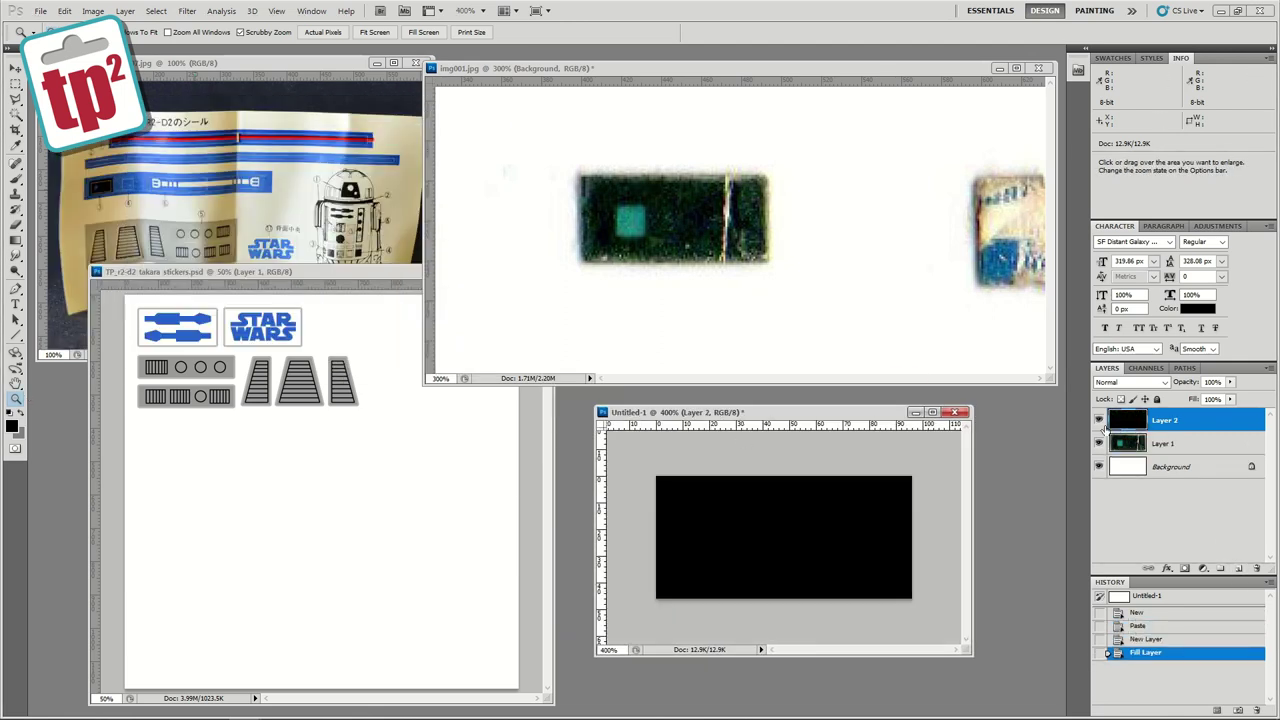
# Step: Hide the black layer, add a new layer and set the foreground to a brighter version of the scanned square's teal
pyautogui.click(1099, 420)
pyautogui.click(1239, 568)
pyautogui.press('i')
pyautogui.click(631, 222)
pyautogui.click(12, 426)
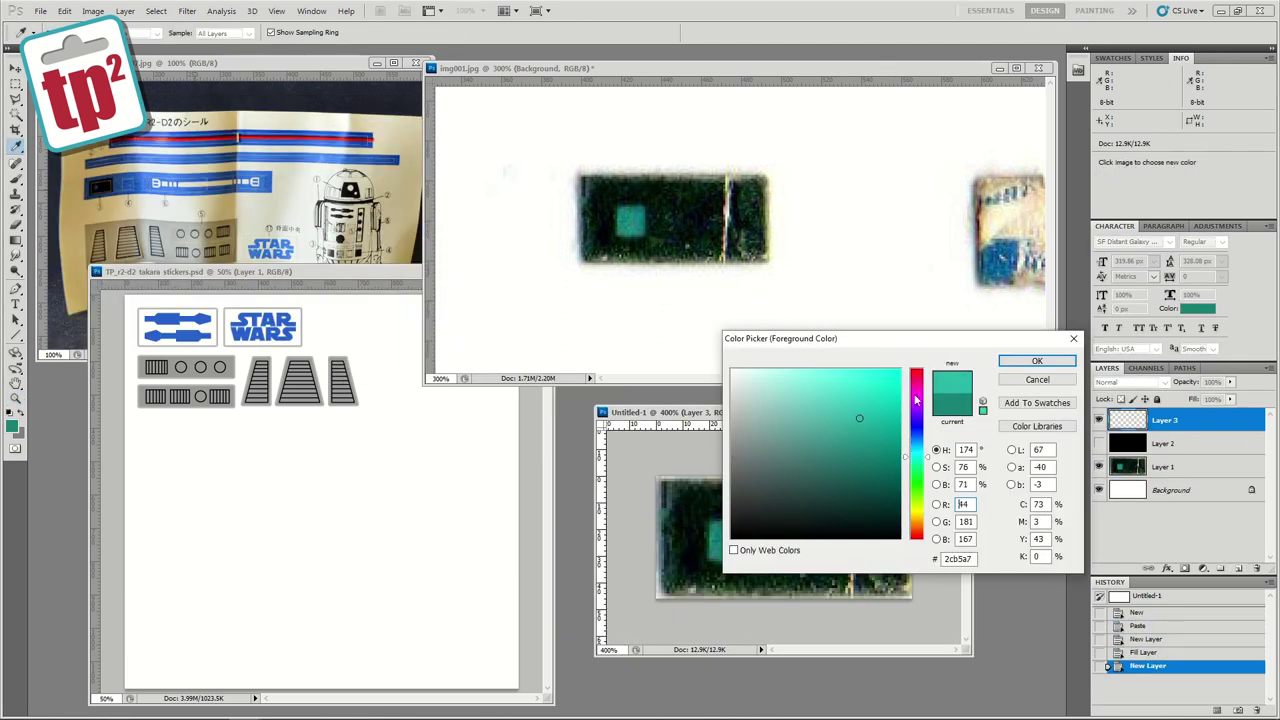
pyautogui.press('Return')
# Step: Fill a teal square of about 16 × 16 px over the scanned square, show the black layer and nudge the square up
pyautogui.press('m')
pyautogui.moveTo(733, 552); pyautogui.dragTo(747, 562)
pyautogui.hotkey('alt', 'BackSpace')
pyautogui.click(1099, 444)
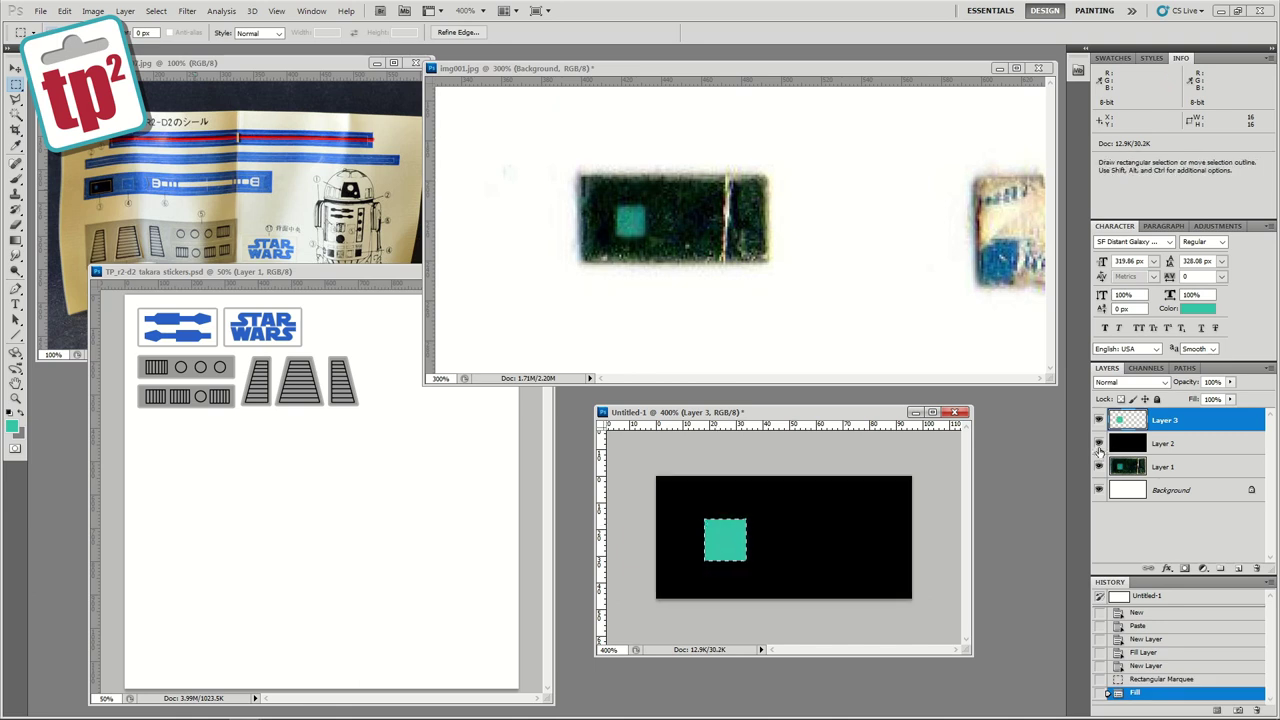
pyautogui.hotkey('ctrl', 'd')
pyautogui.press('v')
pyautogui.press('Up')
# Step: Merge the teal square with the black layer and paste the panel into the sticker sheet beside the Star Wars logo
pyautogui.keyDown('shift'); pyautogui.click(1172, 447); pyautogui.keyUp('shift')
pyautogui.hotkey('ctrl', 'e')
pyautogui.hotkey('ctrl', 'a')
pyautogui.hotkey('ctrl', 'c')
pyautogui.click(349, 410)
pyautogui.hotkey('ctrl', 'v')
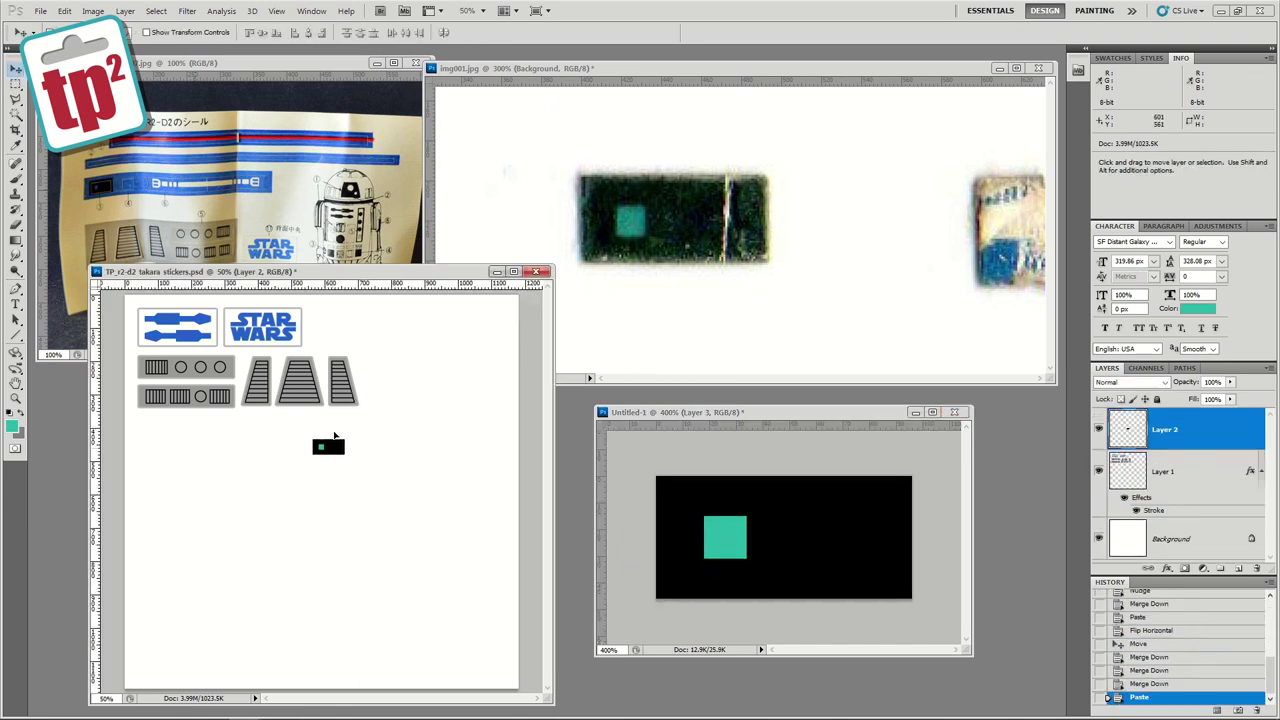
# Step: Return the black panel drawing to its unmerged layers and save it as a Photoshop file named r2 small black panel
pyautogui.hotkey('ctrl', 'Tab')
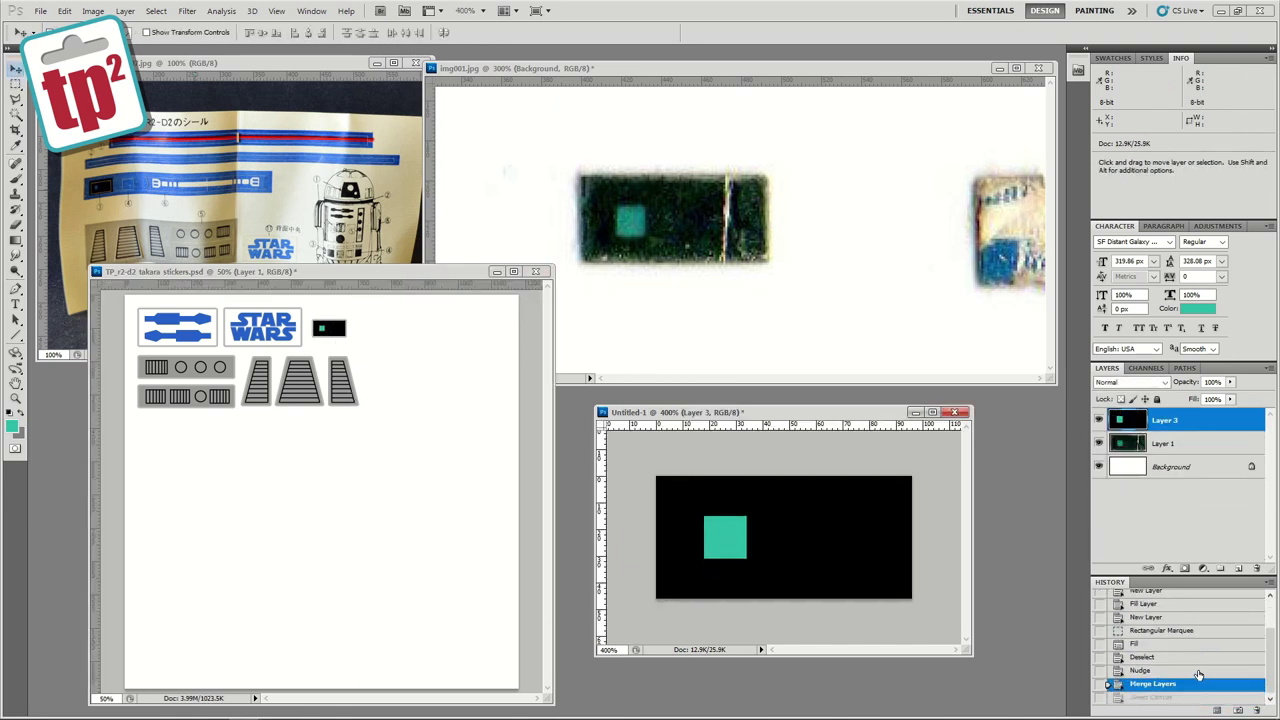
pyautogui.hotkey('ctrl', 's')
pyautogui.write('r2 small black panel')
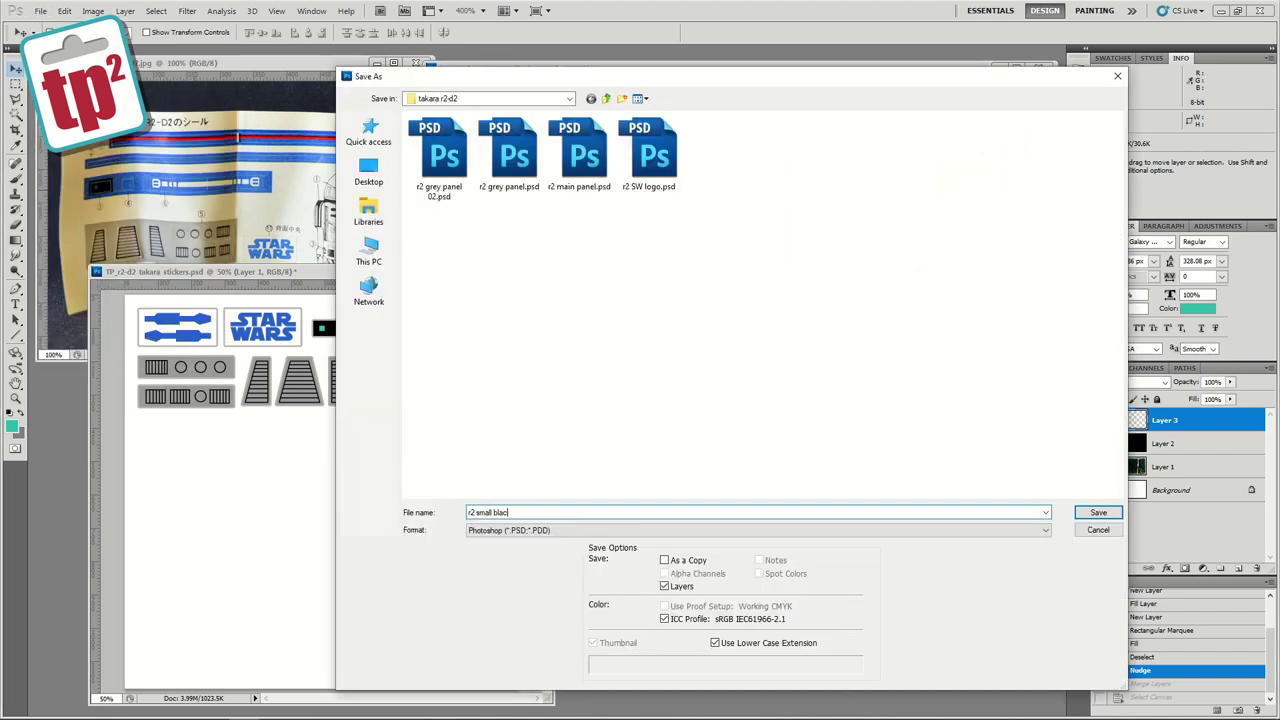
pyautogui.press('Return')
# Step: Delete the teal square's layer and copy a small square area of the black layer
pyautogui.press('Delete')
pyautogui.moveTo(781, 599); pyautogui.dragTo(782, 600)
pyautogui.hotkey('ctrl', 'd')
pyautogui.hotkey('ctrl', 'Tab')
# Step: Sample the Star Wars logo's blue and paste the copied square into the sticker sheet, just right of the black panel
pyautogui.press('i')
pyautogui.click(285, 330)
pyautogui.press('z')
pyautogui.click(332, 342)
pyautogui.click(332, 342)
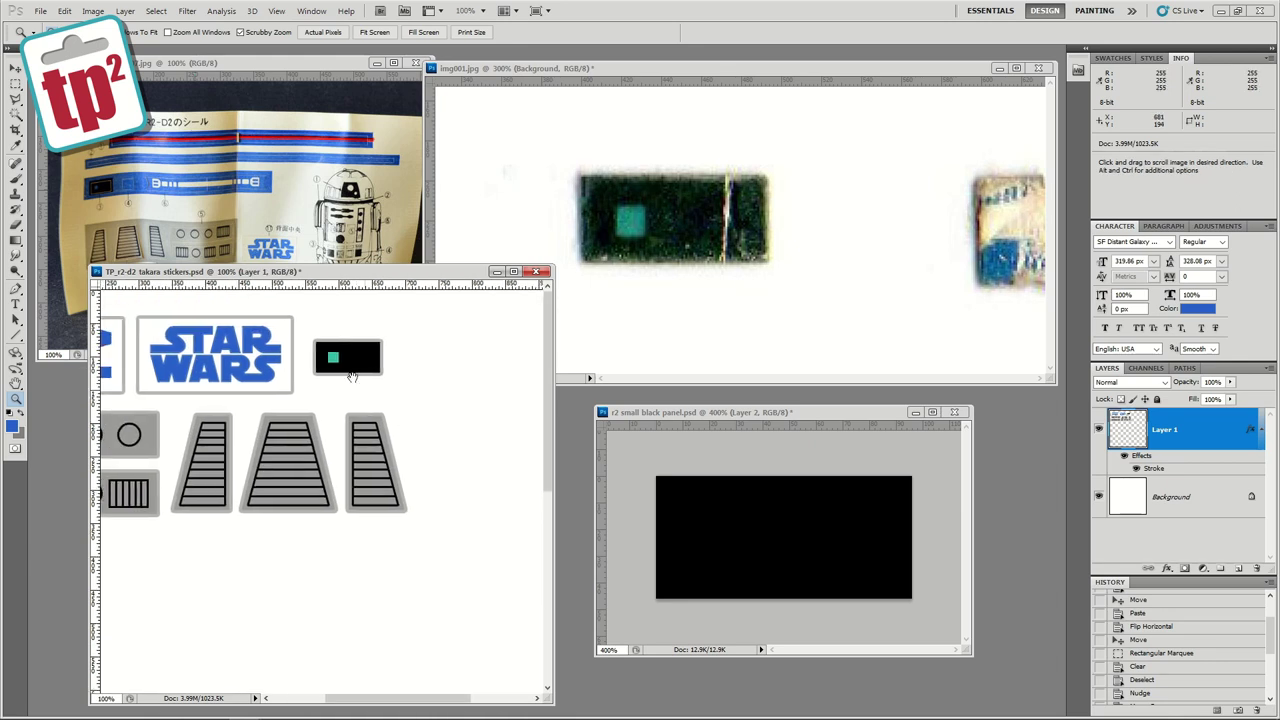
pyautogui.press('v')
pyautogui.hotkey('ctrl', 'v')
pyautogui.moveTo(418, 361); pyautogui.dragTo(417, 360)
# Step: Lock the pasted square's transparent pixels, fill it with the sampled blue and merge it into the sticker layer
pyautogui.hotkey('alt', 'BackSpace')
pyautogui.hotkey('ctrl', 'z')
pyautogui.click(1121, 399)
pyautogui.hotkey('alt', 'BackSpace')
pyautogui.hotkey('ctrl', 'e')
# Step: Close the r2 small black panel drawing without saving its changes
pyautogui.click(15, 398)
pyautogui.keyDown('alt'); pyautogui.click(369, 386); pyautogui.keyUp('alt')
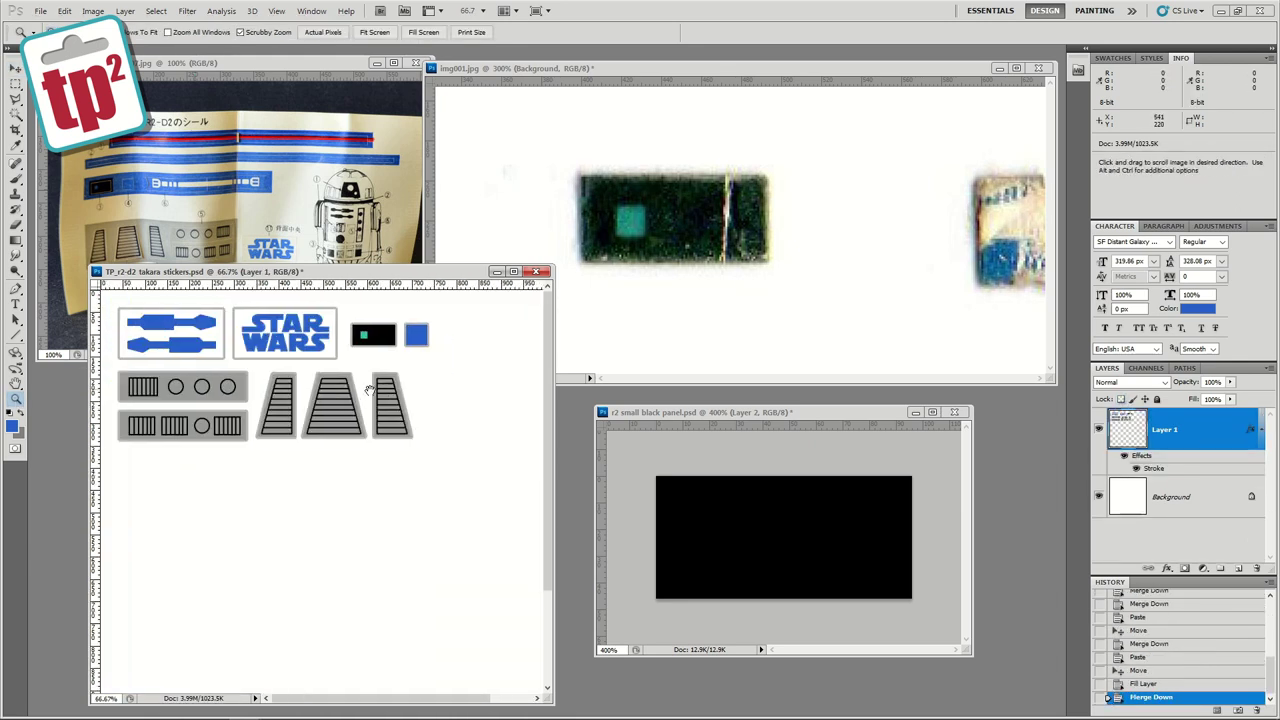
pyautogui.click(931, 448)
pyautogui.click(955, 412)
pyautogui.click(668, 281)
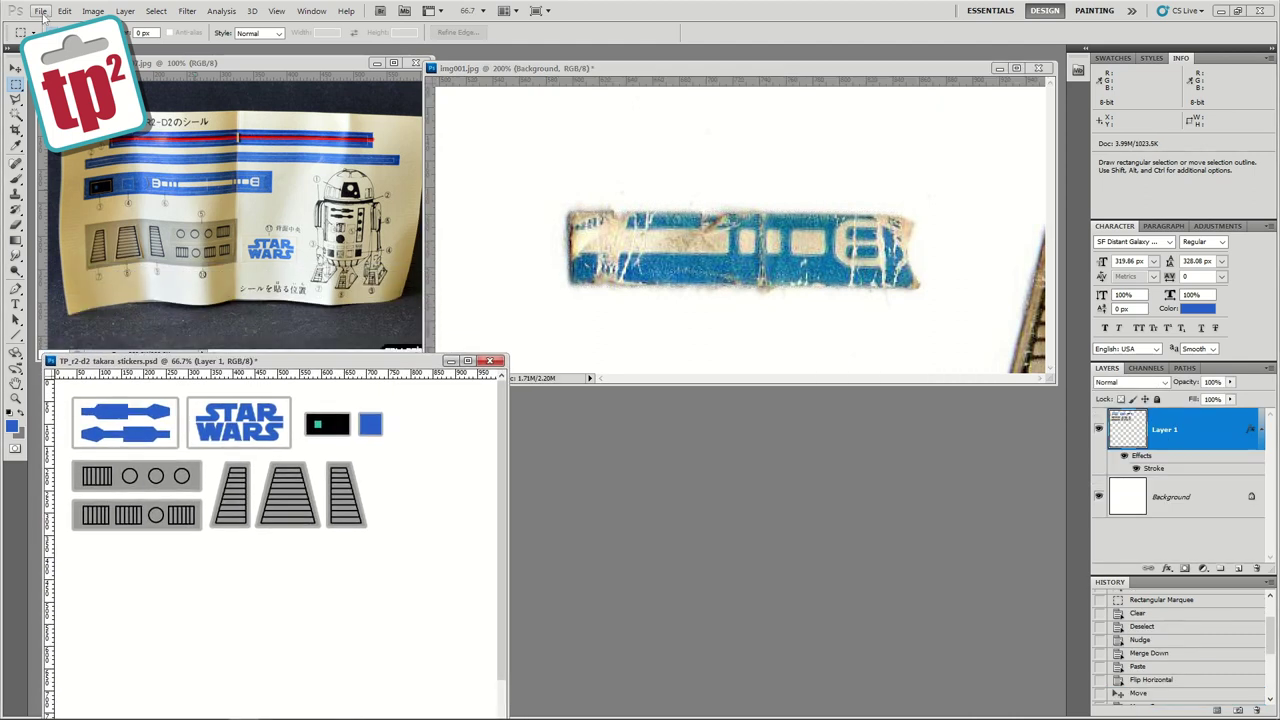
# Step: Create a white 267 × 57 px document at 300 pixels/inch and enlarge its view for tracing the blue panel
pyautogui.click(41, 12)
pyautogui.click(50, 26)
pyautogui.click(942, 348)
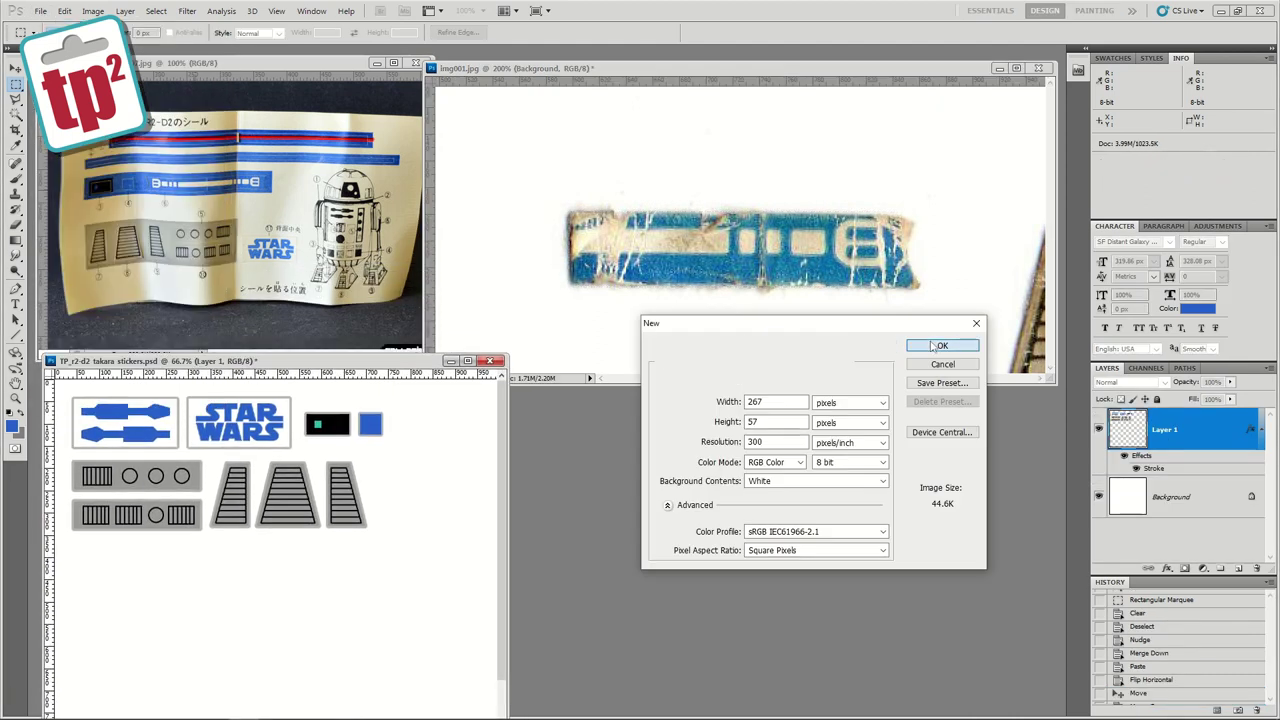
pyautogui.click(15, 399)
pyautogui.moveTo(252, 167); pyautogui.dragTo(773, 440)
pyautogui.click(525, 294)
pyautogui.click(525, 294)
pyautogui.moveTo(500, 102); pyautogui.dragTo(787, 359)
pyautogui.click(660, 525)
pyautogui.moveTo(338, 527); pyautogui.dragTo(254, 527)
# Step: Fill a new layer with blue and place the pasted scan of the blue panel beneath it
pyautogui.click(1238, 568)
pyautogui.hotkey('alt', 'BackSpace')
pyautogui.click(15, 86)
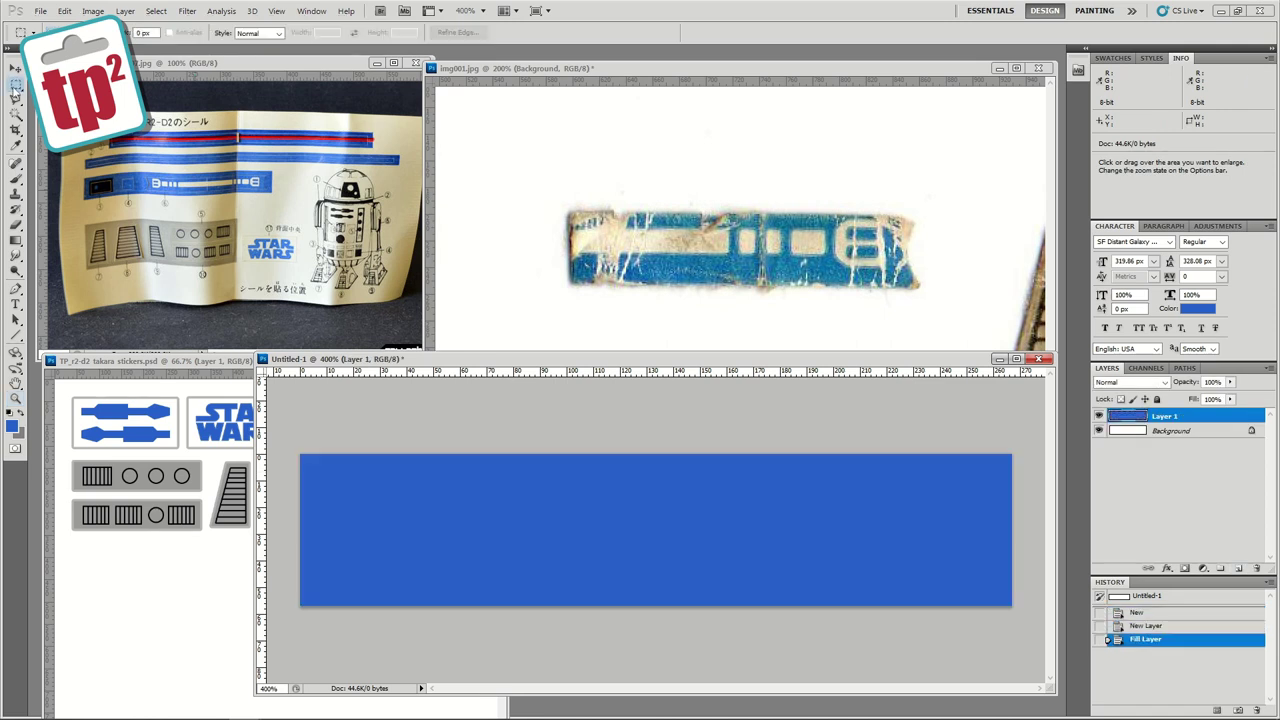
pyautogui.hotkey('ctrl', 'v')
pyautogui.moveTo(1133, 425); pyautogui.dragTo(1133, 438)
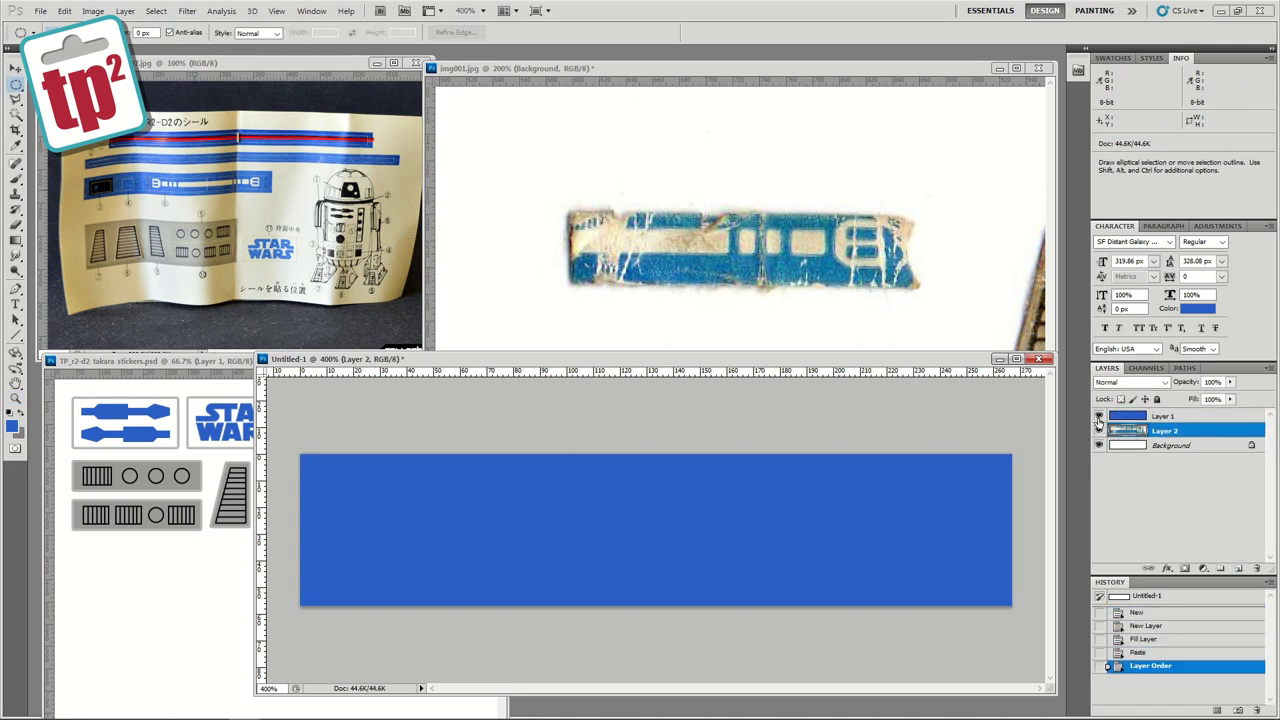
# Step: Cut a concave elliptical notch out of the blue layer's right end
pyautogui.moveTo(1072, 617); pyautogui.dragTo(1070, 616)
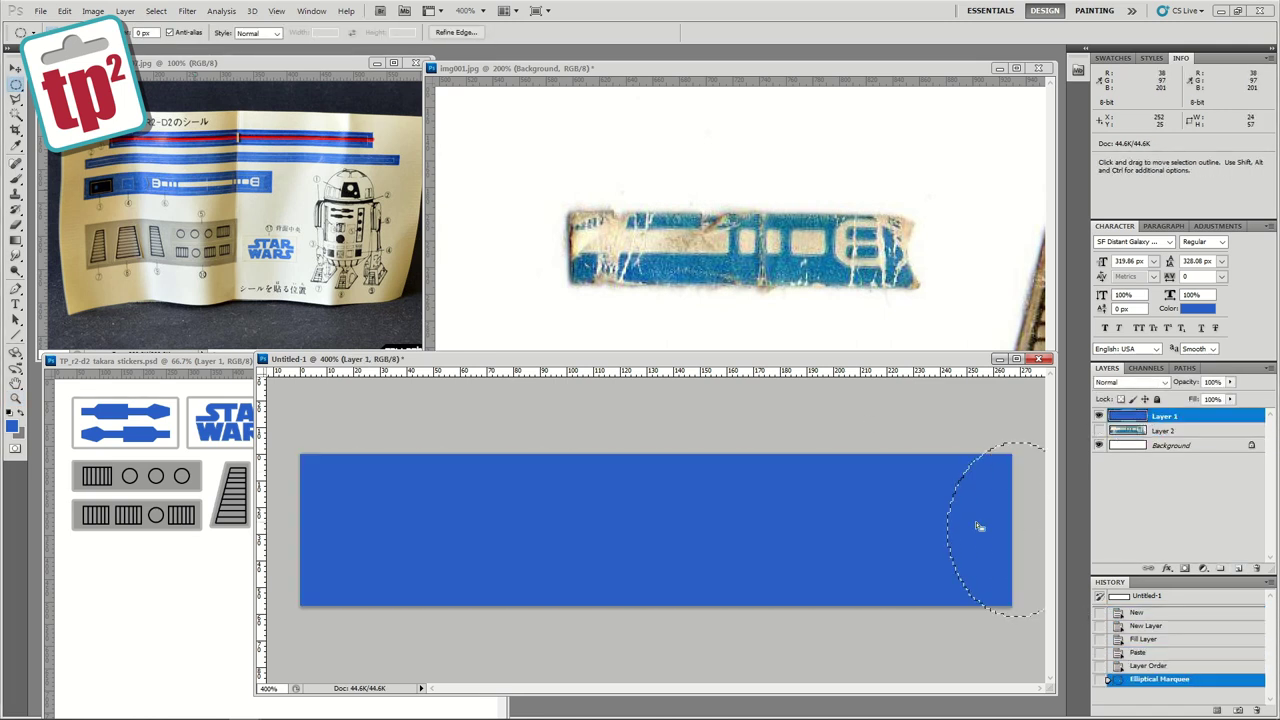
pyautogui.moveTo(1005, 525); pyautogui.dragTo(1001, 526)
pyautogui.press('Delete')
pyautogui.hotkey('ctrl', 'd')
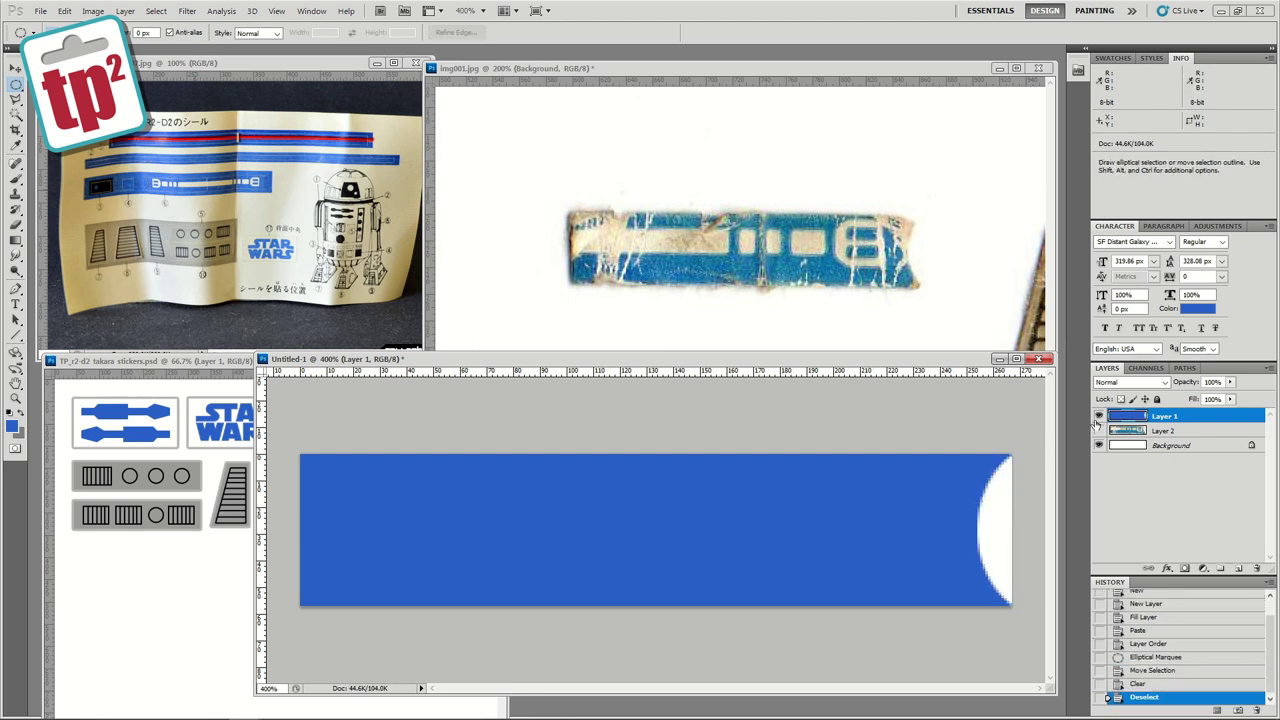
# Step: Show the scanned panel instead of the blue layer and fill a white bar about 194 × 22 px over its windows on a new layer
pyautogui.click(1099, 415)
pyautogui.click(1099, 431)
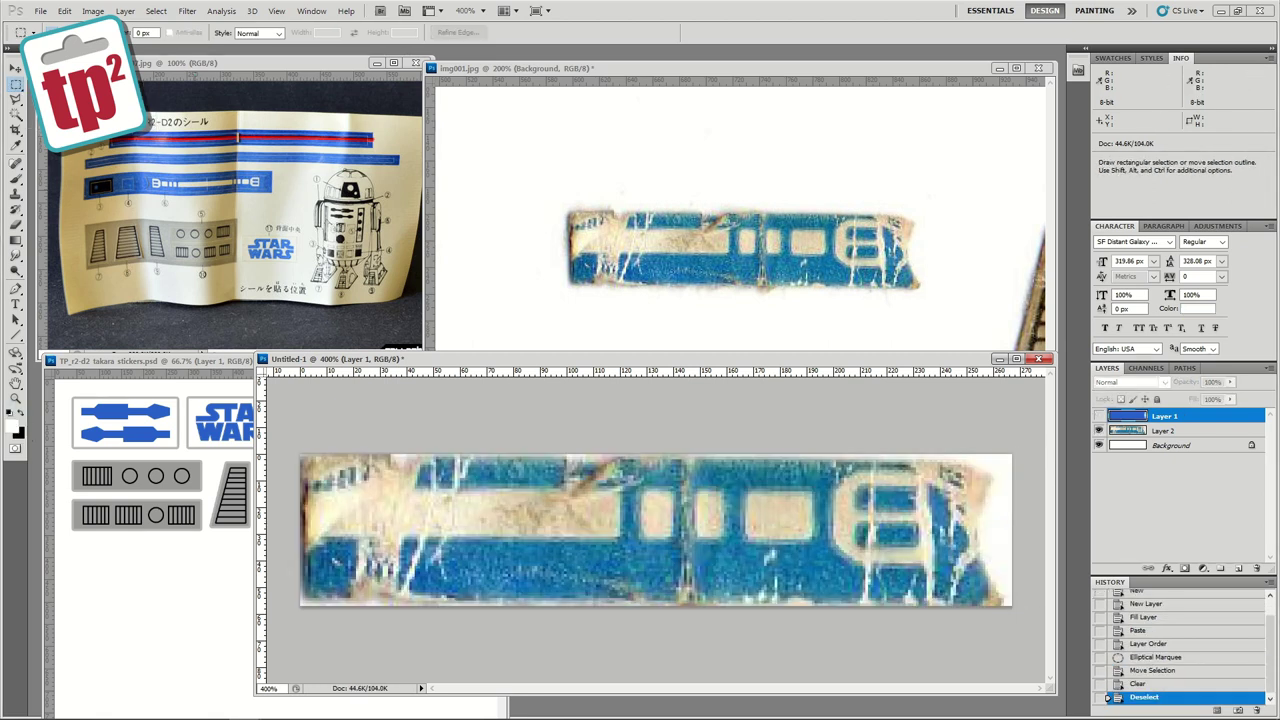
pyautogui.moveTo(302, 552); pyautogui.dragTo(299, 549)
pyautogui.hotkey('alt', 'Delete')
pyautogui.press('Return')
pyautogui.click(1239, 568)
pyautogui.hotkey('alt', 'Delete')
pyautogui.hotkey('ctrl', 'd')
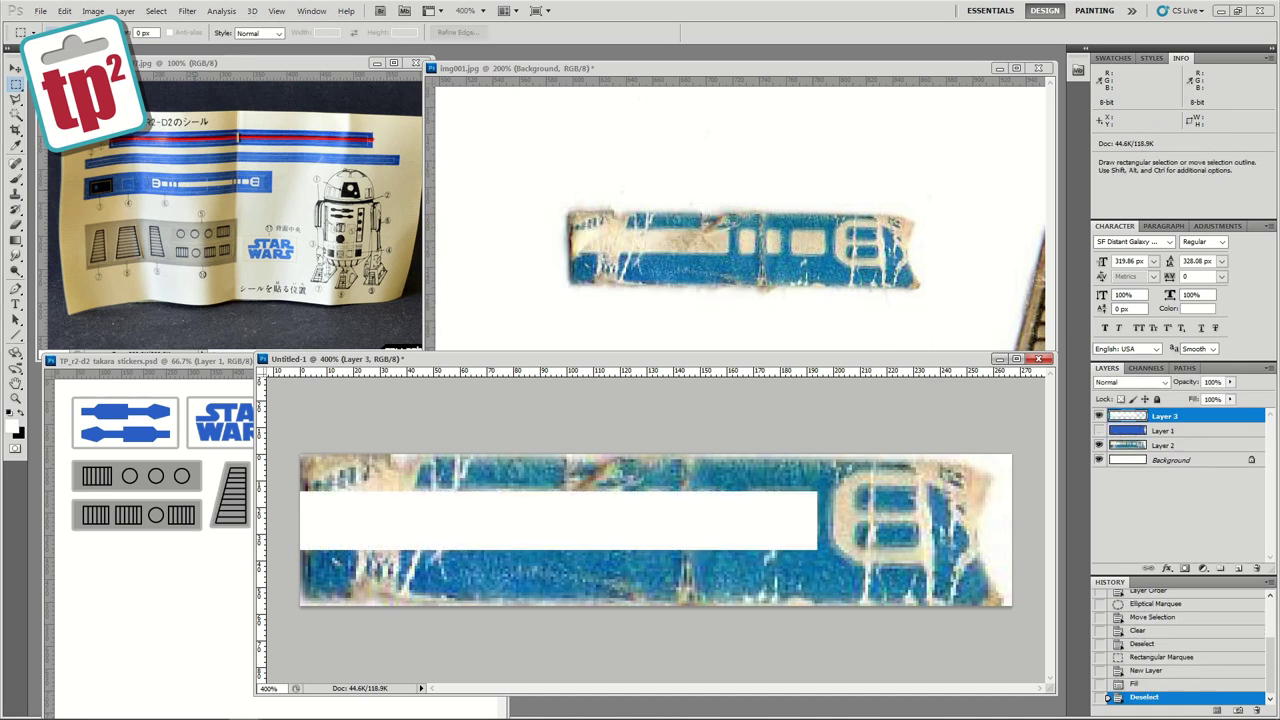
# Step: Nudge the white bar down and cut three gaps about 7 px wide so it forms four separate windows
pyautogui.hotkey('ctrl', 'Down')
pyautogui.hotkey('ctrl', 'Down')
pyautogui.hotkey('ctrl', 'Down')
pyautogui.moveTo(635, 570); pyautogui.dragTo(635, 570)
pyautogui.press('Delete')
pyautogui.moveTo(634, 545); pyautogui.dragTo(686, 538)
pyautogui.press('Delete')
pyautogui.moveTo(686, 538); pyautogui.dragTo(733, 536)
pyautogui.press('Delete')
pyautogui.hotkey('ctrl', 'd')
# Step: Add a new layer and choose the Rounded Rectangle tool for tracing the rounded shape near the panel's right end
pyautogui.click(16, 399)
pyautogui.click(892, 517)
pyautogui.click(891, 517)
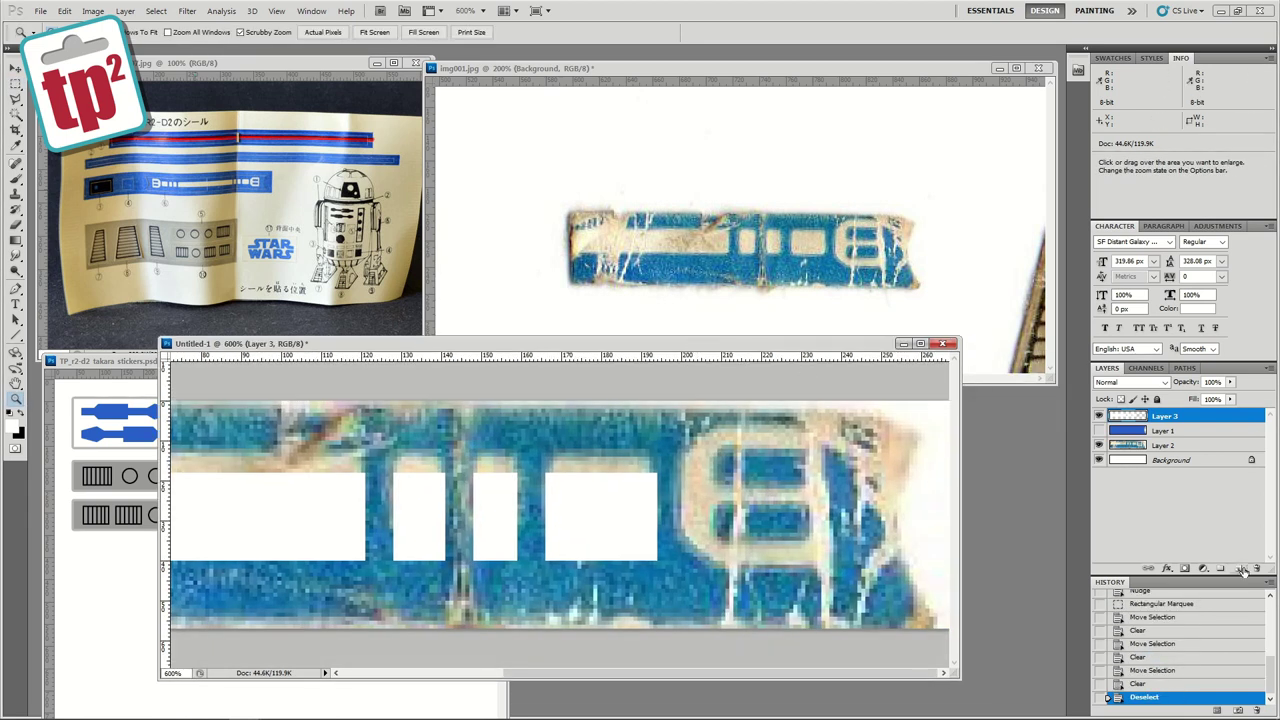
pyautogui.click(1221, 567)
pyautogui.click(16, 338)
pyautogui.click(70, 347)
pyautogui.moveTo(673, 433); pyautogui.dragTo(833, 577)
pyautogui.hotkey('ctrl', 'z')
pyautogui.moveTo(283, 33); pyautogui.dragTo(222, 85)
pyautogui.moveTo(677, 419); pyautogui.dragTo(834, 560)
pyautogui.hotkey('ctrl', 'z')
# Step: Draw a white rounded rectangle about 48 × 33 px with a 10 px radius over the scanned rounded shape and set its layer opacity to 77%
pyautogui.moveTo(282, 33); pyautogui.dragTo(233, 46)
pyautogui.write('10')
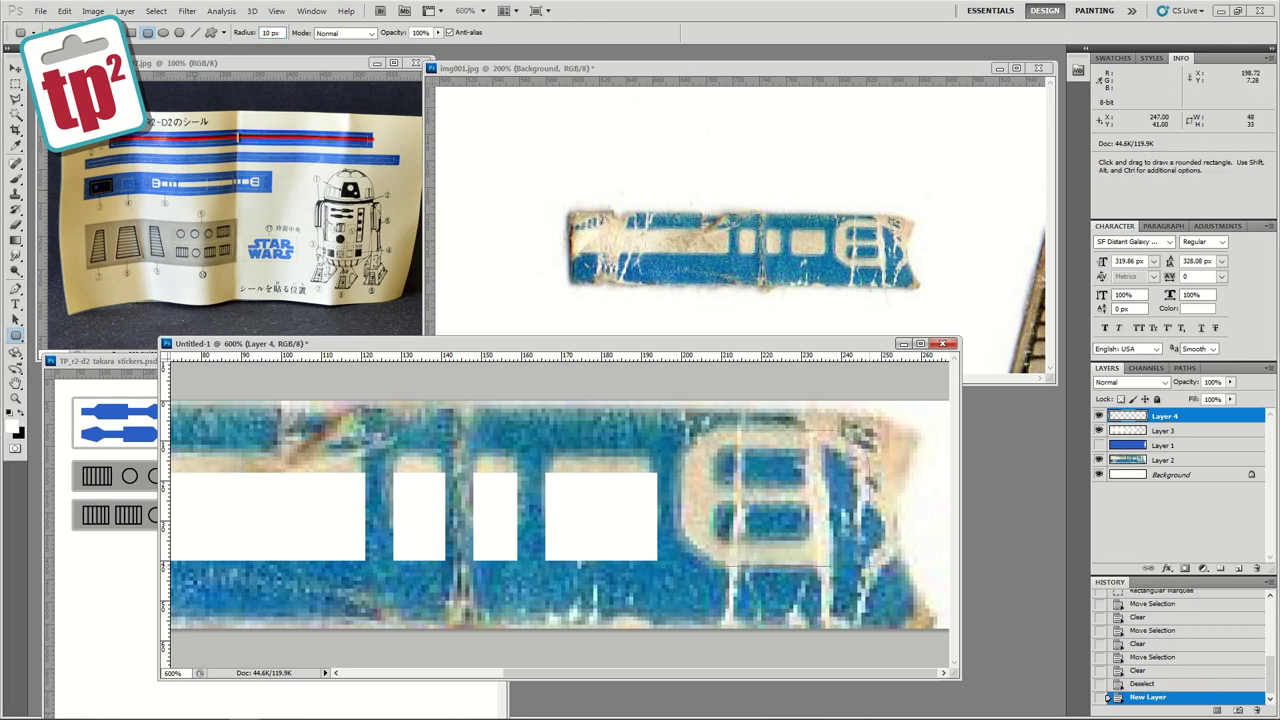
pyautogui.moveTo(868, 566); pyautogui.dragTo(868, 567)
pyautogui.click(1229, 382)
pyautogui.moveTo(1232, 396); pyautogui.dragTo(1214, 396)
# Step: Erase the right end of the white rounded rectangle to leave a straight vertical edge
pyautogui.press('m')
pyautogui.moveTo(901, 412); pyautogui.dragTo(826, 579)
pyautogui.press('Delete')
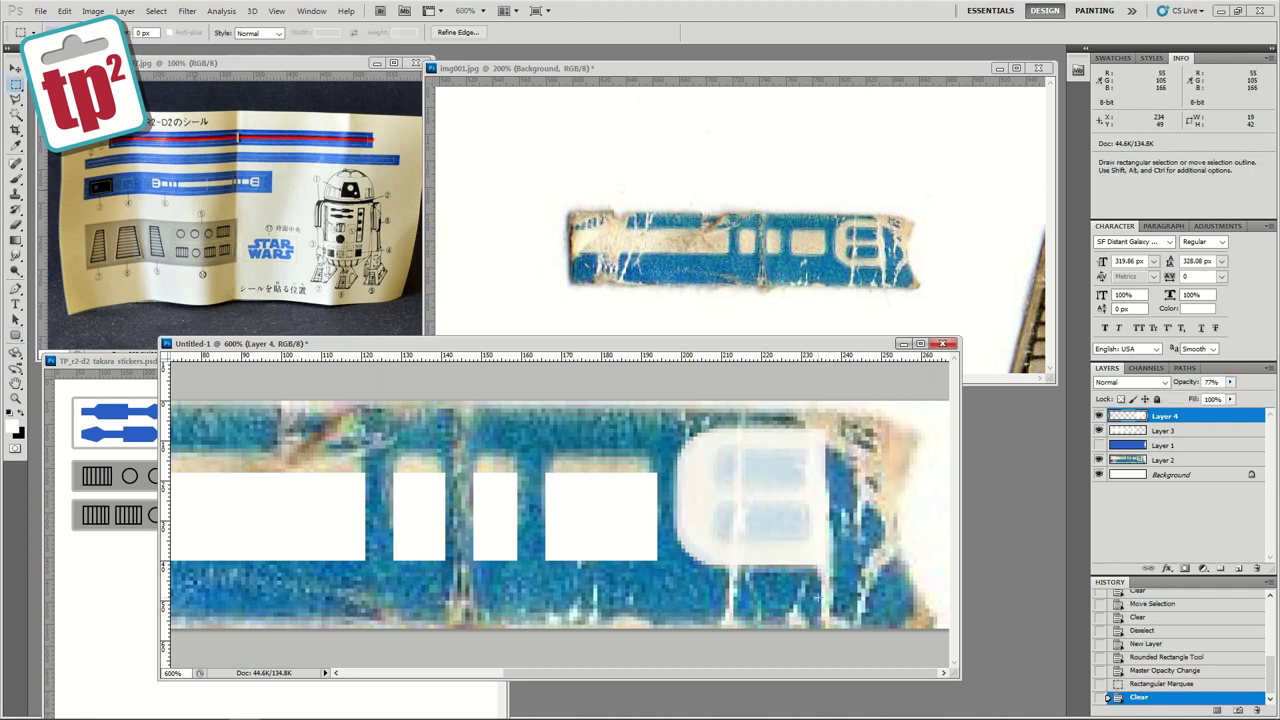
# Step: Draw a blue rounded bar about 31 × 10 px with a 3 px radius on a new layer and set the white shape's opacity to 100%
pyautogui.hotkey('ctrl', 'shift', 'alt', 'n')
pyautogui.press('i')
pyautogui.click(112, 408)
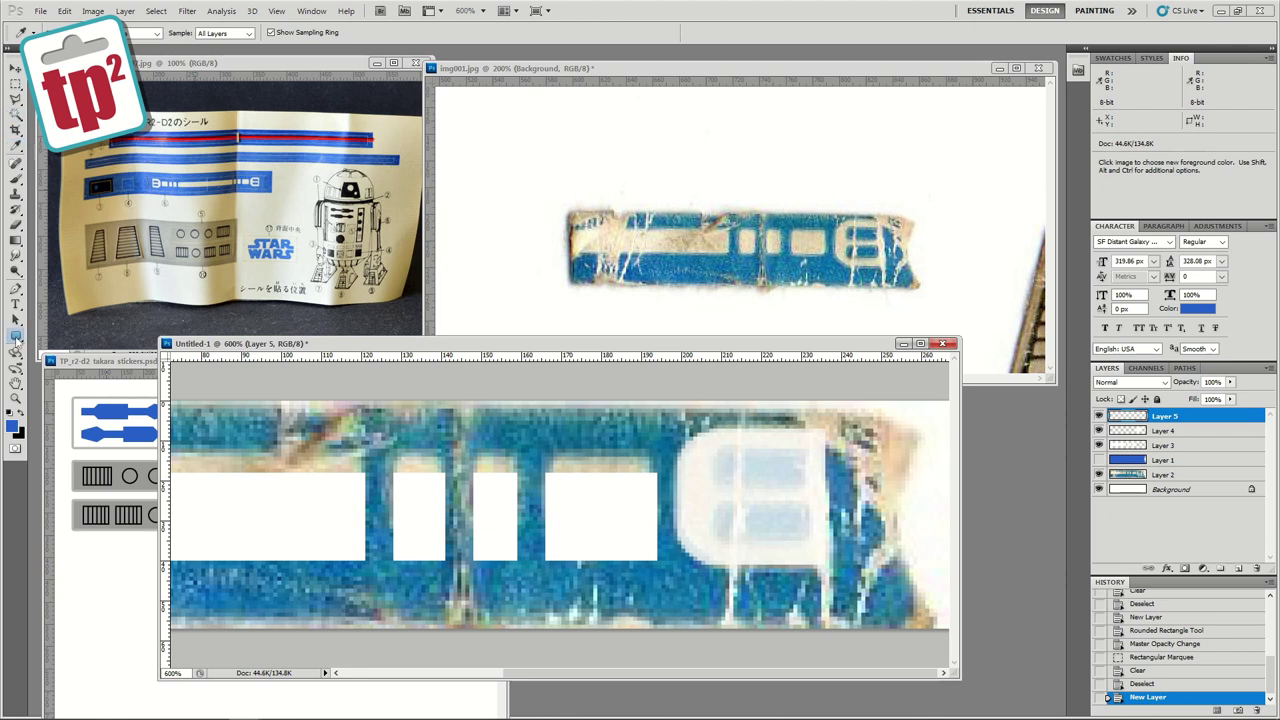
pyautogui.click(16, 337)
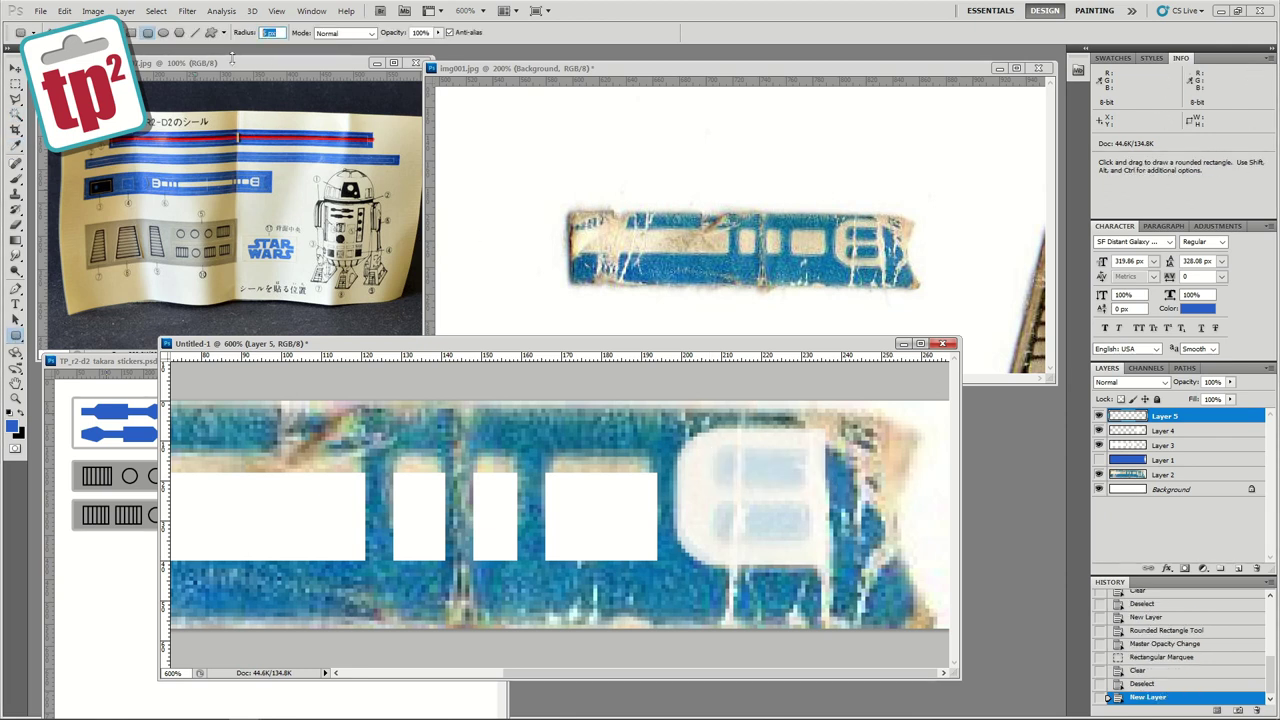
pyautogui.moveTo(748, 464); pyautogui.dragTo(836, 490)
pyautogui.hotkey('ctrl', 'z')
pyautogui.doubleClick(270, 33)
pyautogui.moveTo(1233, 382); pyautogui.dragTo(1254, 387)
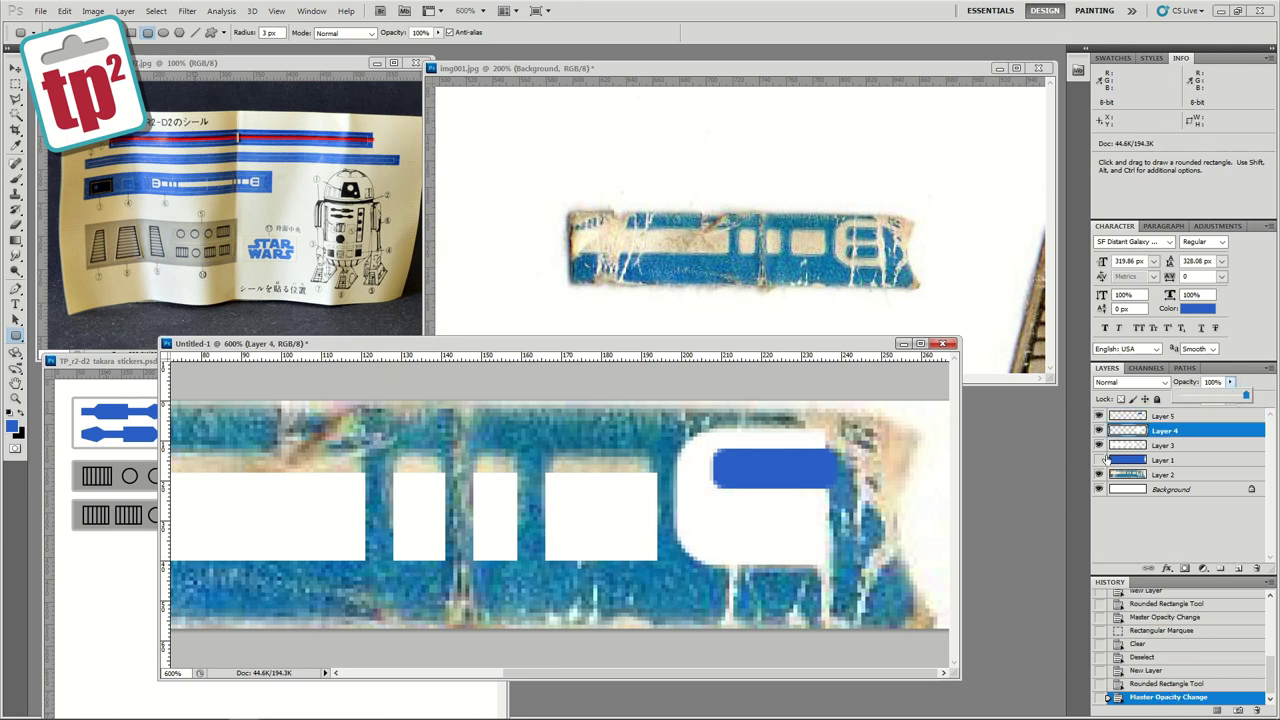
# Step: Show the blue panel layer, place a duplicate of the blue rounded bar below the original, and merge the two bars into one layer
pyautogui.click(1099, 460)
pyautogui.rightClick(1162, 418)
pyautogui.click(1168, 146)
pyautogui.click(752, 220)
pyautogui.press('v')
pyautogui.moveTo(714, 443); pyautogui.dragTo(760, 492)
pyautogui.press('m')
pyautogui.hotkey('ctrl', 'e')
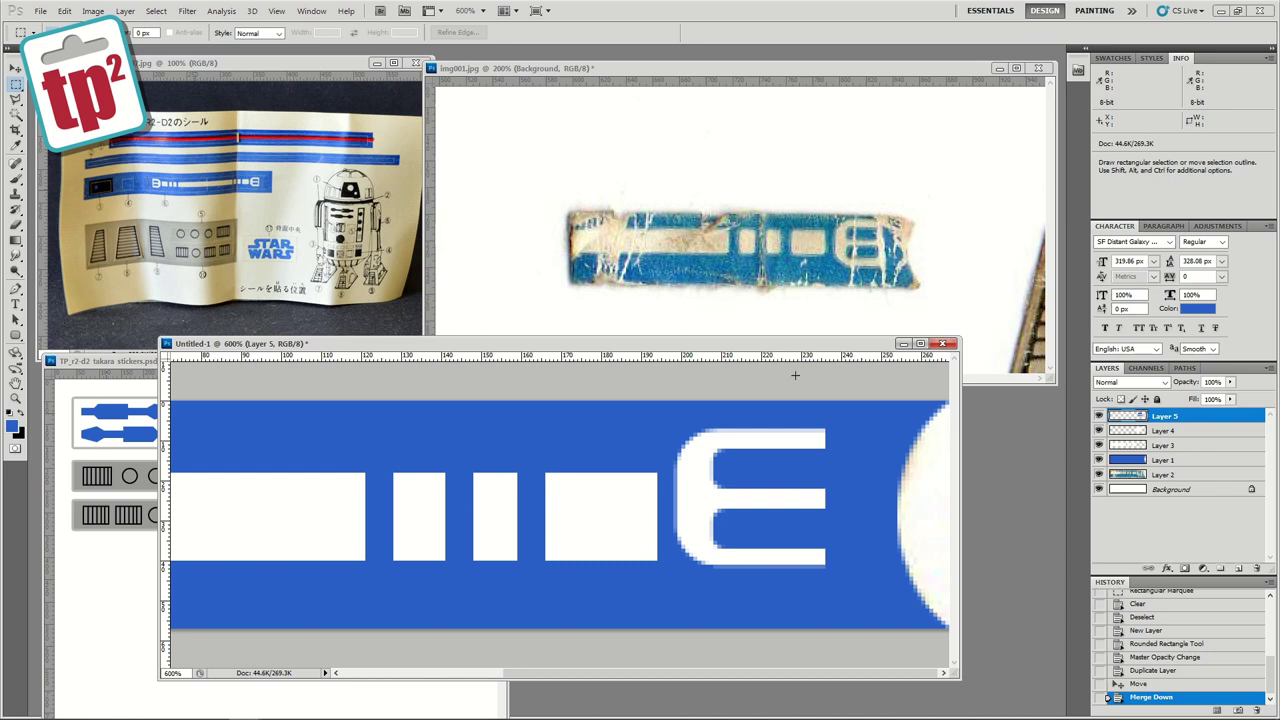
# Step: Cut off the right ends of both blue bars inside the white rounded shape to leave straight vertical edges
pyautogui.press('Delete')
pyautogui.hotkey('ctrl', 'd')
pyautogui.moveTo(815, 583); pyautogui.dragTo(809, 413)
pyautogui.press('Delete')
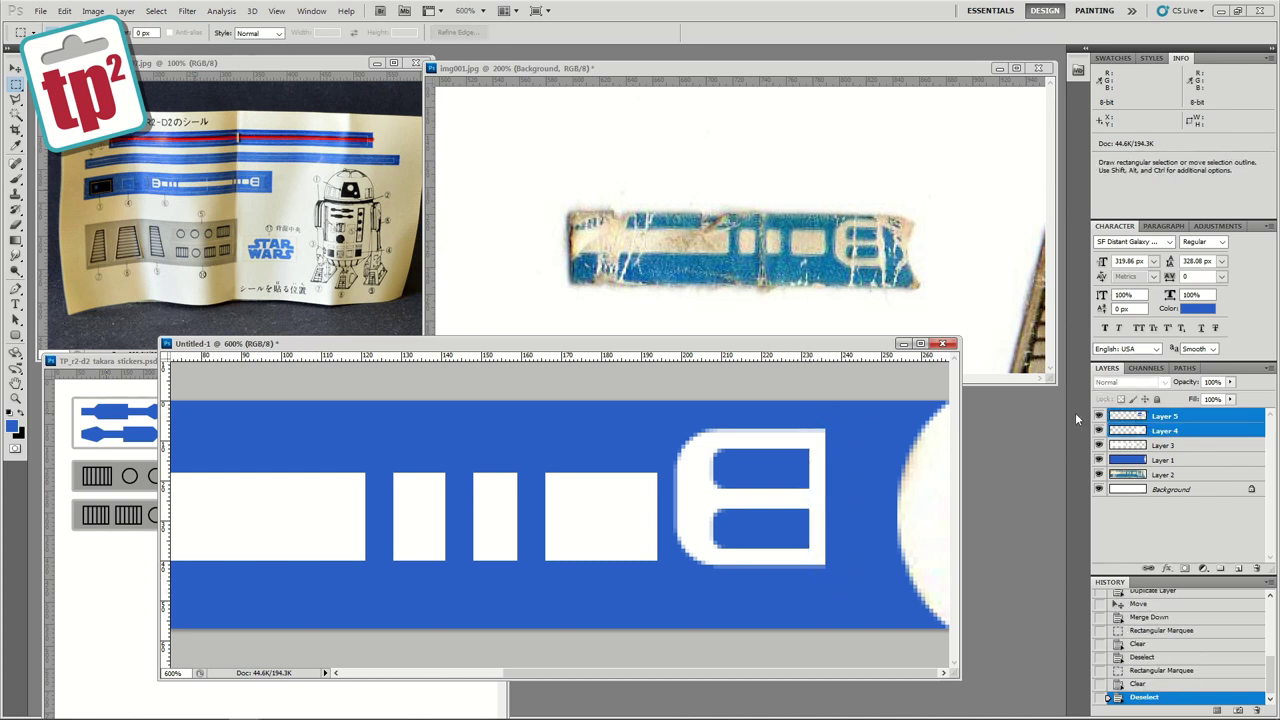
# Step: Nudge the white rounded shape and its blue bars together slightly right and down to centre them vertically in the panel
pyautogui.click(16, 69)
pyautogui.press('Right')
pyautogui.press('Down')
pyautogui.press('Down')
pyautogui.press('Down')
pyautogui.press('Down')
# Step: Duplicate the white rounded shape's layer, flip the copy vertically, and merge it back into Layer 4
pyautogui.click(17, 398)
pyautogui.keyDown('alt'); pyautogui.click(527, 490); pyautogui.keyUp('alt')
pyautogui.keyDown('alt'); pyautogui.click(527, 490); pyautogui.keyUp('alt')
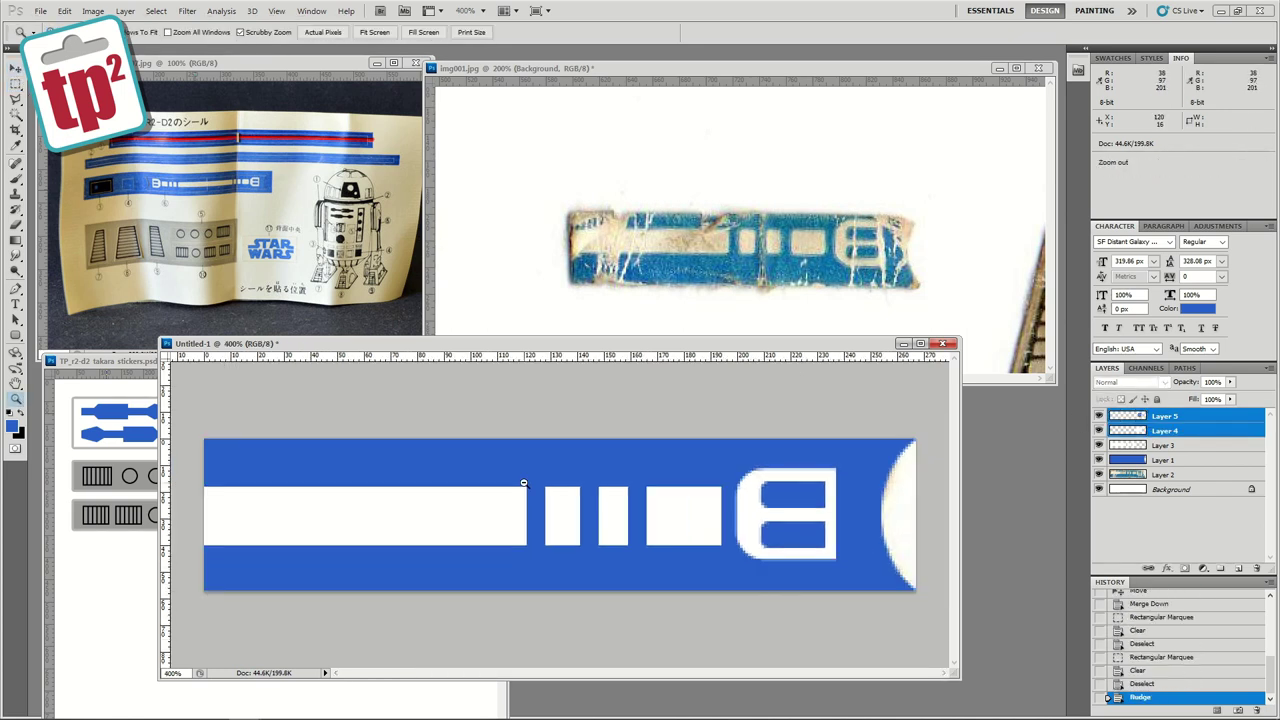
pyautogui.keyDown('alt'); pyautogui.click(527, 490); pyautogui.keyUp('alt')
pyautogui.click(1198, 432)
pyautogui.rightClick(1198, 432)
pyautogui.click(1196, 169)
pyautogui.click(745, 220)
pyautogui.click(64, 11)
pyautogui.click(268, 425)
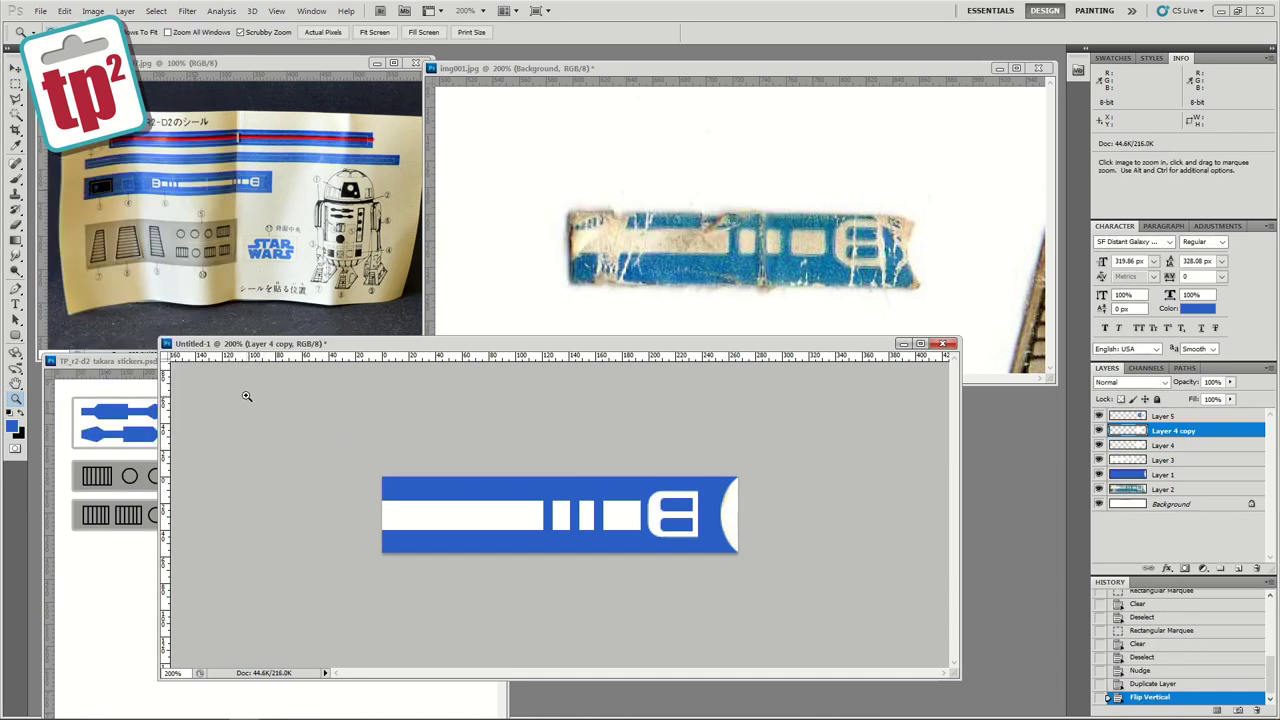
pyautogui.hotkey('ctrl', 'e')
# Step: Link the white rounded shape's layer with the blue bars' layer and save the document as "r2 blue panel"
pyautogui.press('v')
pyautogui.keyDown('shift'); pyautogui.click(1165, 415); pyautogui.keyUp('shift')
pyautogui.click(1148, 568)
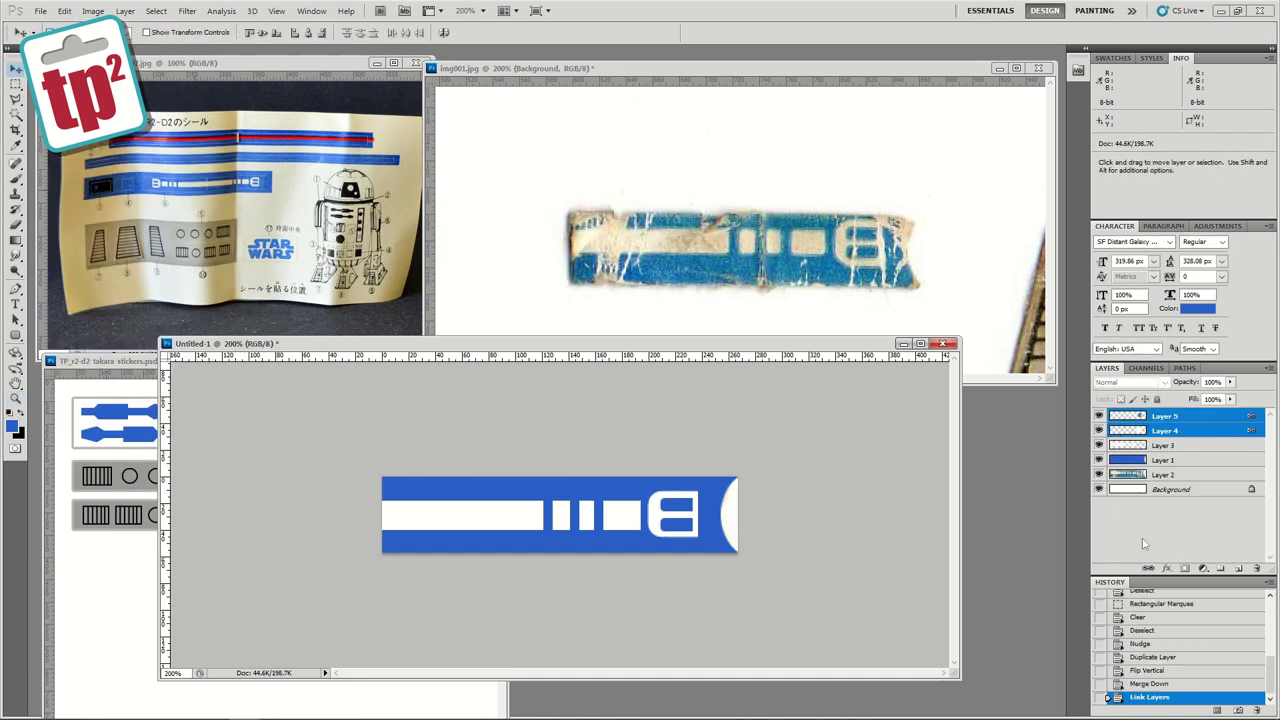
pyautogui.click(40, 11)
pyautogui.click(121, 222)
pyautogui.write('r2 blue panel')
pyautogui.press('Return')
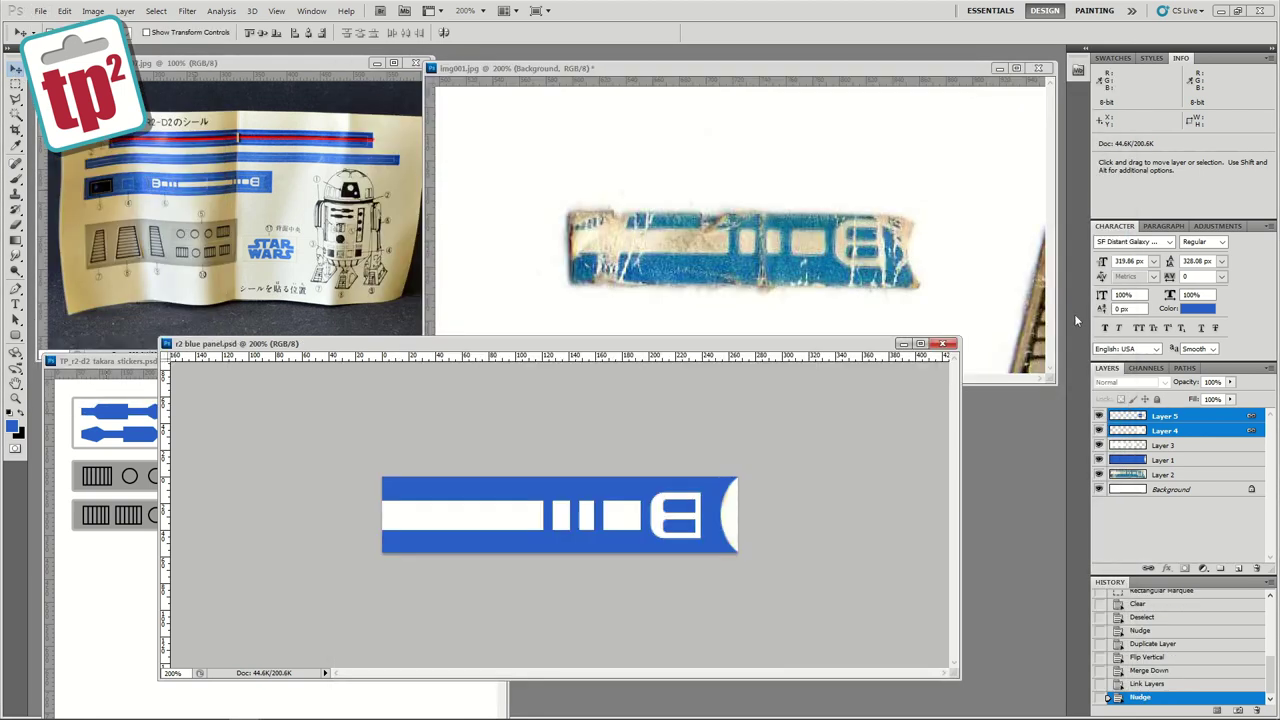
# Step: Merge the panel's artwork layers into one and paste a copy of the finished blue panel into the sticker sheet
pyautogui.keyDown('shift'); pyautogui.click(1165, 459); pyautogui.keyUp('shift')
pyautogui.hotkey('ctrl', 'e')
pyautogui.click(146, 448)
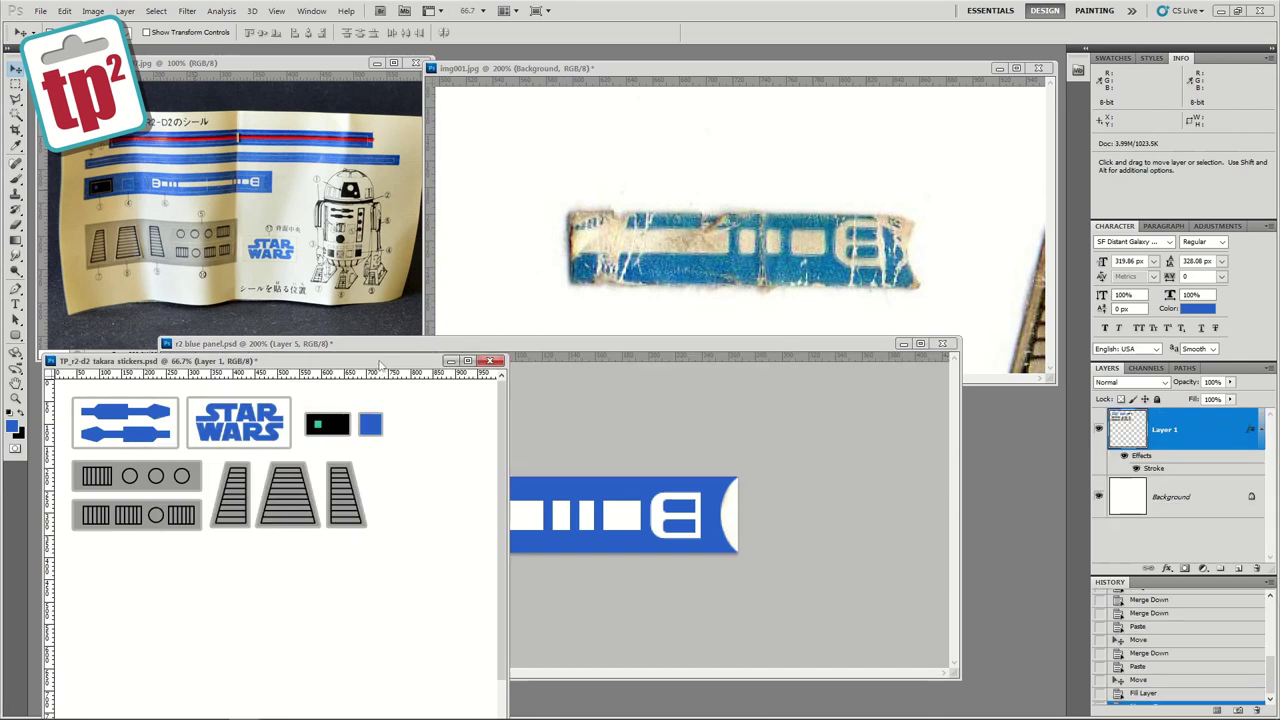
pyautogui.moveTo(220, 361); pyautogui.dragTo(262, 237)
pyautogui.moveTo(550, 713); pyautogui.dragTo(638, 696)
pyautogui.press('z')
pyautogui.keyDown('alt'); pyautogui.click(204, 315); pyautogui.keyUp('alt')
pyautogui.hotkey('ctrl', 'v')
pyautogui.press('v')
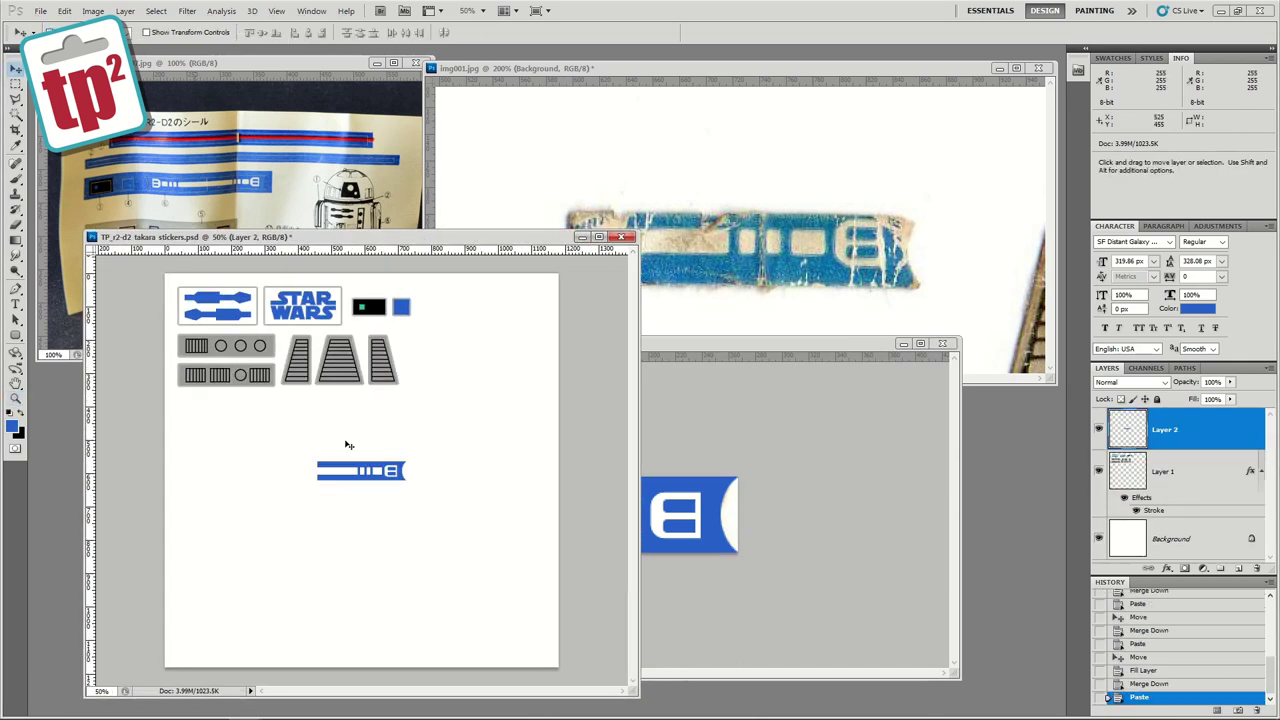
# Step: Paste a second blue panel, flip it horizontally, arrange the pair side by side below the grey stickers, and merge them into the sticker layer
pyautogui.hotkey('ctrl', 'v')
pyautogui.click(64, 11)
pyautogui.moveTo(100, 271)
pyautogui.click(285, 418)
pyautogui.moveTo(390, 475); pyautogui.dragTo(281, 416)
pyautogui.hotkey('ctrl', 'e')
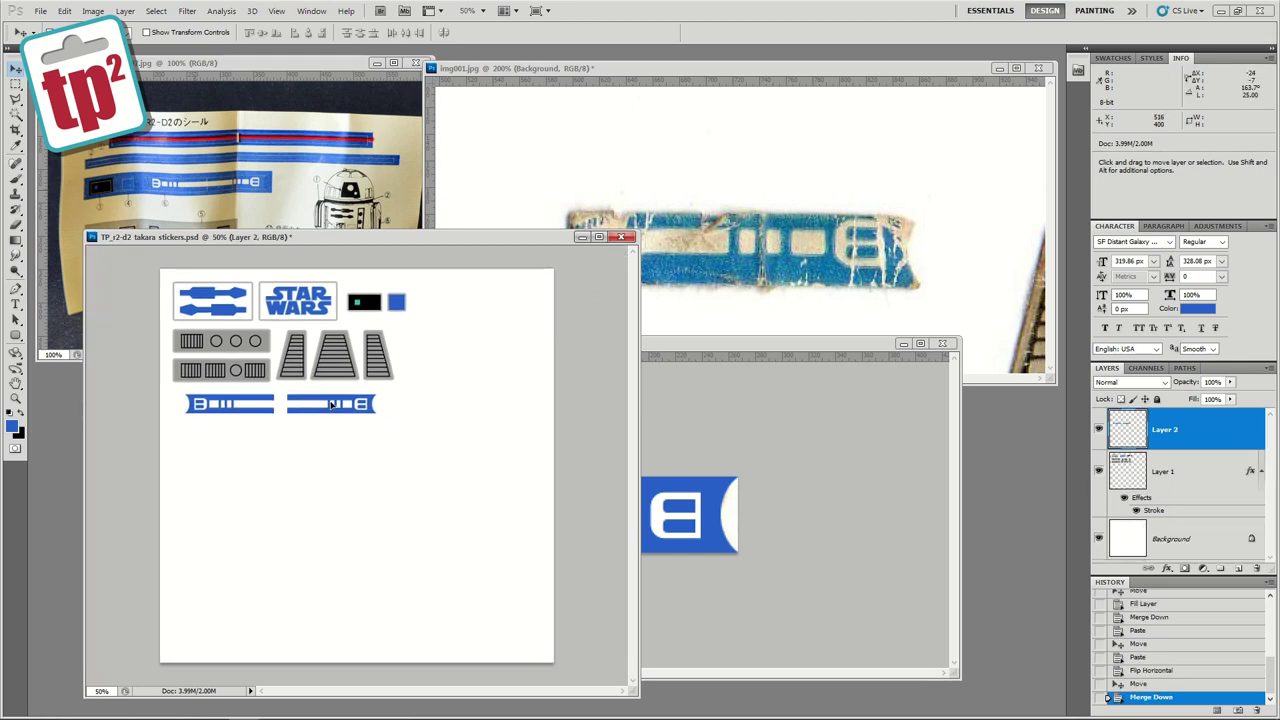
pyautogui.hotkey('ctrl', 'e')
pyautogui.moveTo(331, 402); pyautogui.dragTo(391, 433)
# Step: Move the black rectangle sticker up level with the Star Wars logo's frame and place the blue square centred beneath it
pyautogui.click(16, 398)
pyautogui.keyDown('alt'); pyautogui.click(345, 345); pyautogui.keyUp('alt')
pyautogui.click(360, 345)
pyautogui.click(365, 345)
pyautogui.click(360, 345)
pyautogui.click(367, 374)
pyautogui.click(15, 84)
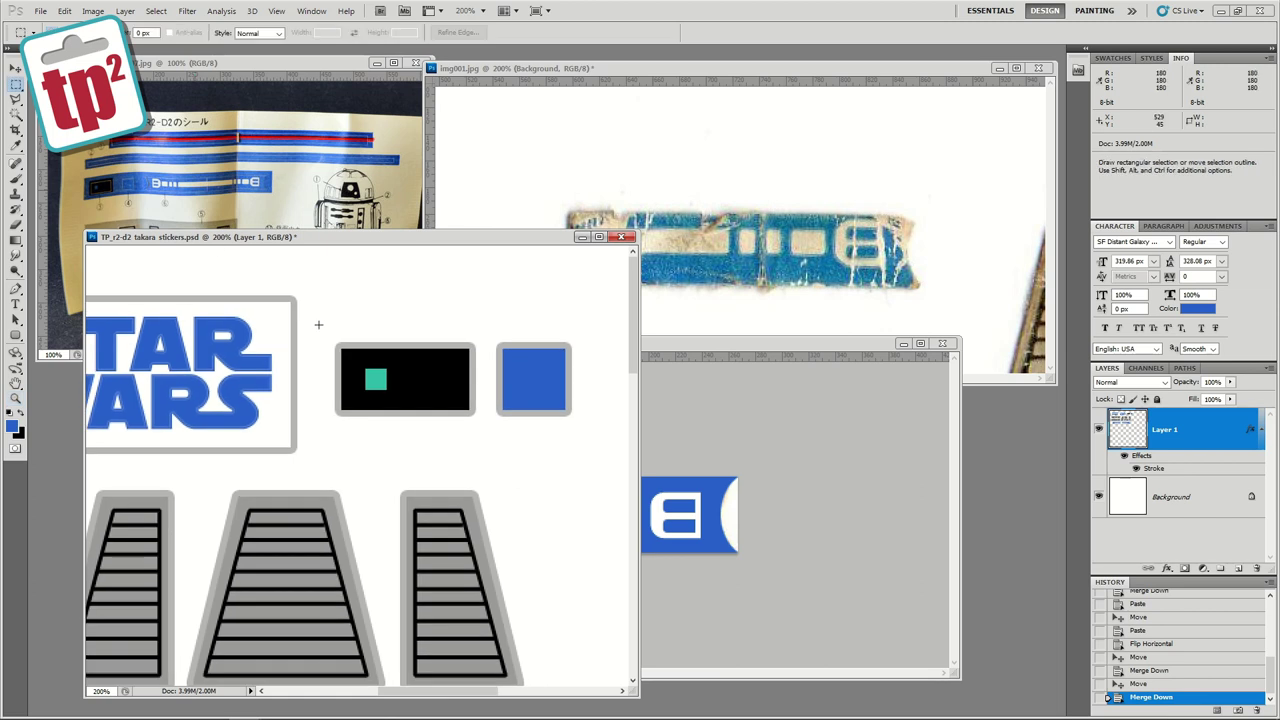
pyautogui.press('v')
pyautogui.moveTo(380, 376); pyautogui.dragTo(380, 329)
pyautogui.press('m')
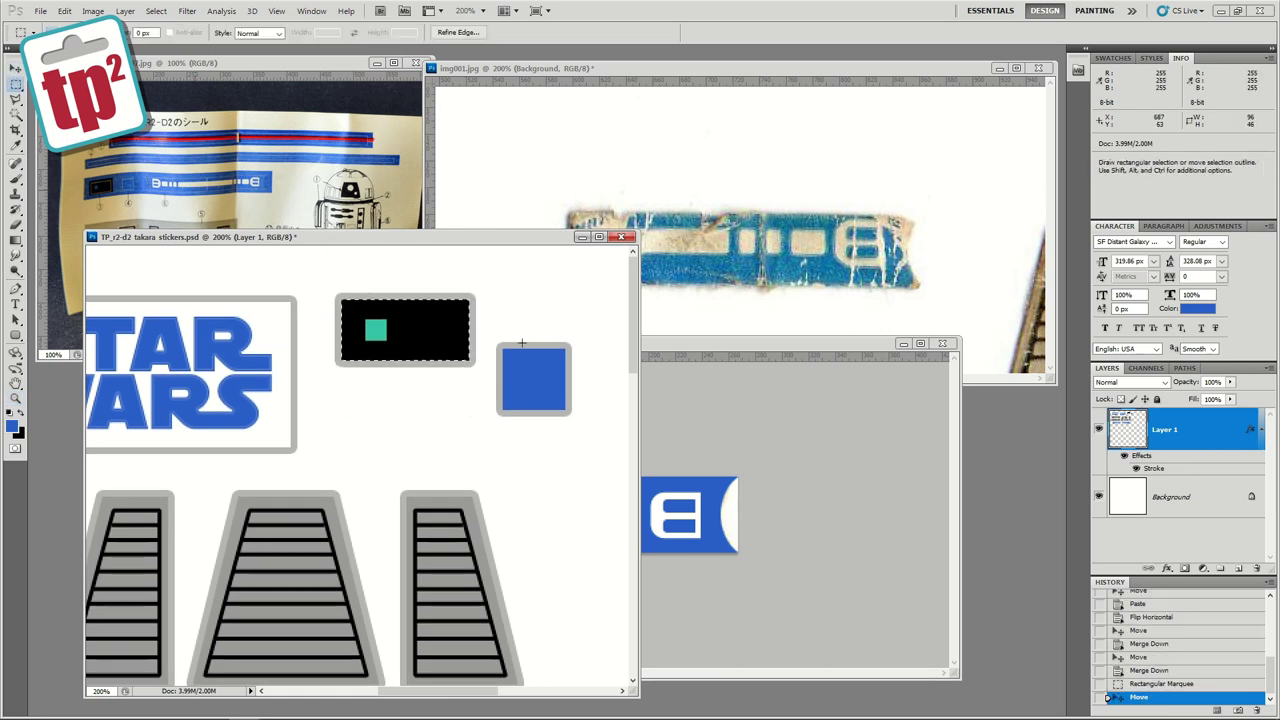
pyautogui.press('v')
pyautogui.moveTo(539, 376); pyautogui.dragTo(409, 417)
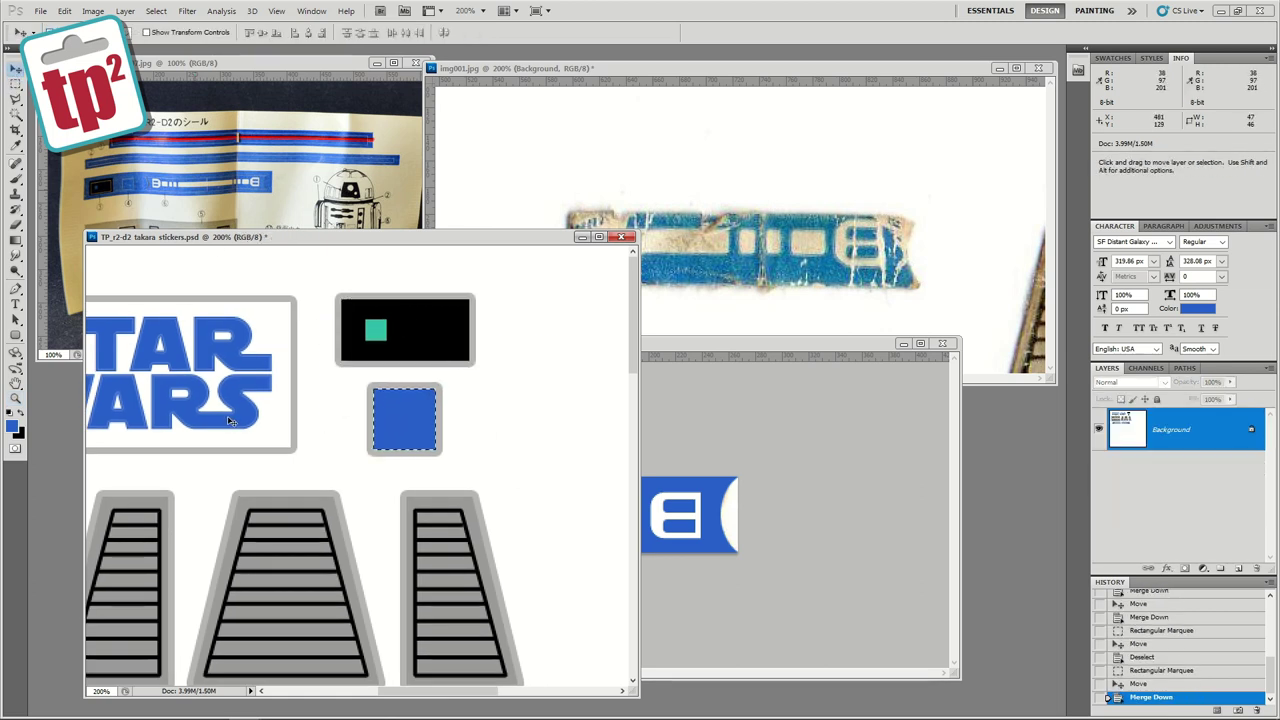
# Step: Select the top row of stickers and nudge it slightly to the right, clearing the selection
pyautogui.hotkey('ctrl', '-')
pyautogui.hotkey('ctrl', '-')
pyautogui.press('m')
pyautogui.click(104, 256)
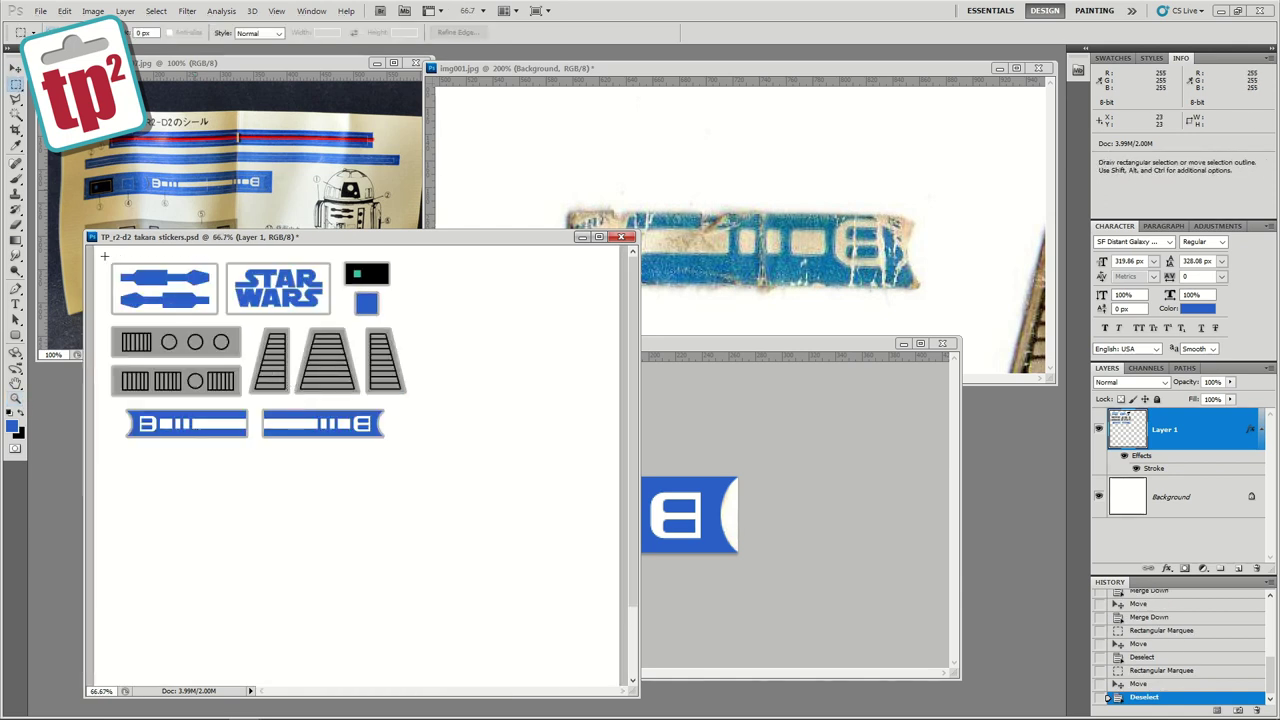
pyautogui.click(16, 69)
pyautogui.hotkey('shift', 'Right')
pyautogui.hotkey('ctrl', 'd')
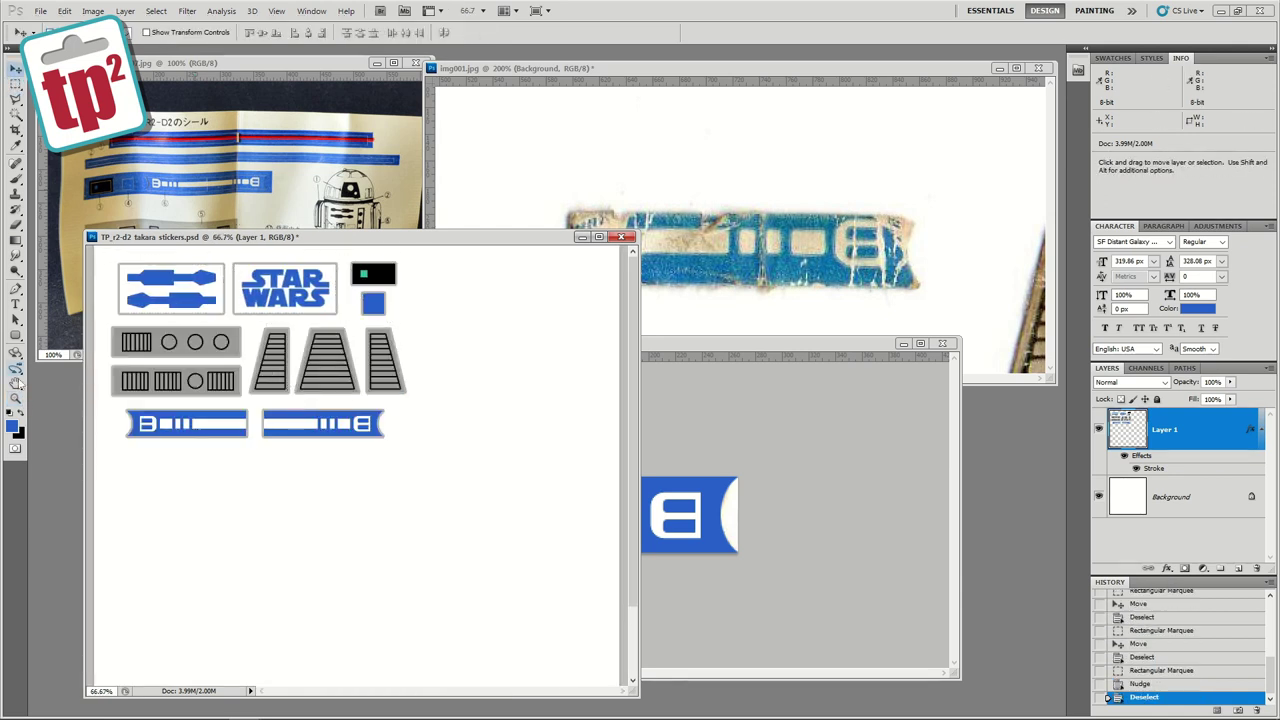
# Step: Switch to the scan img001.jpg, then select and copy the long blue-and-red stripe
pyautogui.click(15, 400)
pyautogui.keyDown('alt'); pyautogui.click(320, 390); pyautogui.keyUp('alt')
pyautogui.moveTo(443, 232); pyautogui.dragTo(356, 380)
pyautogui.click(763, 392)
pyautogui.click(1178, 684)
pyautogui.click(1183, 669)
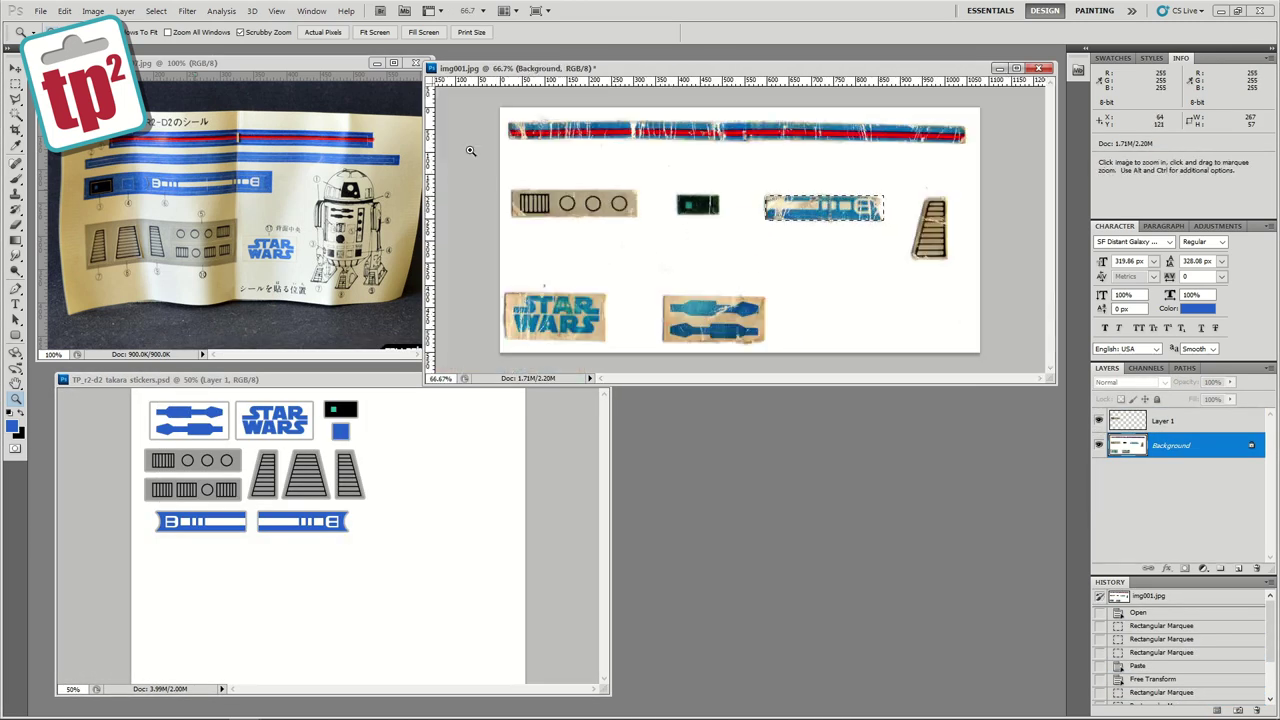
pyautogui.press('m')
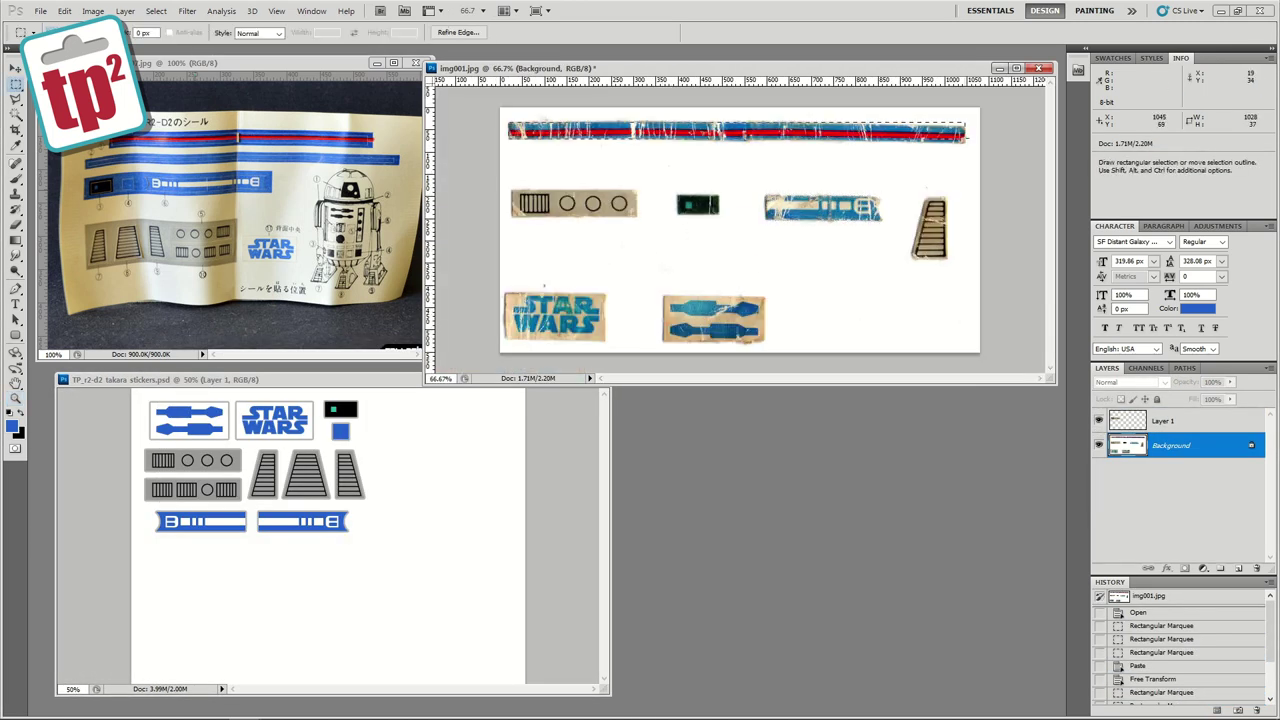
pyautogui.moveTo(966, 138); pyautogui.dragTo(966, 139)
pyautogui.hotkey('ctrl', 'c')
# Step: Create a new document and paste the scanned blue-and-red stripe into it
pyautogui.click(40, 11)
pyautogui.click(50, 25)
pyautogui.click(945, 347)
pyautogui.hotkey('ctrl', 'v')
pyautogui.moveTo(453, 102); pyautogui.dragTo(725, 480)
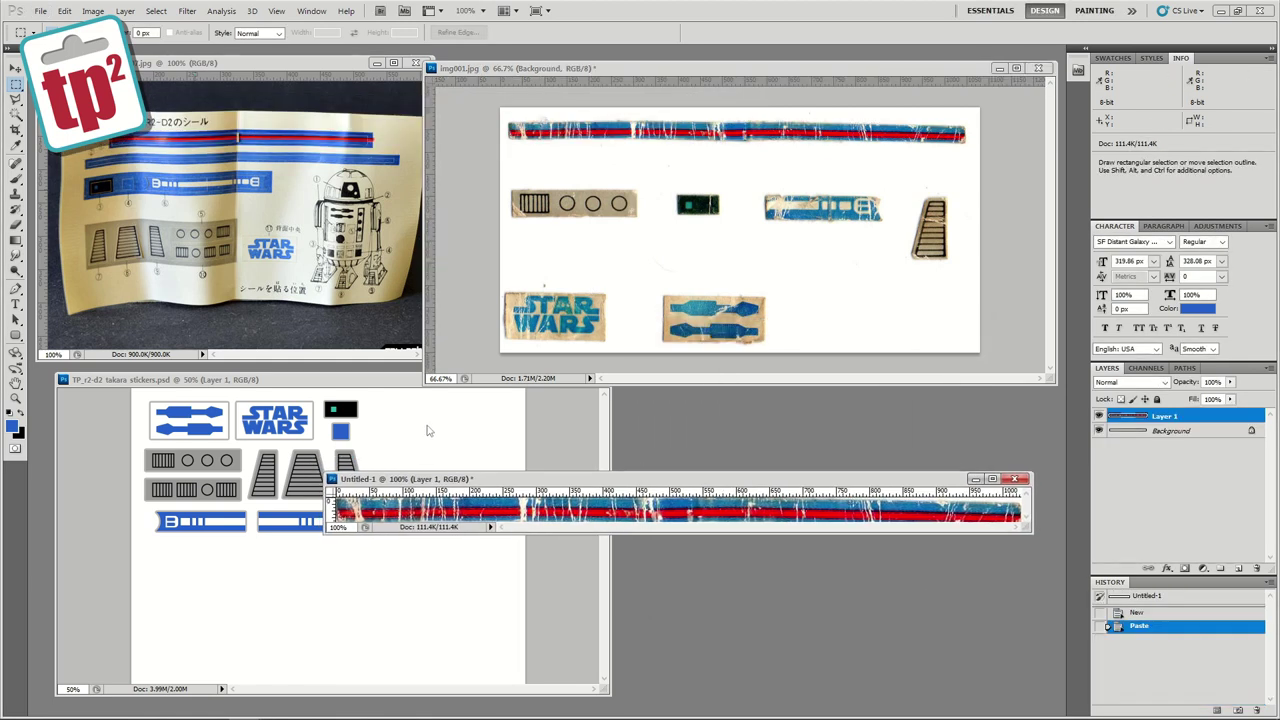
# Step: Fill a new layer with blue above the scanned stripe and choose red as the foreground colour
pyautogui.click(1238, 568)
pyautogui.hotkey('alt', 'BackSpace')
pyautogui.press('x')
pyautogui.click(12, 426)
pyautogui.click(880, 396)
pyautogui.click(1037, 362)
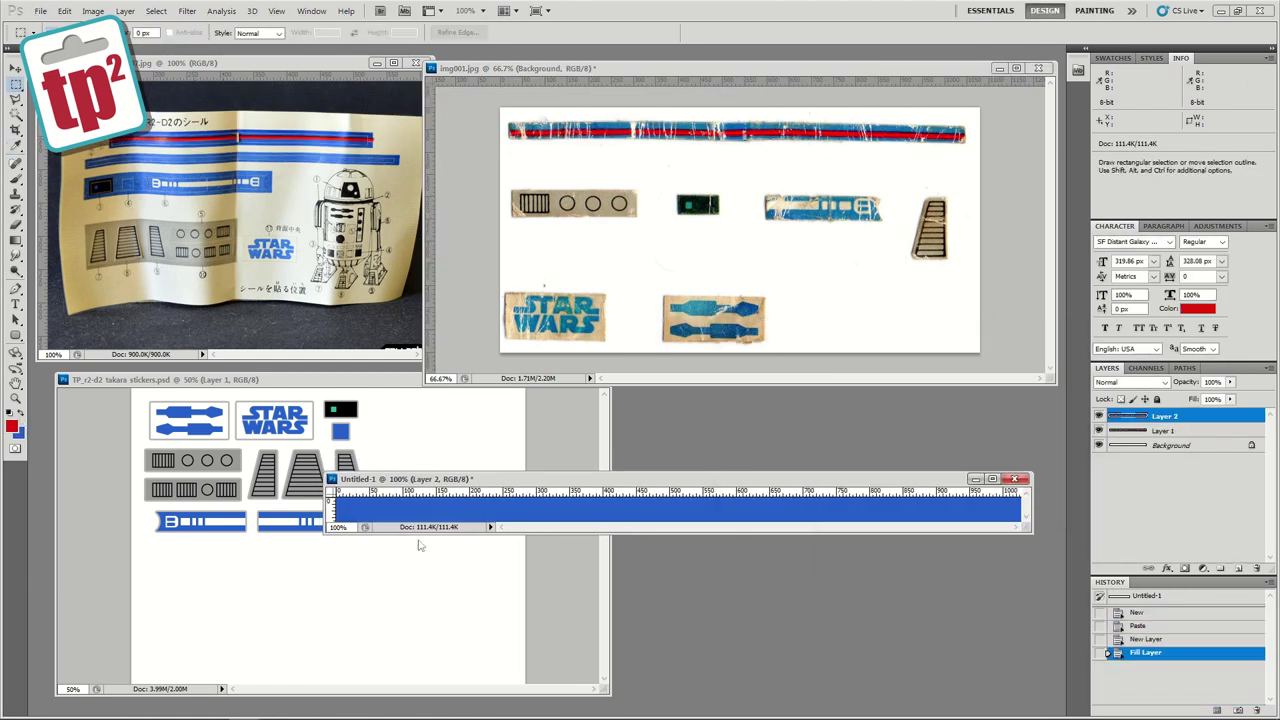
# Step: Fill a red block about 32 × 12 px on a new layer and align it with the blue stripe's left end
pyautogui.moveTo(324, 533); pyautogui.dragTo(278, 587)
pyautogui.press('z')
pyautogui.tripleClick(666, 506)
pyautogui.moveTo(666, 479); pyautogui.dragTo(660, 640)
pyautogui.moveTo(409, 505); pyautogui.dragTo(710, 490)
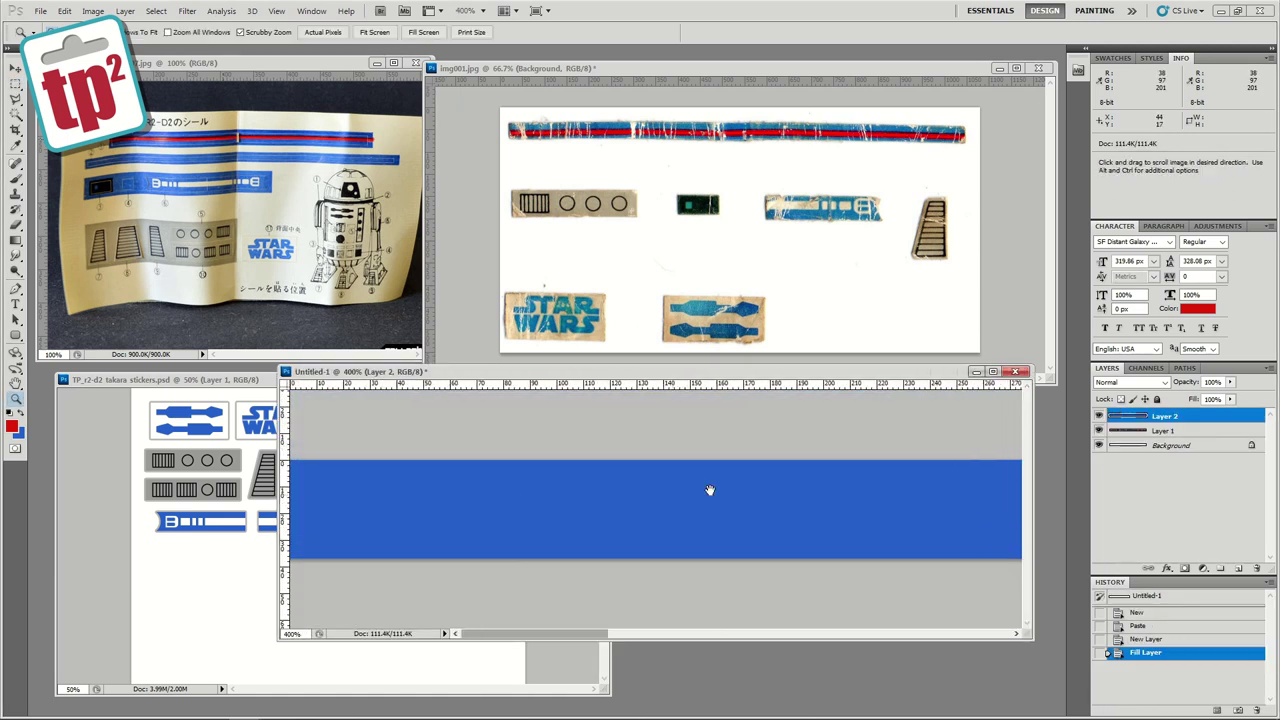
pyautogui.hotkey('ctrl', '+')
pyautogui.press('m')
pyautogui.moveTo(399, 514); pyautogui.dragTo(347, 509)
pyautogui.click(1238, 568)
pyautogui.hotkey('alt', 'BackSpace')
pyautogui.hotkey('ctrl', 'd')
pyautogui.press('v')
# Step: Stretch the red block horizontally to about 1051 px so it spans the full length of the blue stripe
pyautogui.press('z')
pyautogui.keyDown('alt'); pyautogui.click(355, 463); pyautogui.keyUp('alt')
pyautogui.hotkey('ctrl', 't')
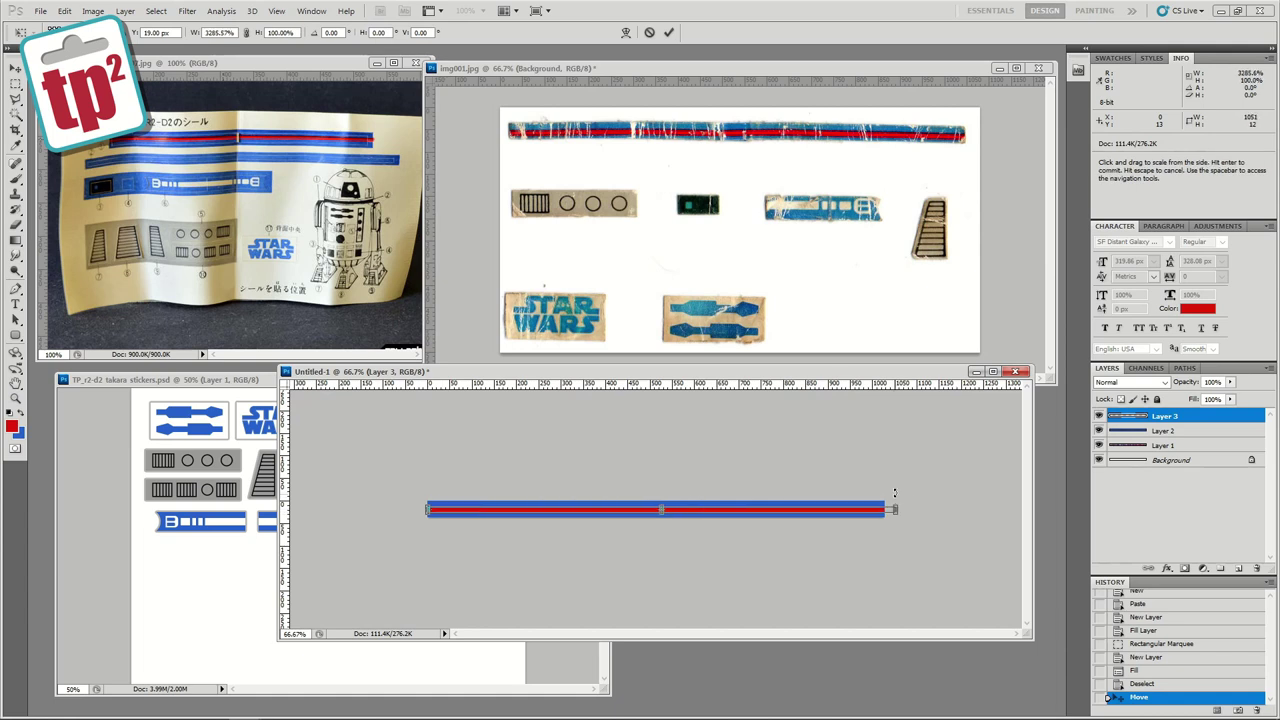
pyautogui.press('Return')
# Step: Compare the red stripe with the scan and adjust a layer style effect on it to match
pyautogui.click(570, 508)
pyautogui.click(570, 508)
pyautogui.click(570, 508)
pyautogui.click(664, 134)
pyautogui.click(664, 134)
pyautogui.click(664, 134)
pyautogui.moveTo(500, 500); pyautogui.dragTo(829, 491)
pyautogui.click(125, 11)
pyautogui.click(330, 100)
pyautogui.moveTo(808, 191); pyautogui.dragTo(853, 191)
pyautogui.moveTo(857, 138); pyautogui.dragTo(837, 138)
pyautogui.moveTo(811, 204); pyautogui.dragTo(809, 204)
pyautogui.moveTo(841, 137); pyautogui.dragTo(855, 137)
pyautogui.click(994, 100)
# Step: Save the stripe document as "r2 blue red line"
pyautogui.hotkey('ctrl', '-')
pyautogui.hotkey('ctrl', '-')
pyautogui.hotkey('ctrl', '-')
pyautogui.hotkey('ctrl', '-')
pyautogui.click(41, 11)
pyautogui.click(72, 222)
pyautogui.write('r2 blue red line')
pyautogui.press('Return')
# Step: Merge the red stripe with the blue layer, copy the result into the sticker sheet, and position it below the blue panels
pyautogui.hotkey('ctrl', 'e')
pyautogui.hotkey('ctrl', 'a')
pyautogui.hotkey('ctrl', 'c')
pyautogui.click(165, 380)
pyautogui.hotkey('ctrl', 'v')
pyautogui.press('v')
pyautogui.moveTo(328, 536); pyautogui.dragTo(328, 551)
# Step: Move the existing stickers right to centre them above the blue-and-red stripe and merge the stripe into their layer
pyautogui.moveTo(300, 380); pyautogui.dragTo(311, 284)
pyautogui.moveTo(620, 598); pyautogui.dragTo(703, 717)
pyautogui.click(1165, 471)
pyautogui.moveTo(334, 354); pyautogui.dragTo(408, 354)
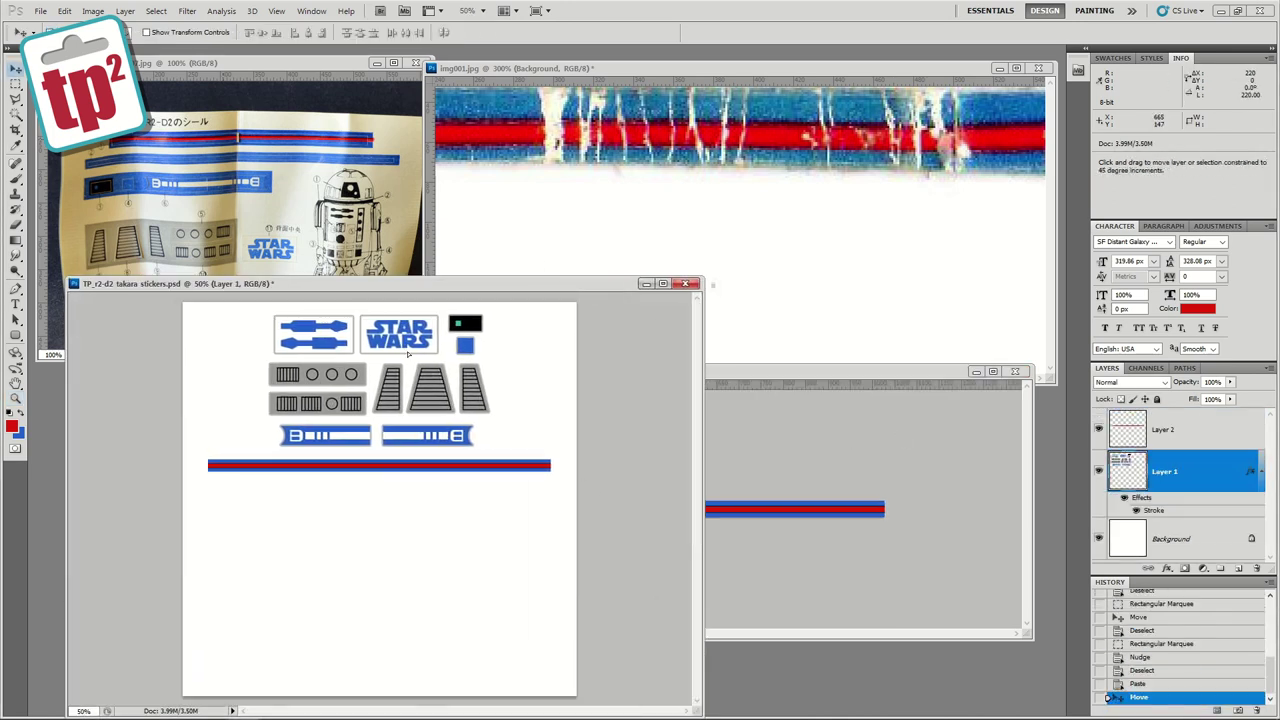
pyautogui.click(1160, 430)
pyautogui.hotkey('ctrl', 'e')
# Step: Resize the sticker sheet's canvas to 12 cm wide by 5 cm high, anchored at the top centre
pyautogui.click(92, 11)
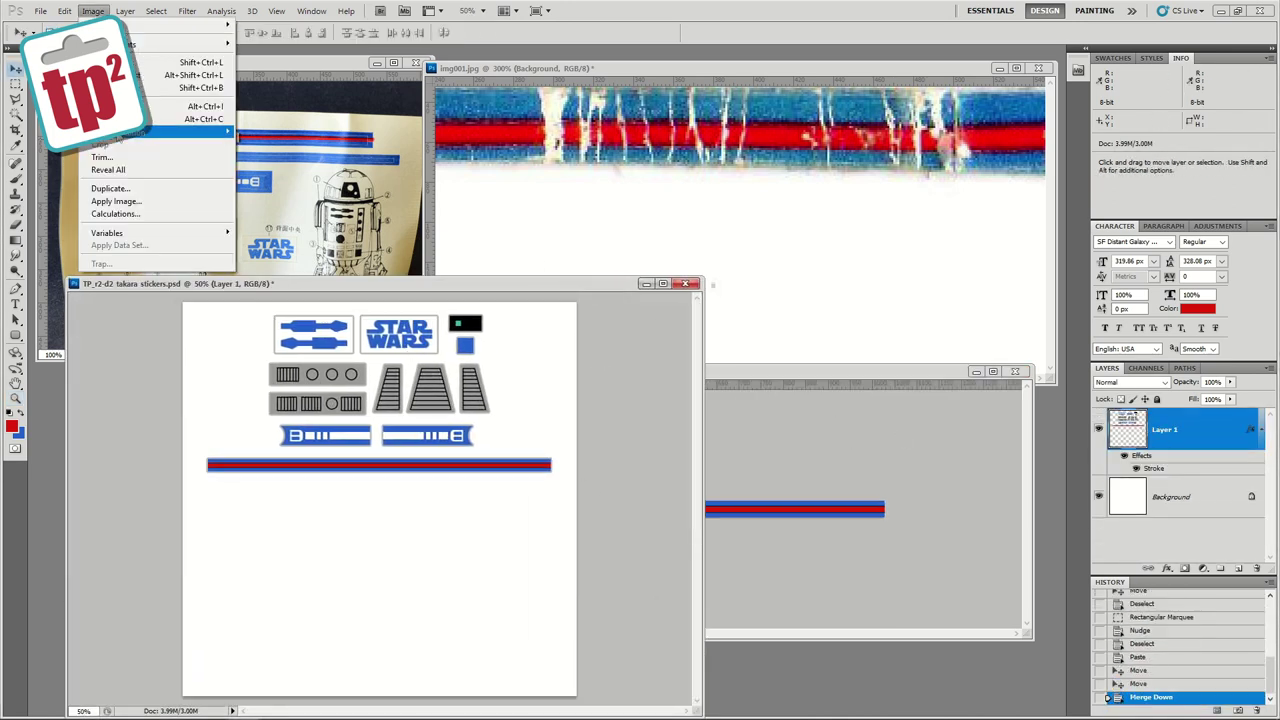
pyautogui.click(165, 120)
pyautogui.click(695, 246)
pyautogui.click(672, 291)
pyautogui.moveTo(625, 246); pyautogui.dragTo(592, 257)
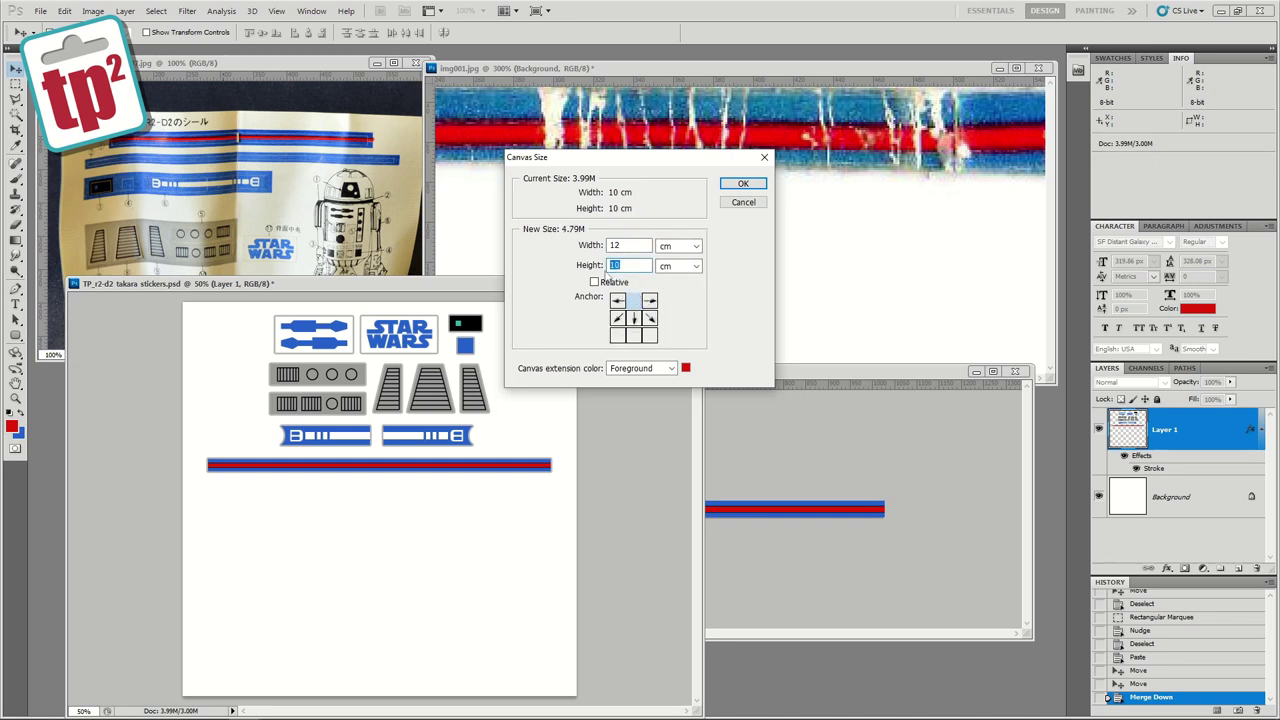
pyautogui.write('5')
pyautogui.press('Return')
pyautogui.click(634, 277)
# Step: Fill the sticker sheet's Background layer with white
pyautogui.click(1135, 460)
pyautogui.click(10, 412)
pyautogui.click(20, 412)
pyautogui.hotkey('alt', 'BackSpace')
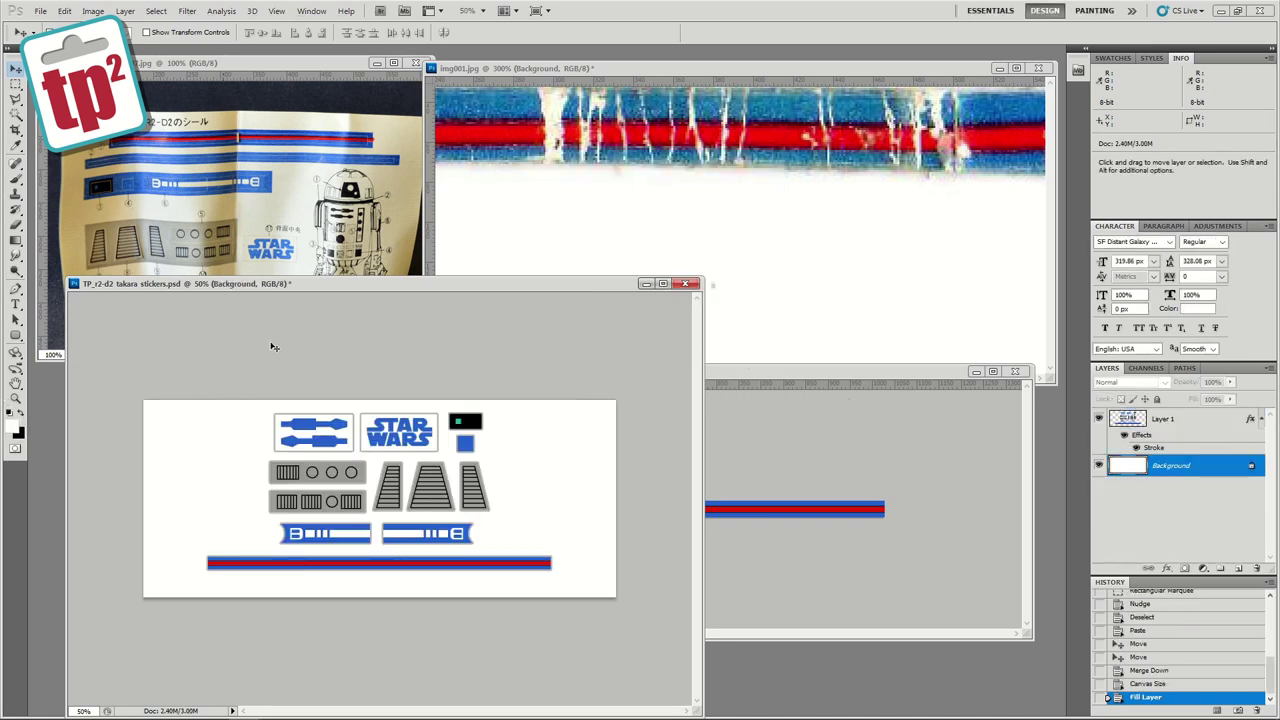
# Step: Add a layer above Layer 1 and fill a strip about 1269 × 15 px below the red stripe with blue sampled from the square sticker
pyautogui.click(1163, 419)
pyautogui.click(1238, 568)
pyautogui.click(15, 146)
pyautogui.click(465, 443)
pyautogui.click(15, 85)
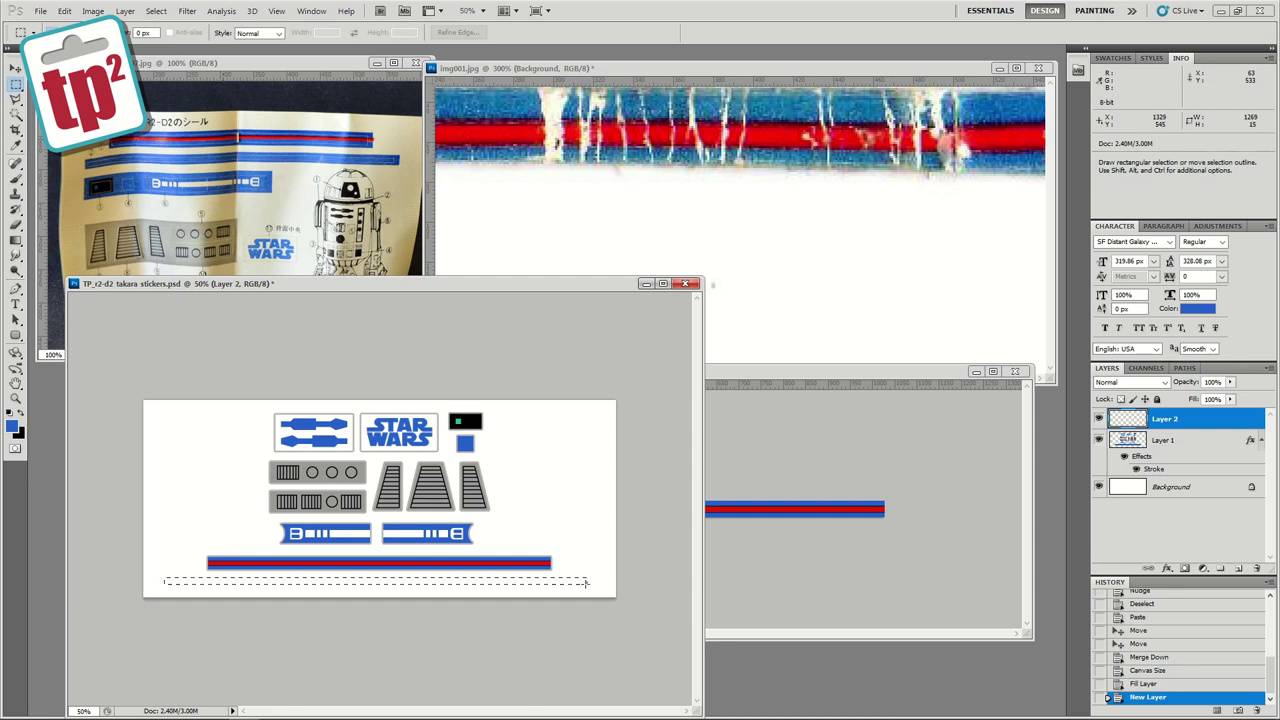
pyautogui.hotkey('alt', 'BackSpace')
pyautogui.hotkey('ctrl', 'd')
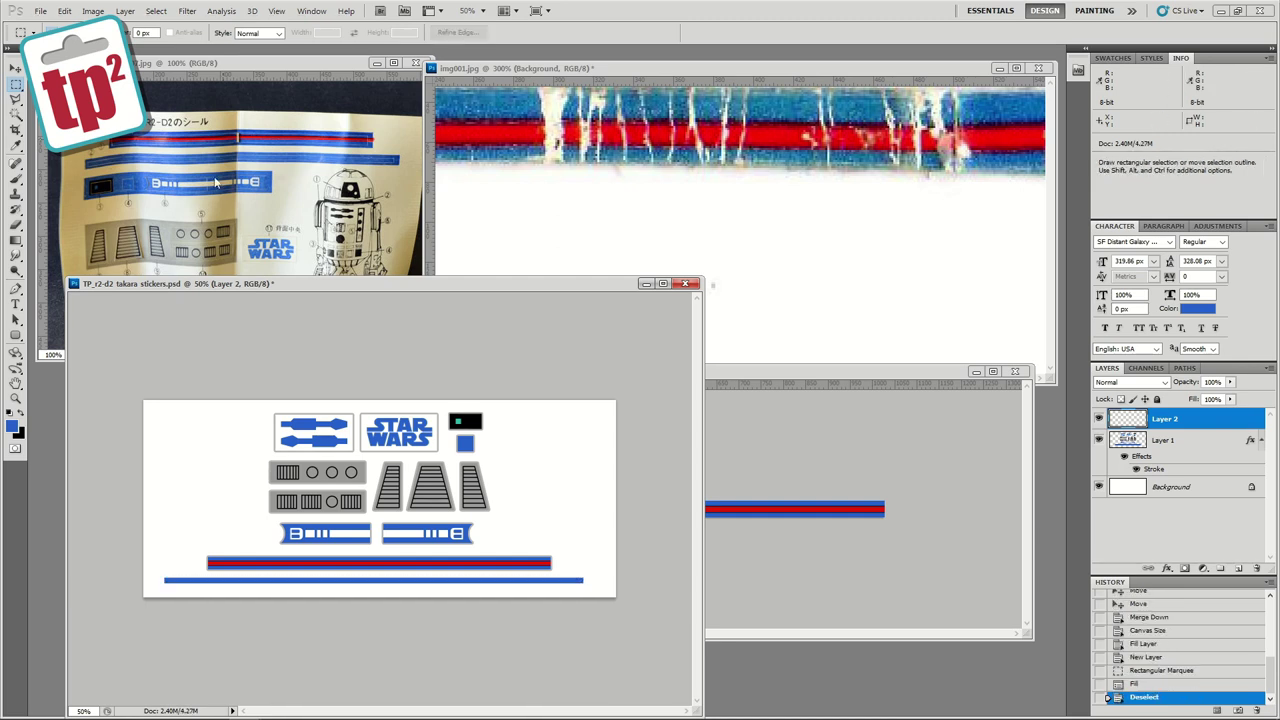
# Step: Nudge the thin blue stripe slightly down and merge it into the stickers' Layer 1
pyautogui.press('v')
pyautogui.press('Down')
pyautogui.press('Down')
pyautogui.hotkey('ctrl', 'e')
# Step: Enlarge the view of the watermarked sticker sheet to 66.7% and save the document under its existing name
pyautogui.moveTo(400, 284); pyautogui.dragTo(563, 174)
pyautogui.press('z')
pyautogui.click(543, 390)
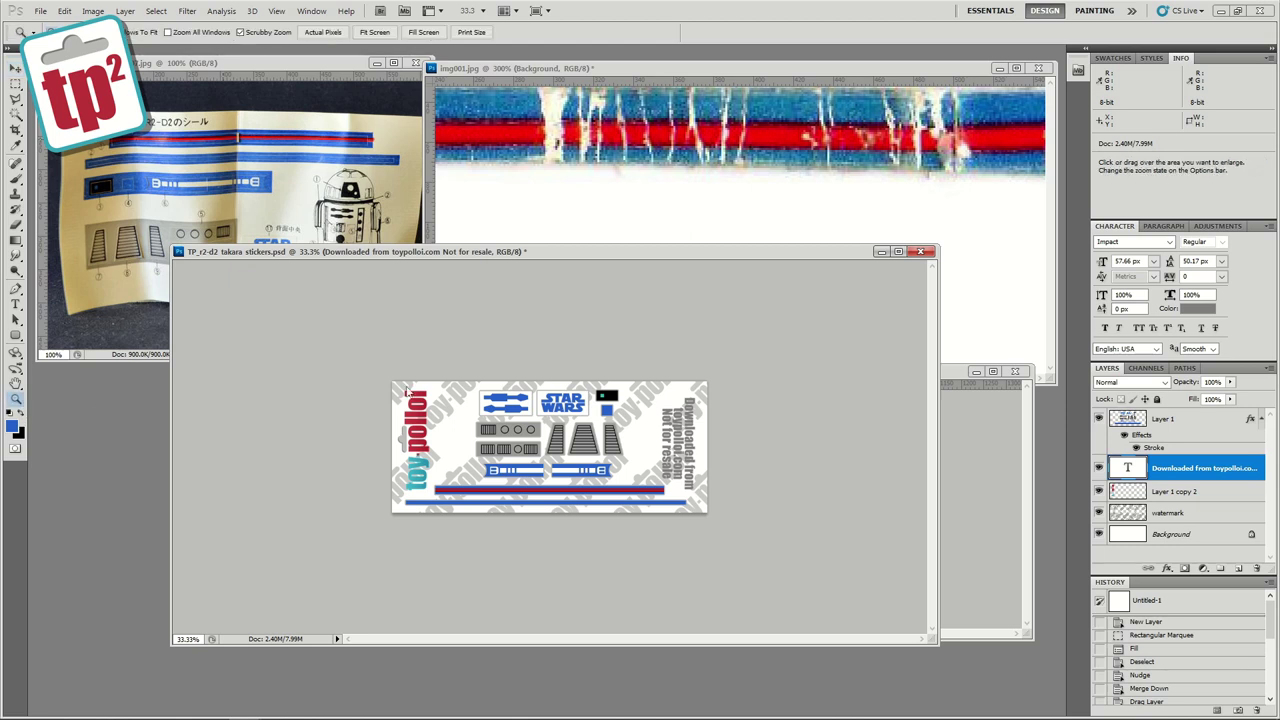
pyautogui.click(507, 396)
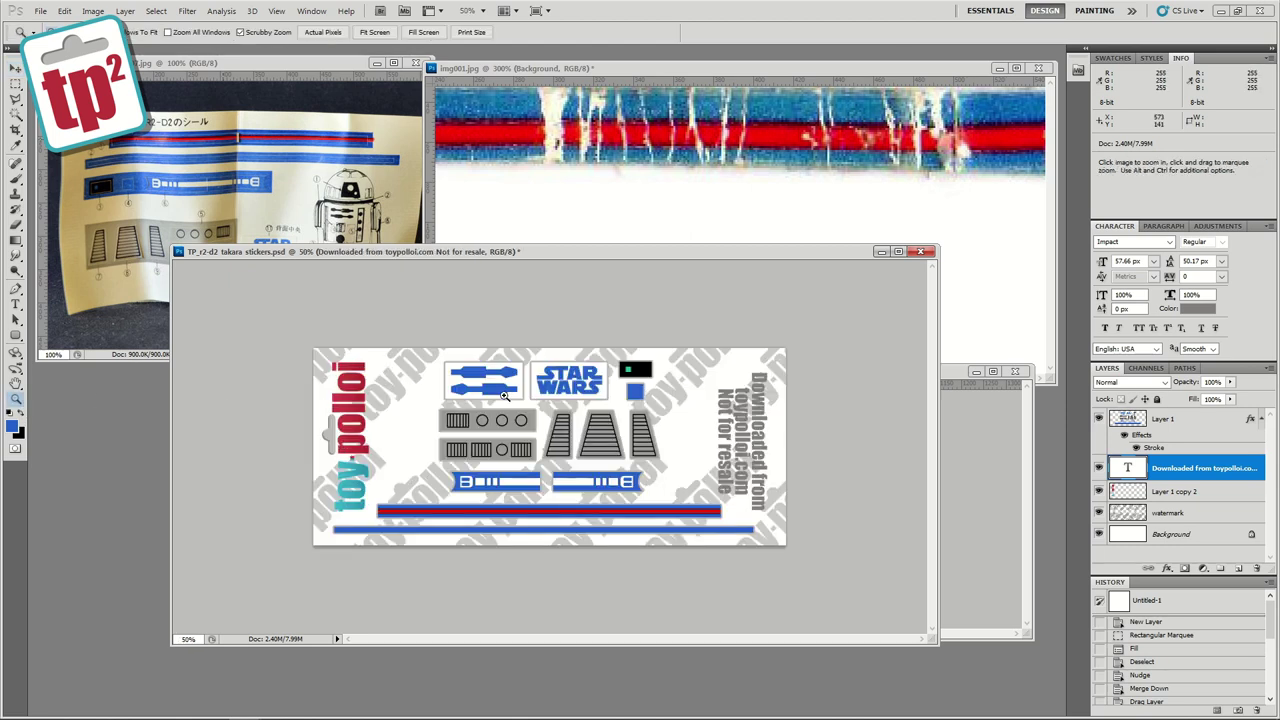
pyautogui.click(508, 394)
pyautogui.moveTo(545, 255); pyautogui.dragTo(507, 197)
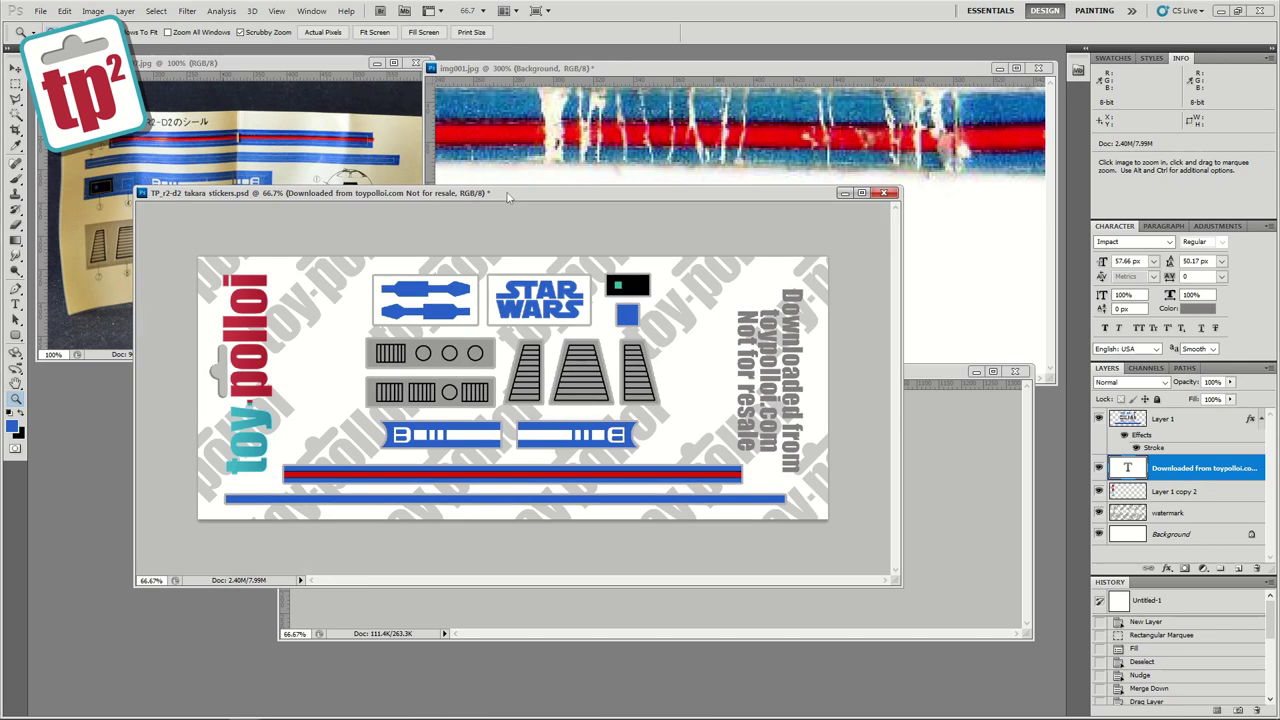
pyautogui.click(40, 11)
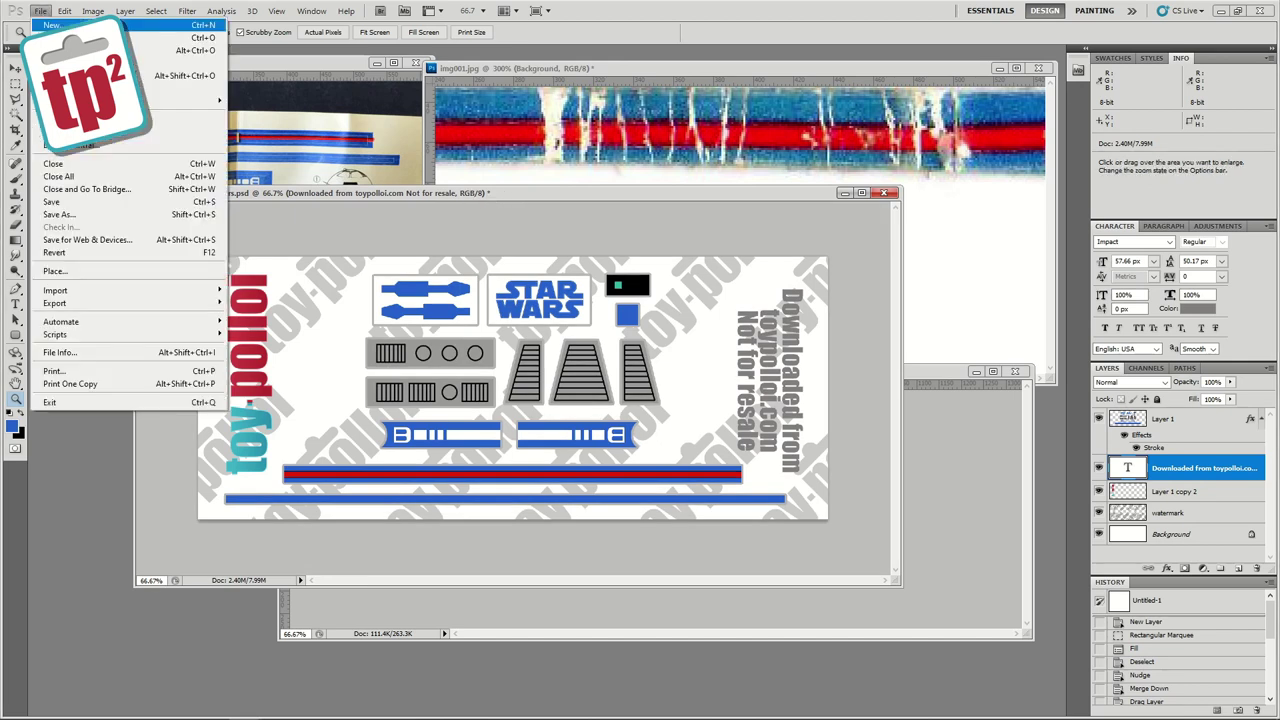
pyautogui.click(56, 204)
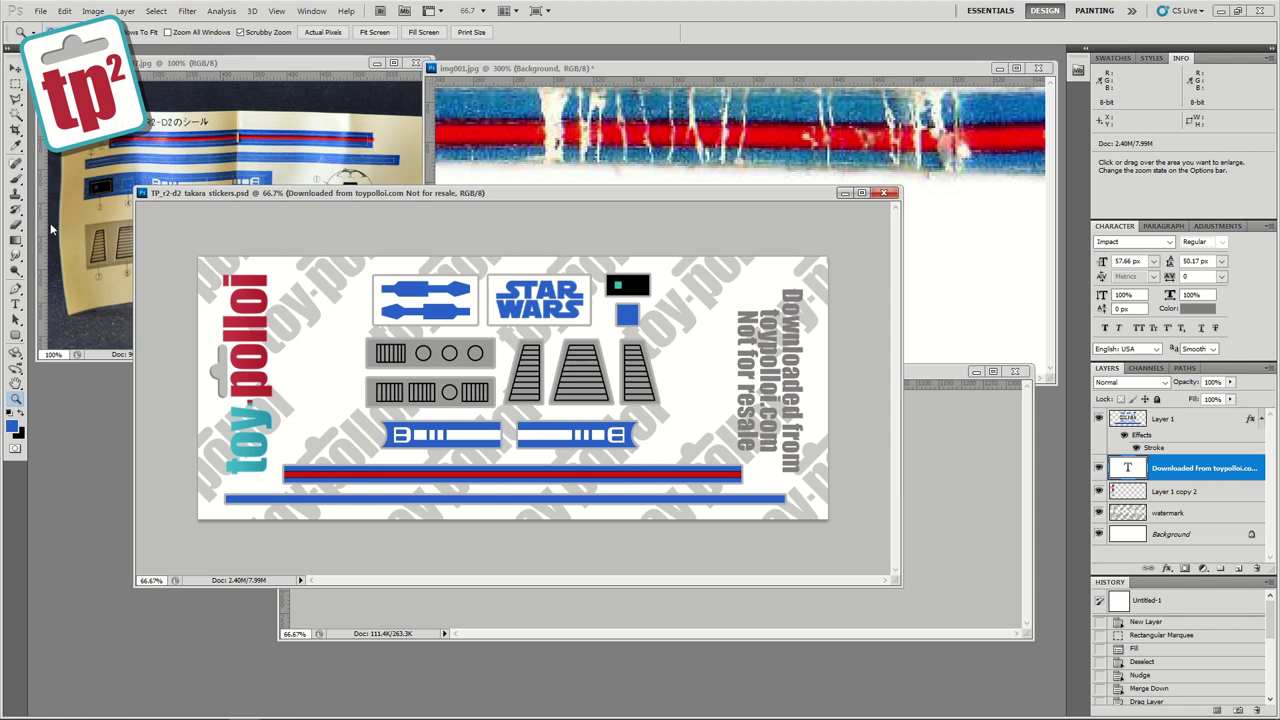